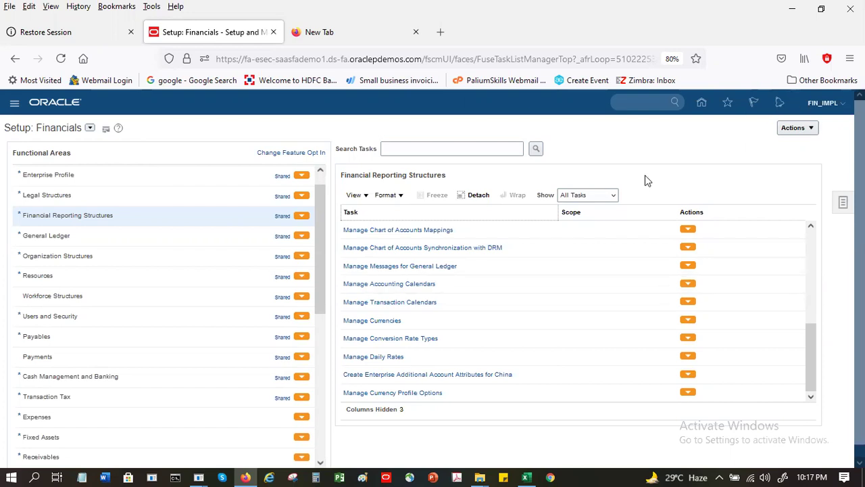
- Open the page-level Actions list and dismiss it without choosing anything
left_click(809, 128)
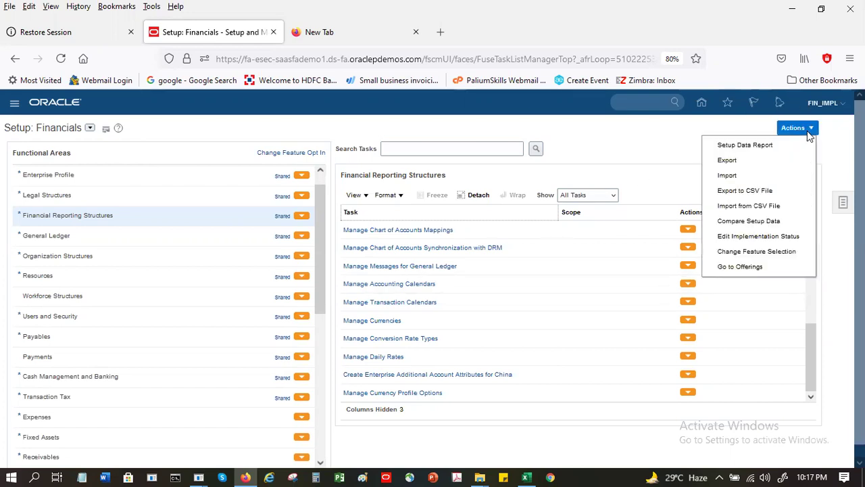
mouse_move(790, 144)
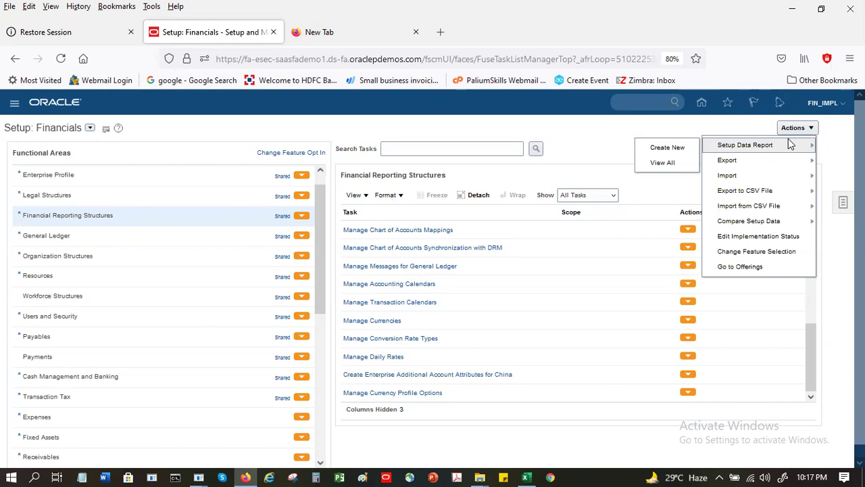
left_click(605, 144)
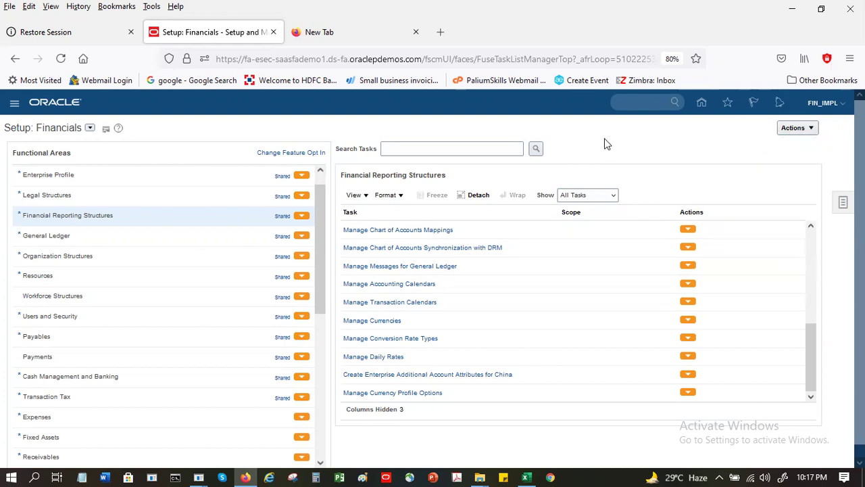
- View Financial Reporting Structures' related documents, open Setup Task Lists and Tasks, then click Done
left_click(302, 219)
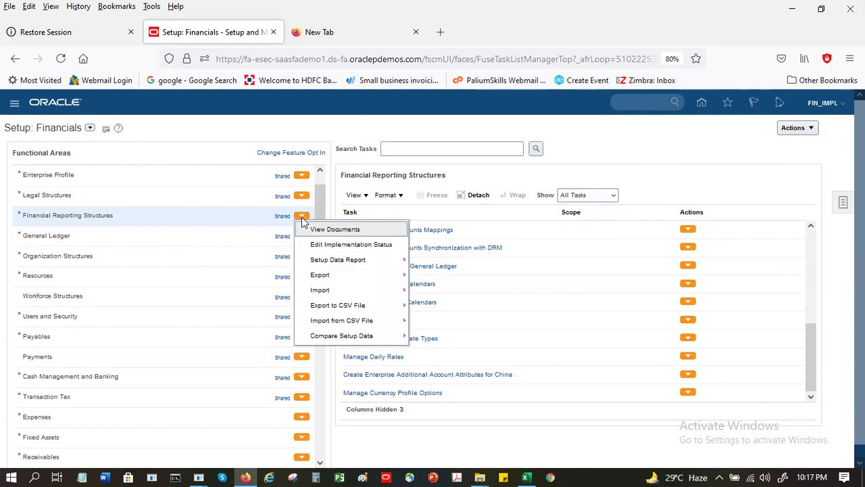
left_click(333, 231)
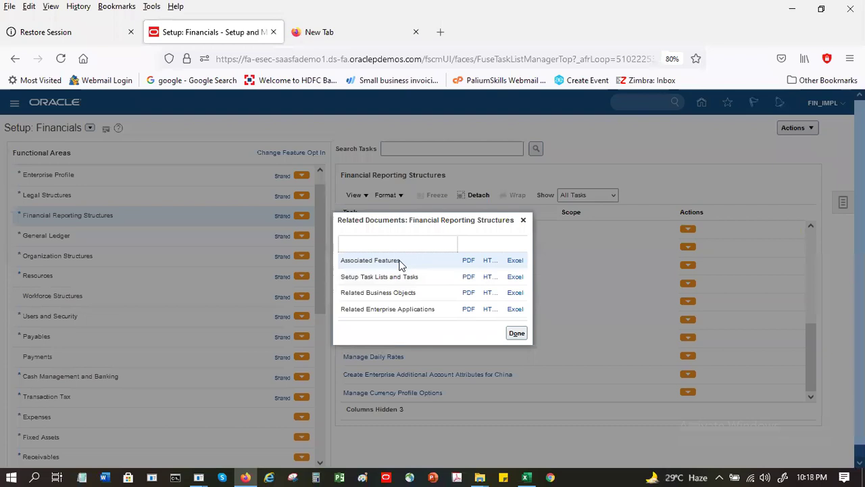
left_click(399, 277)
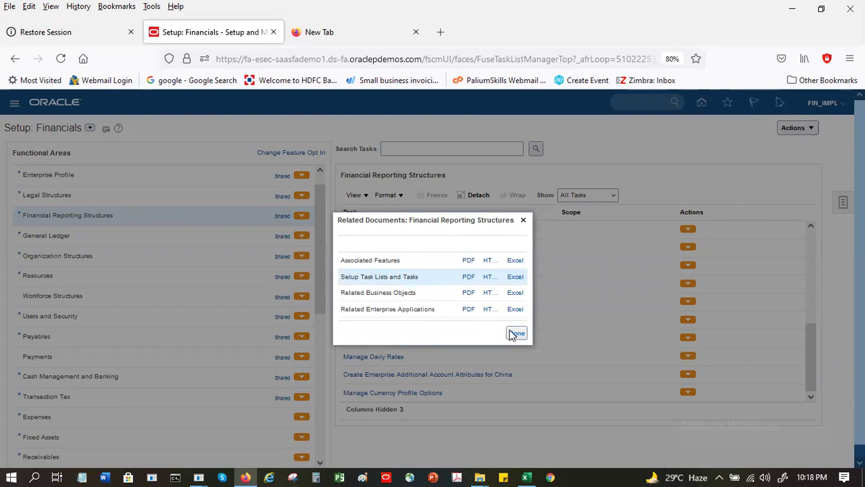
left_click(515, 333)
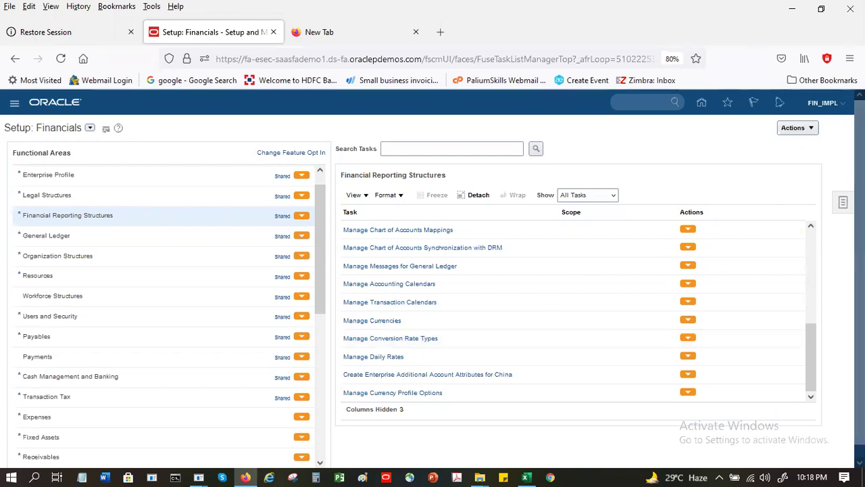
- Choose Manage Implementation Projects from the Tasks side panel
left_click(842, 205)
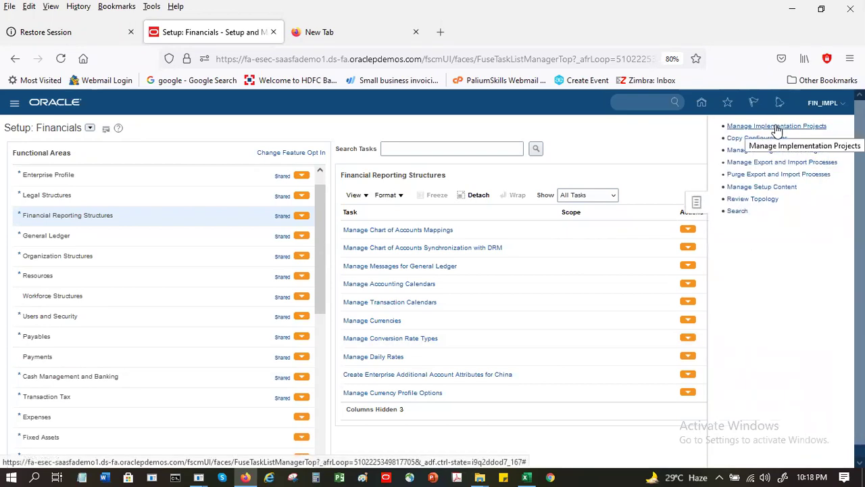
left_click(776, 127)
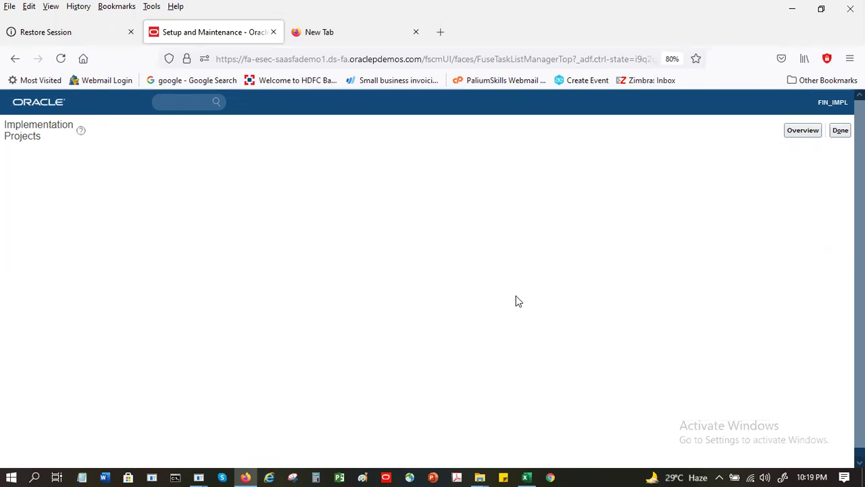
left_click(841, 130)
left_click(840, 130)
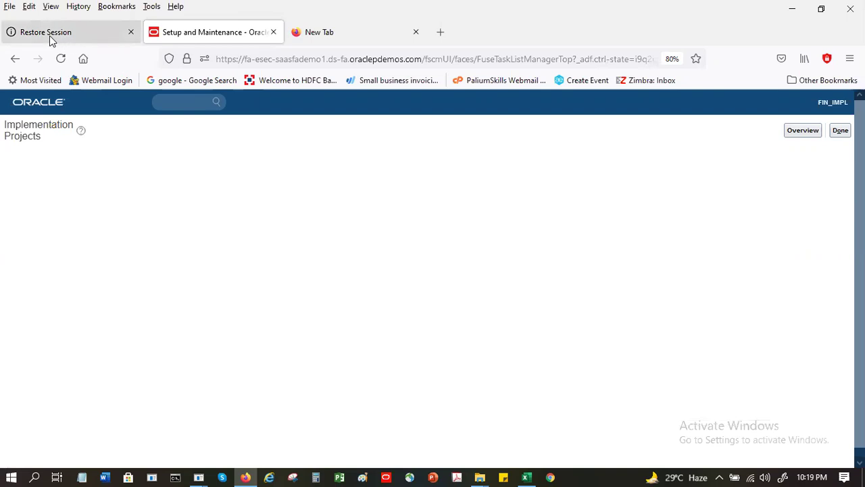
left_click(60, 59)
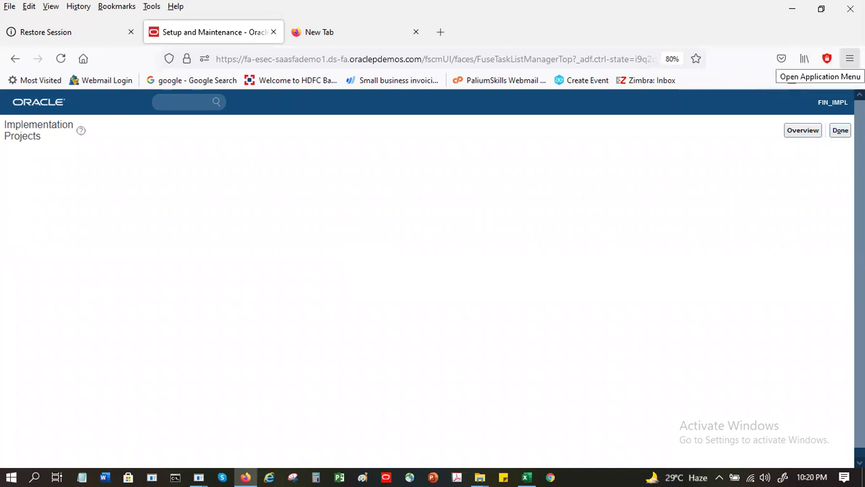
- Look at Firefox's More Tools menu, close it, and go Back to the Oracle welcome page
left_click(850, 58)
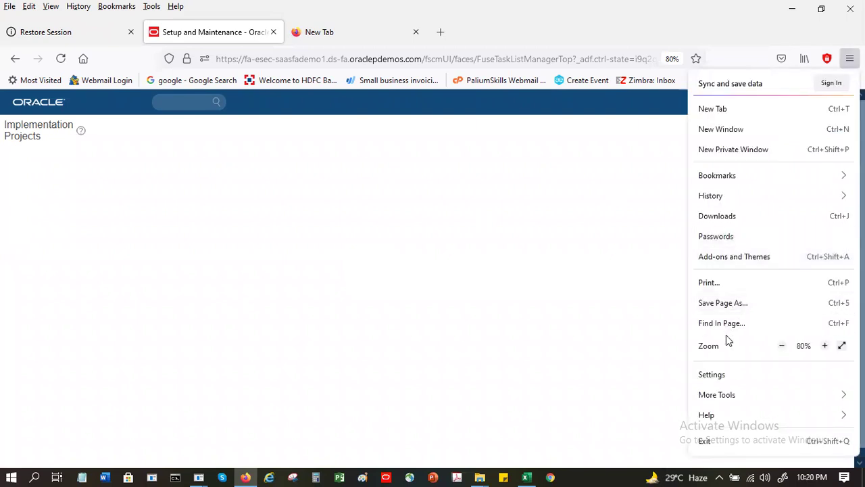
left_click(724, 396)
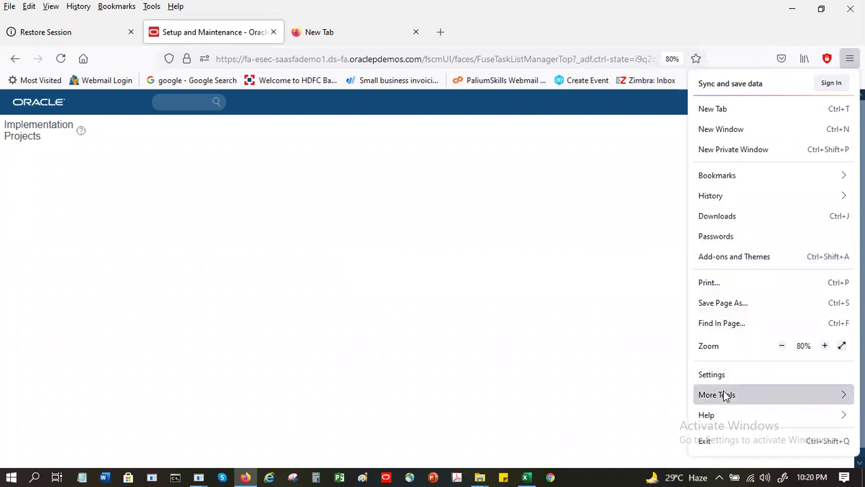
left_click(464, 233)
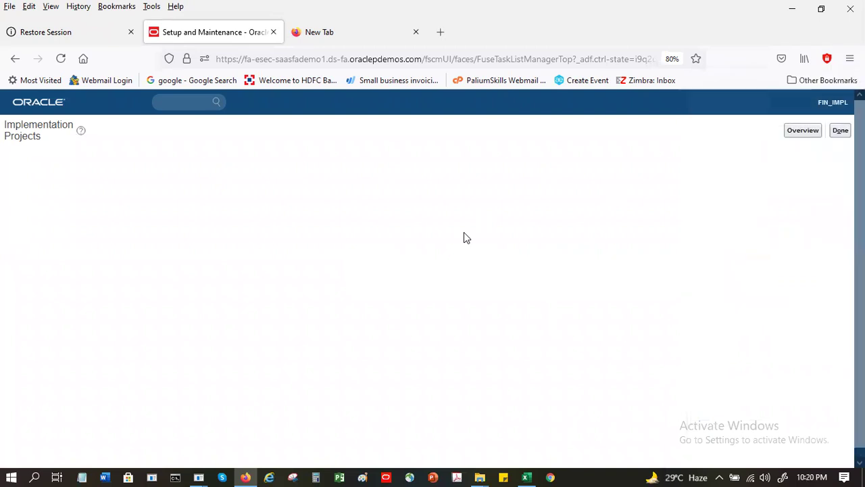
left_click(15, 58)
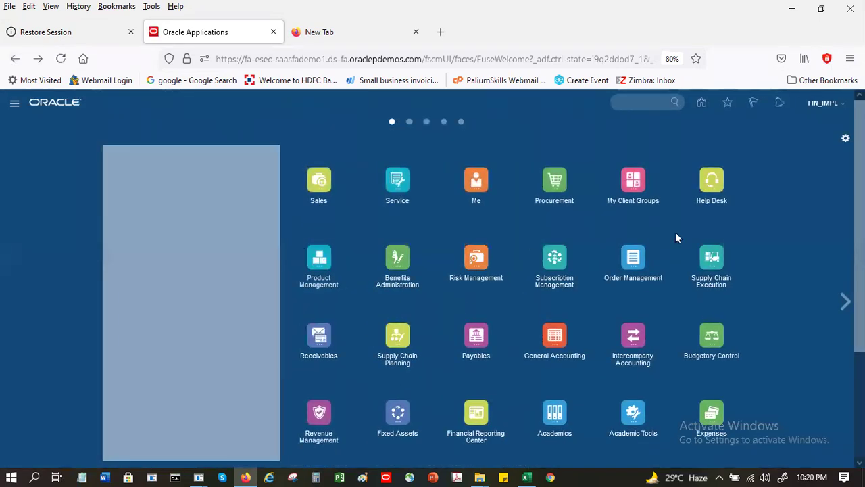
- Choose Setup and Maintenance from the signed-in user's Settings and Actions menu
scroll(676, 237, "down", 1)
scroll(473, 271, "down", 3)
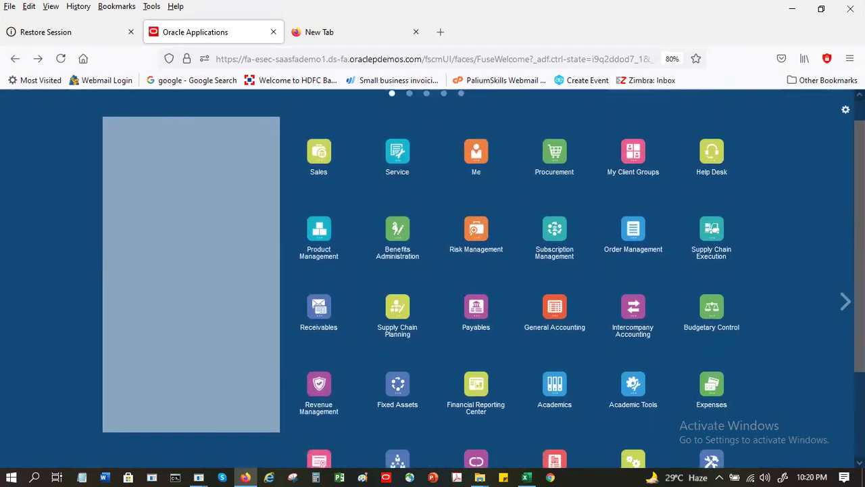
scroll(473, 270, "up", 3)
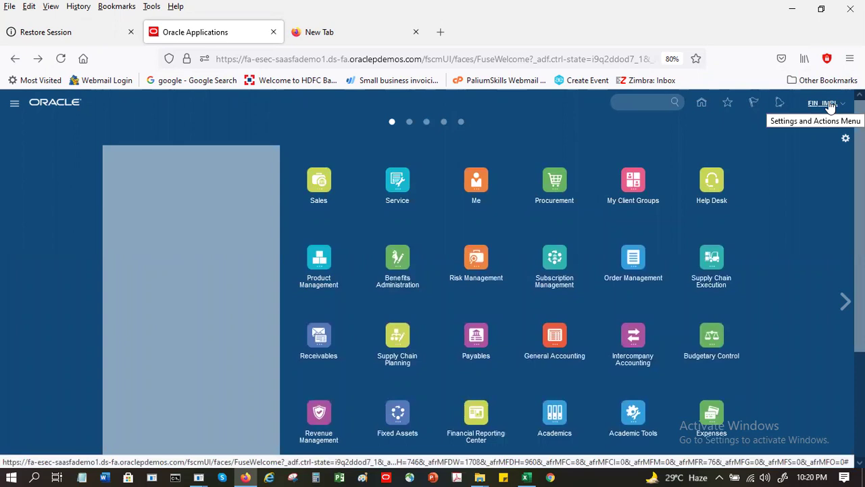
left_click(828, 105)
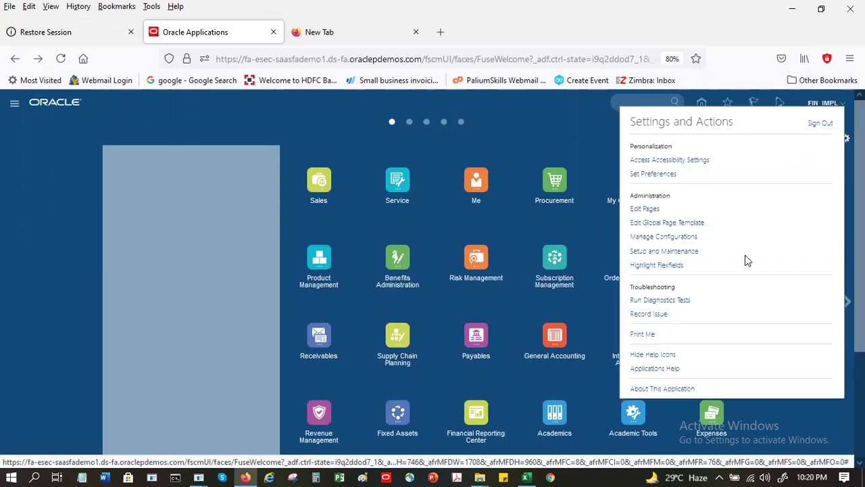
left_click(661, 248)
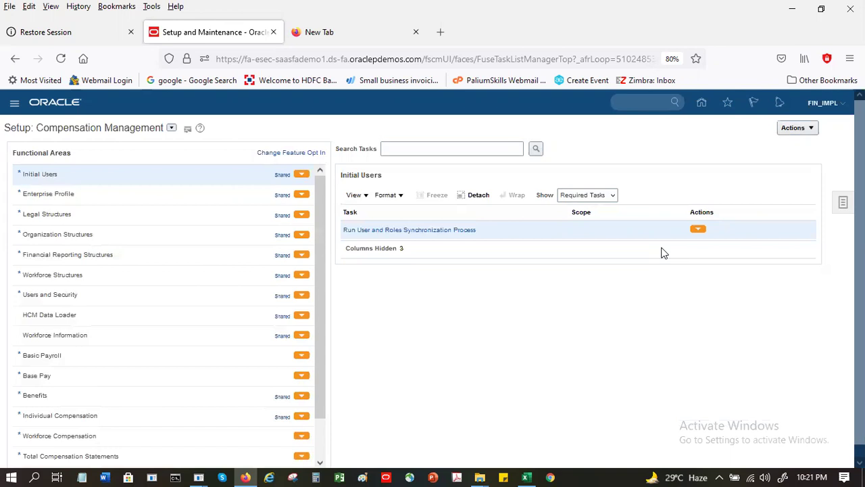
- Choose Manage Implementation Projects again from the right-hand Tasks panel
left_click(845, 205)
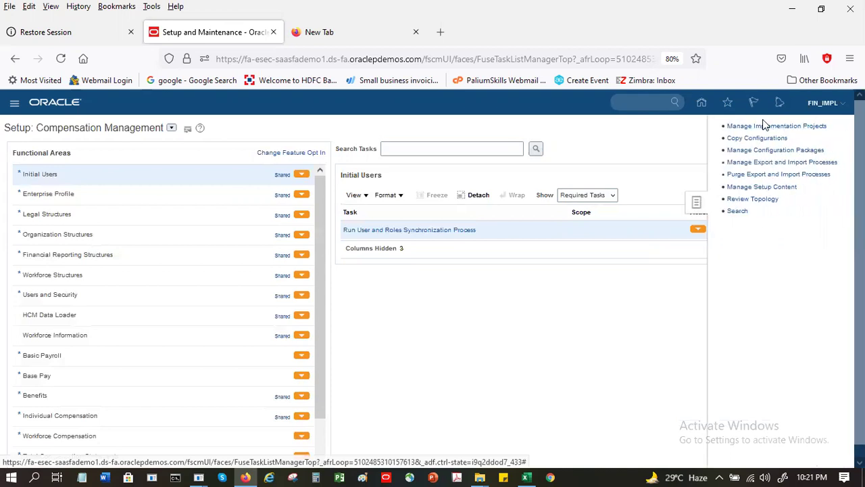
left_click(764, 126)
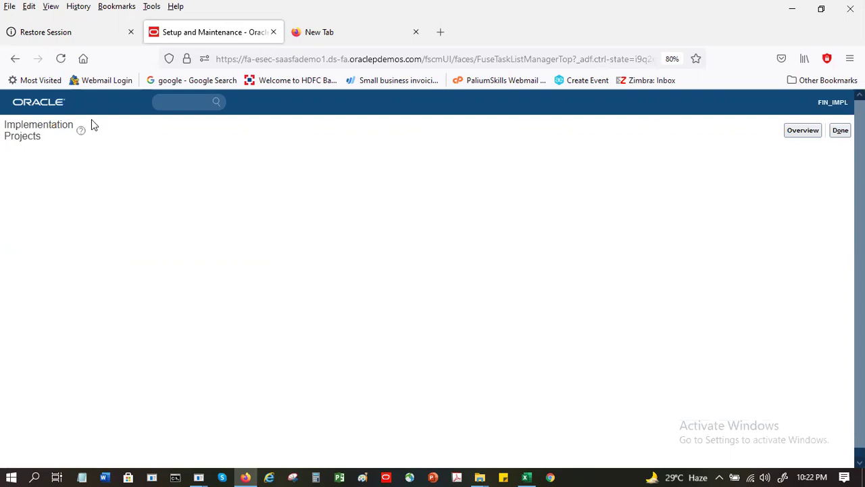
- Reload Implementation Projects, then switch between the Setup tab and the blank New Tab
left_click(61, 64)
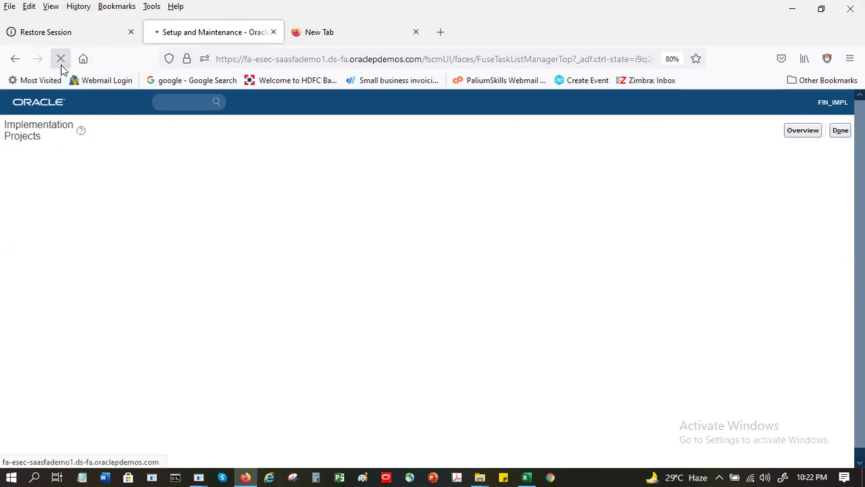
left_click(335, 40)
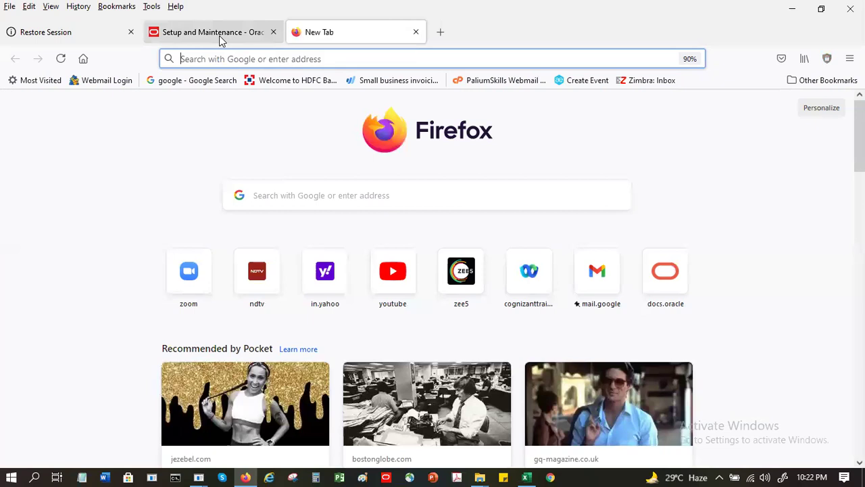
left_click(219, 35)
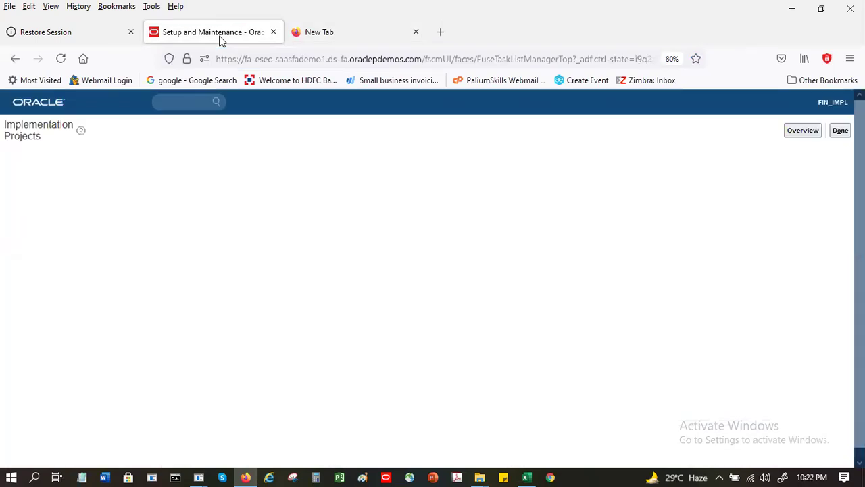
left_click(299, 37)
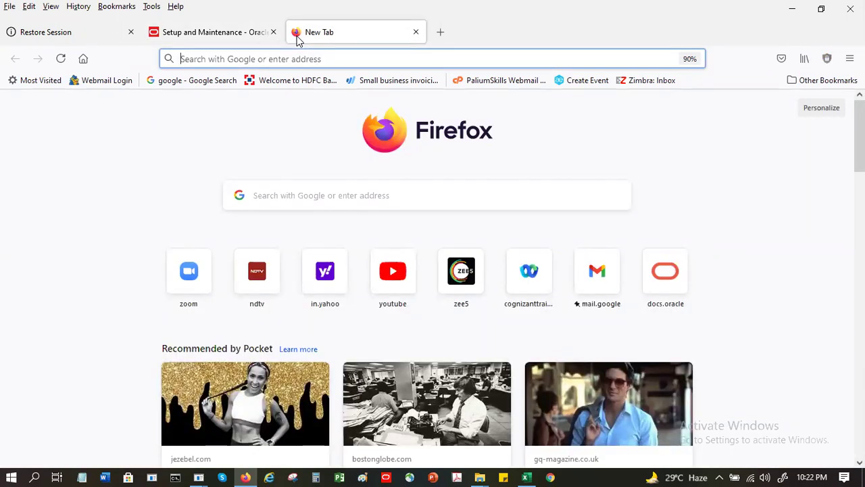
- Show the top-site suggestions from the new tab's address bar
left_click(295, 59)
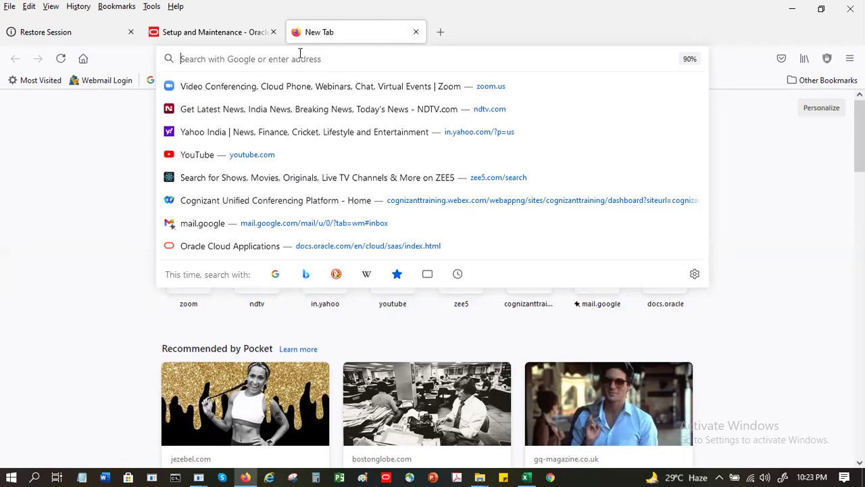
- Enter 'etaq' and load the first fa-etaq suggestion to reach the Oracle sign-in page
type("et")
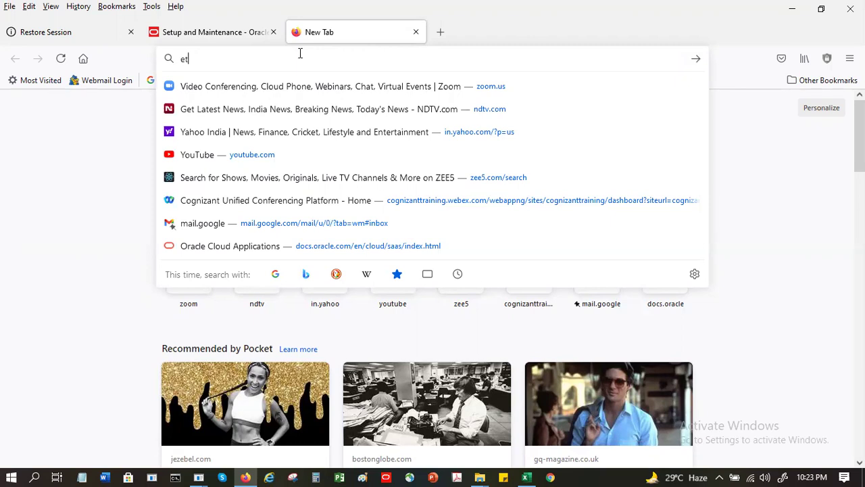
type("aq")
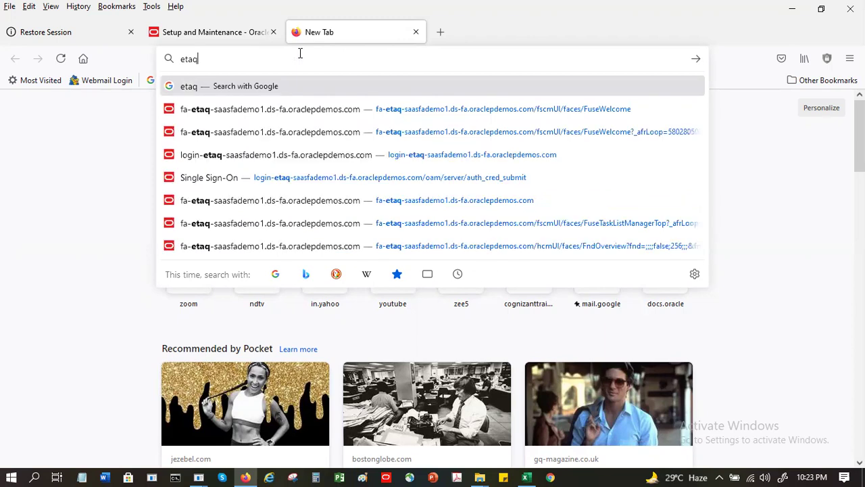
key("Down")
key("Return")
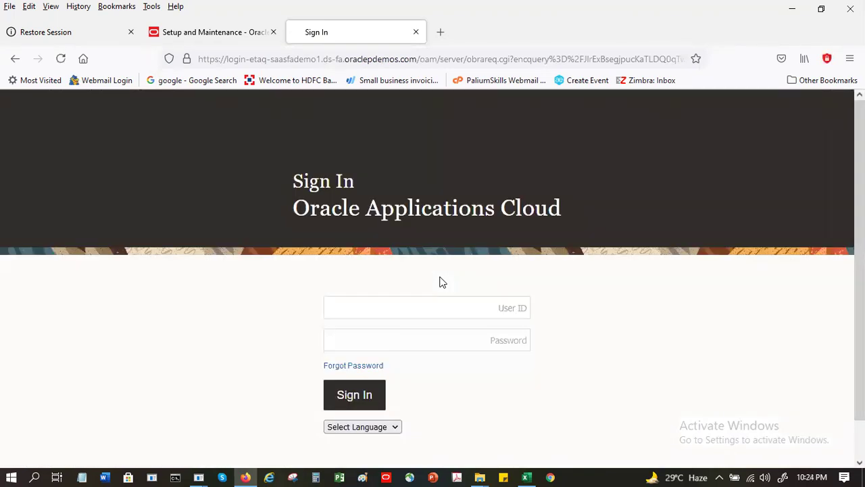
- Submit the implementation user ID with a retyped password; sign-in returns Authentication failed
left_click(413, 305)
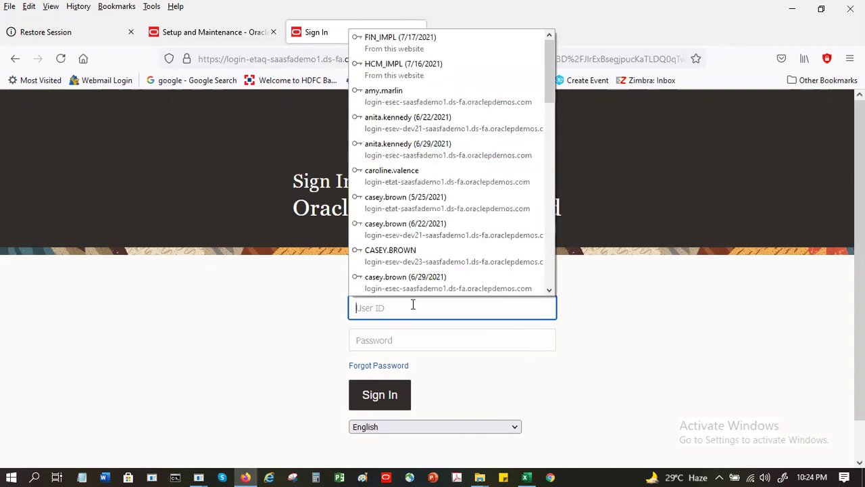
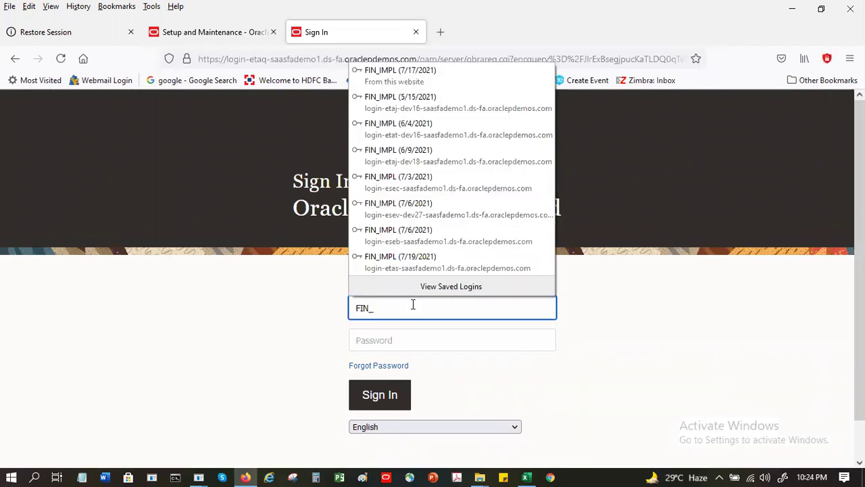
key("Tab")
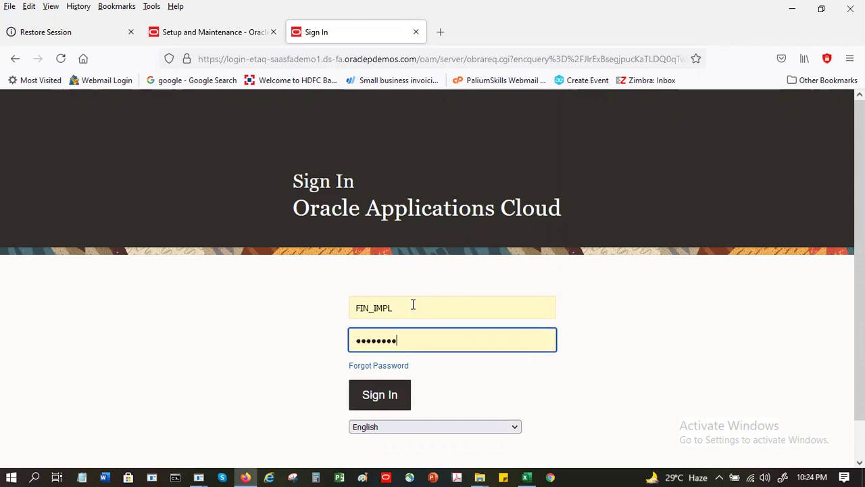
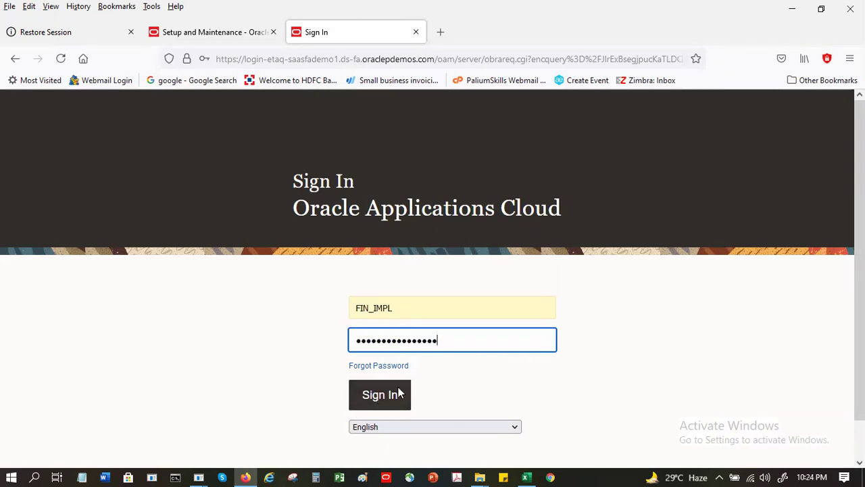
key("ctrl+a")
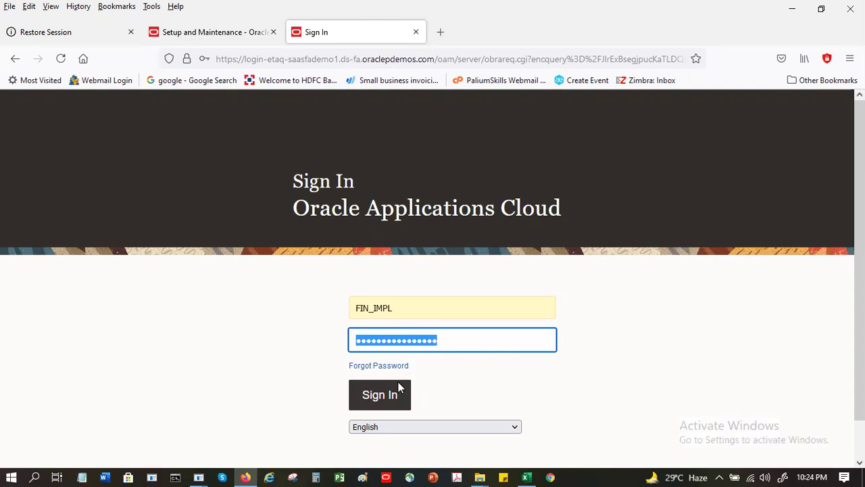
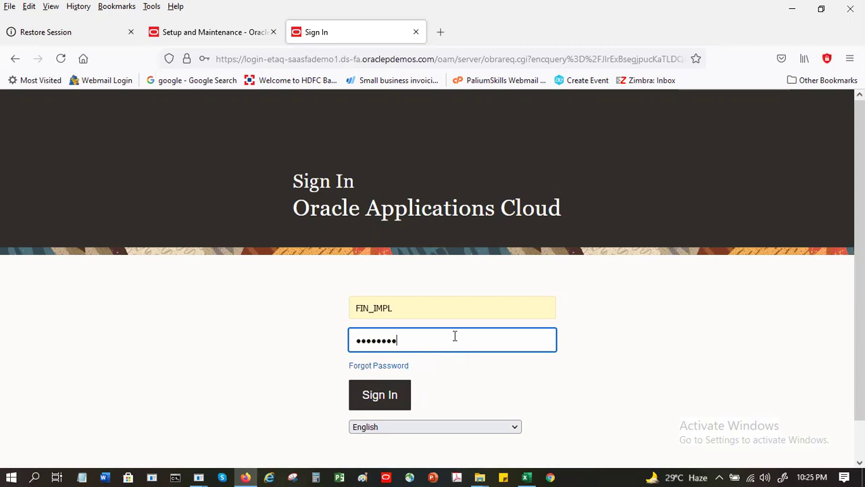
left_click(377, 397)
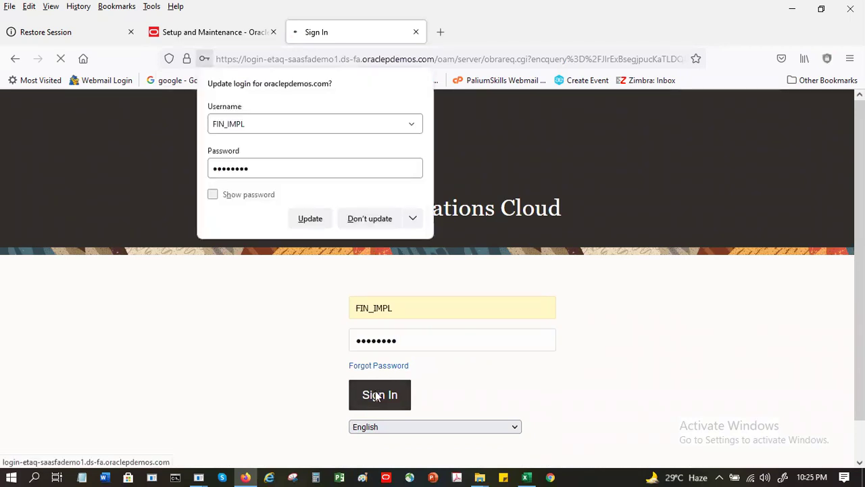
- Accept Firefox's login update and fill the User ID with the saved implementation login
left_click(310, 218)
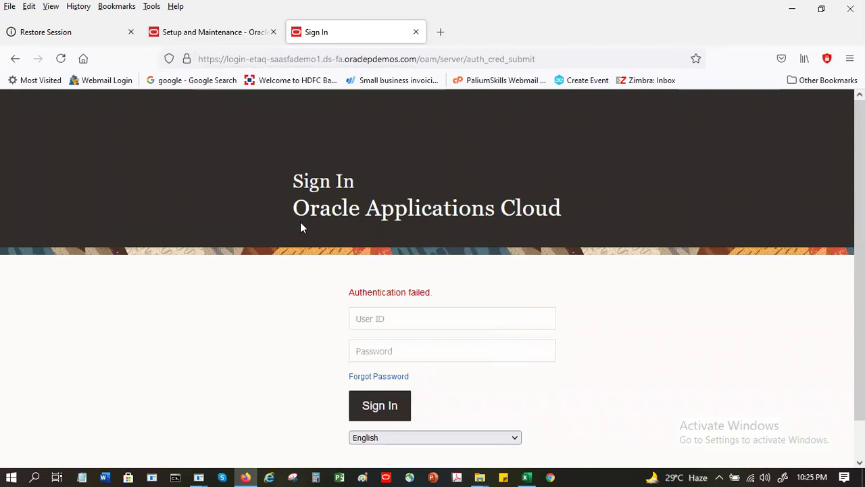
left_click(395, 319)
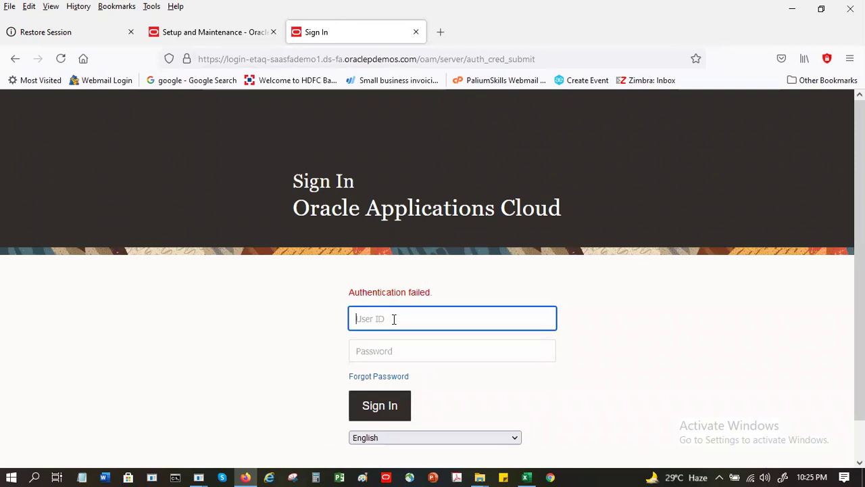
left_click(395, 319)
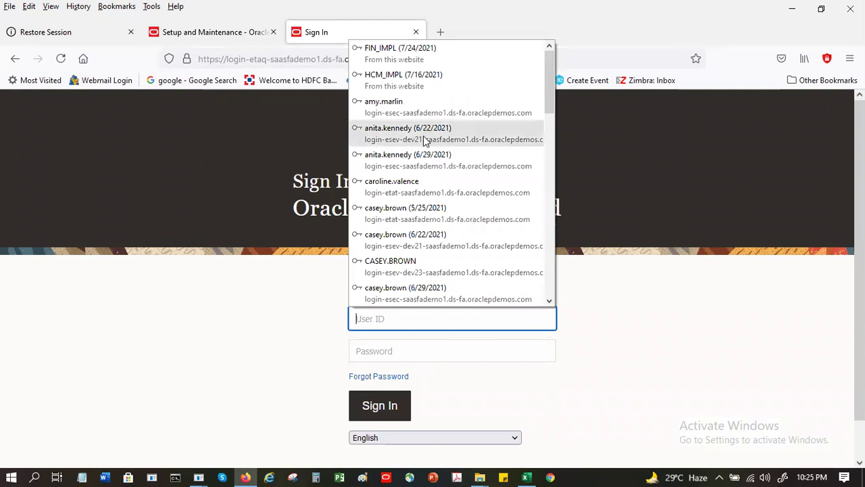
left_click(422, 62)
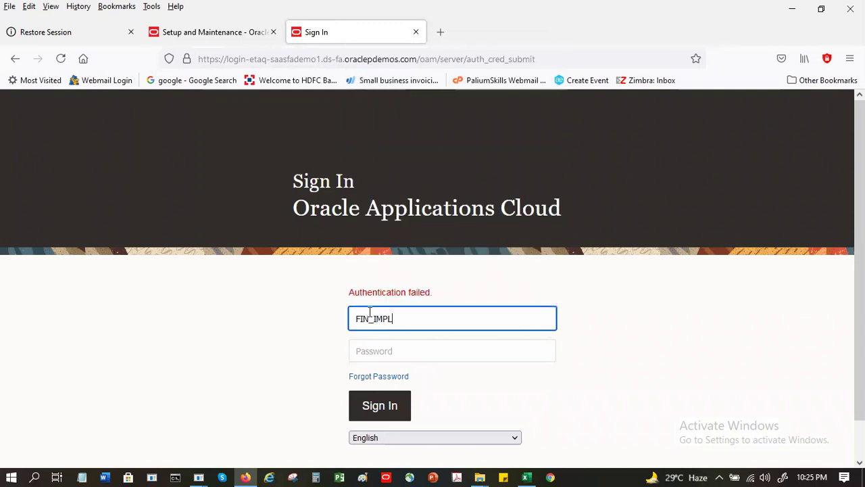
- Replace the autofilled password by retyping the account password
left_click(384, 350)
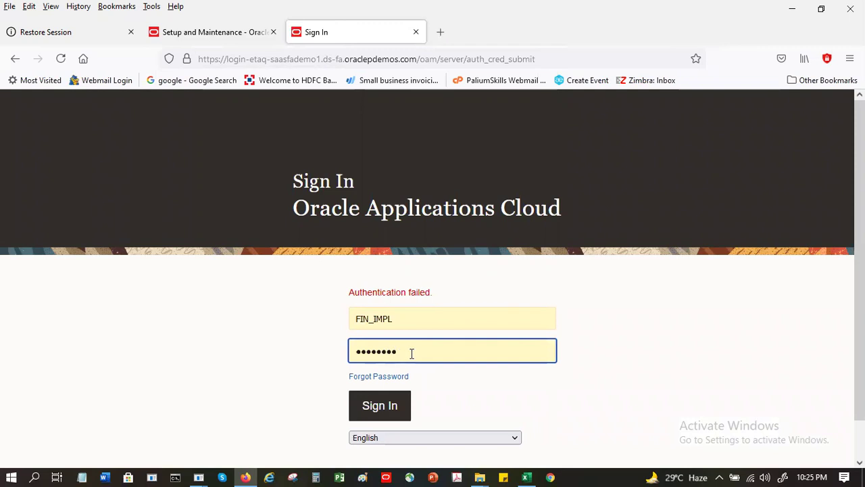
double_click(411, 352)
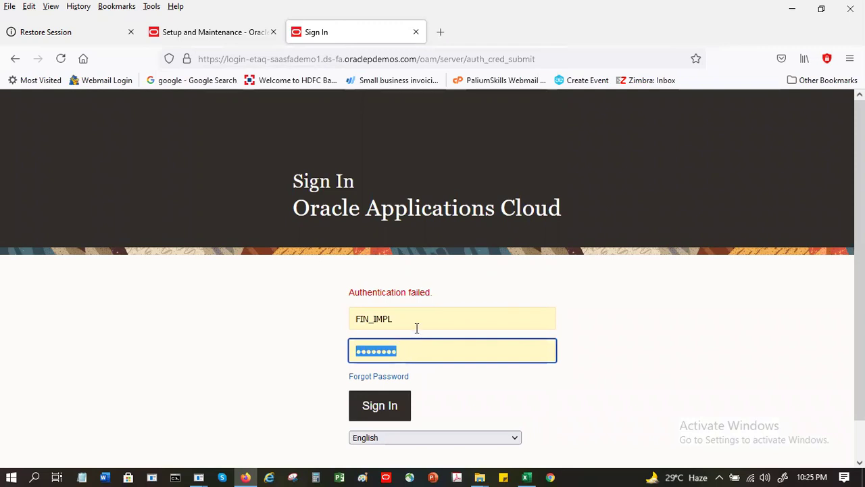
type("•")
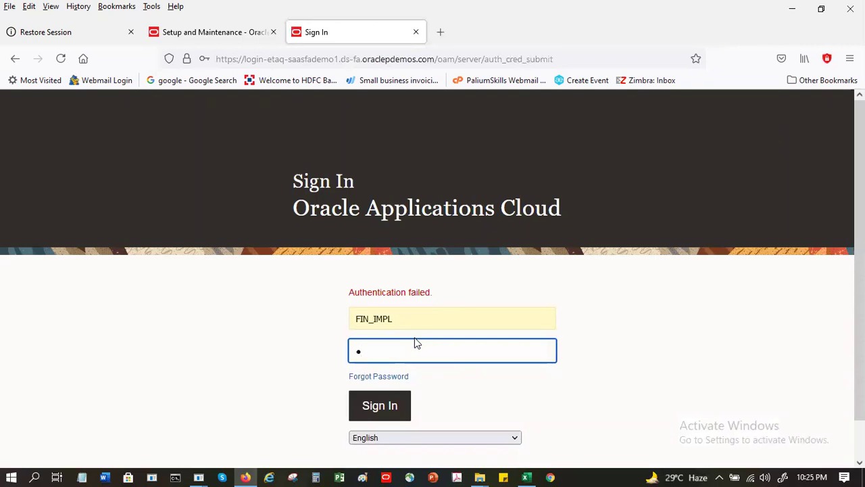
type("•••••")
- Submit the sign-in form and save the new password in Firefox while the welcome page loads
left_click(375, 406)
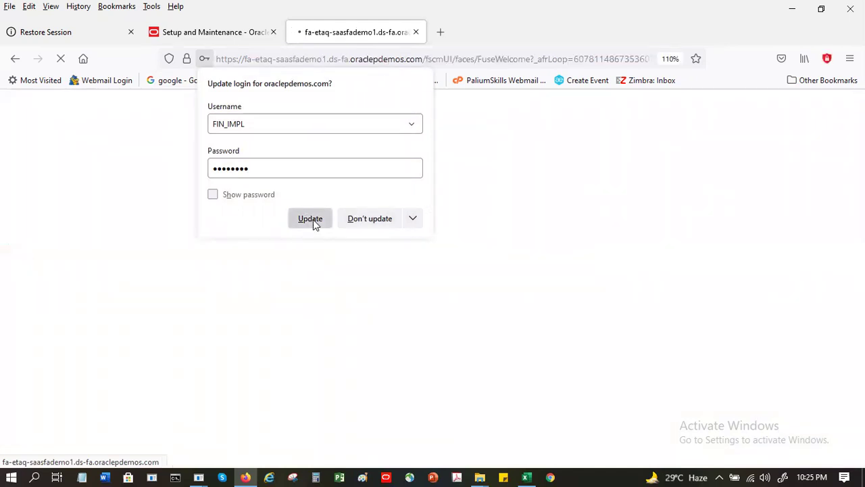
left_click(311, 219)
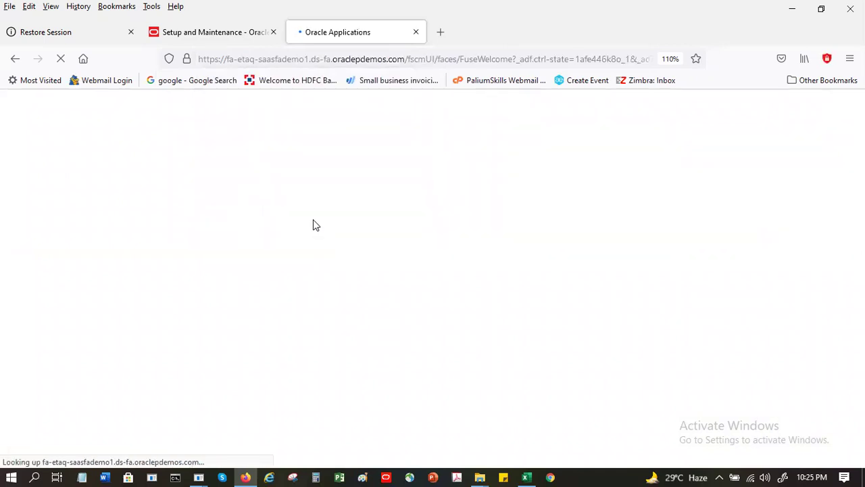
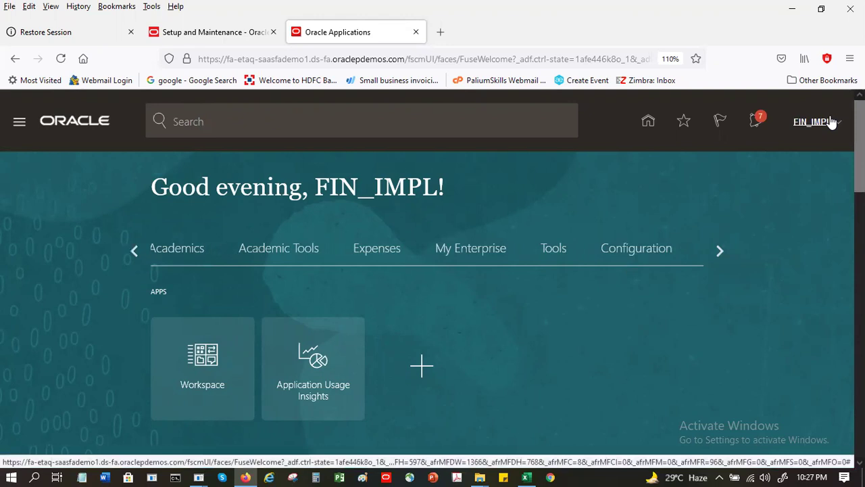
- Go to Setup and Maintenance and open the Manage Implementation Projects page
left_click(832, 121)
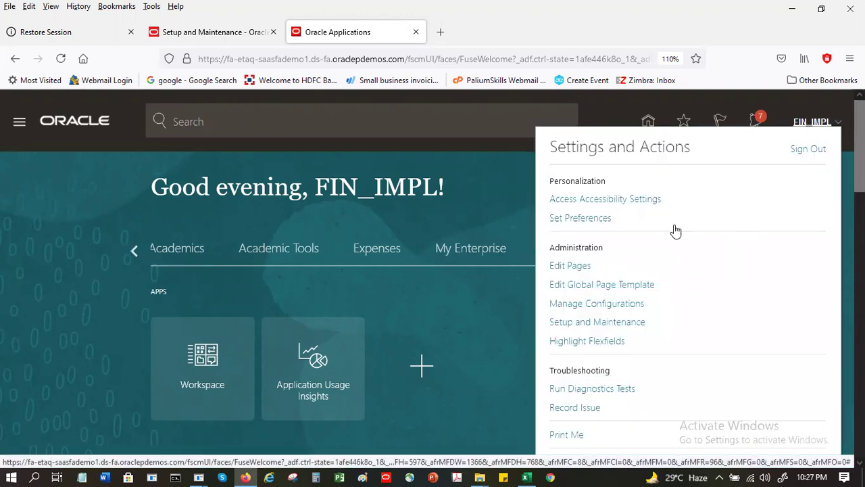
left_click(585, 328)
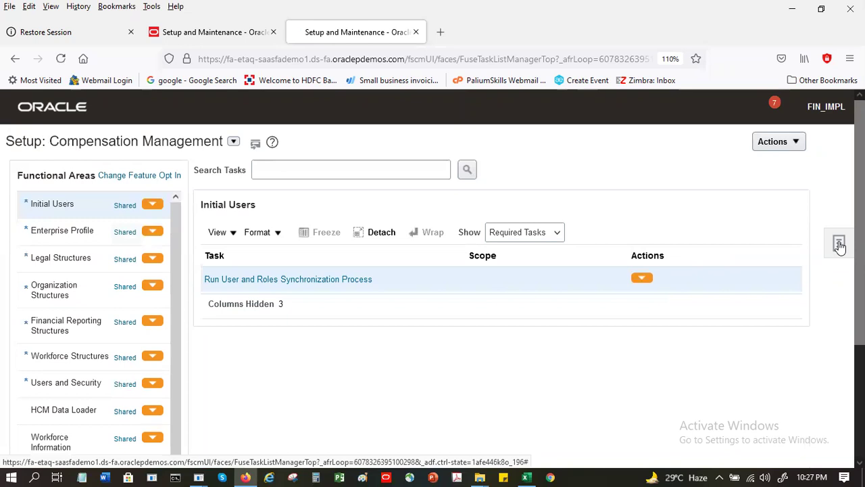
left_click(839, 246)
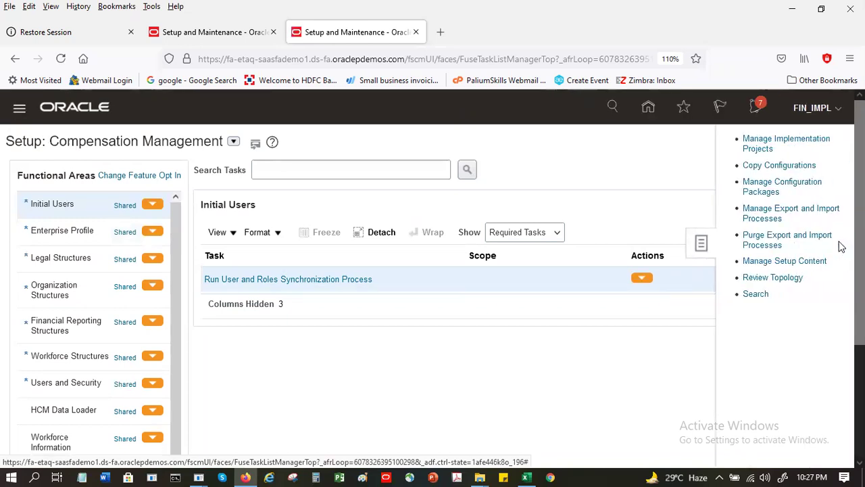
left_click(779, 140)
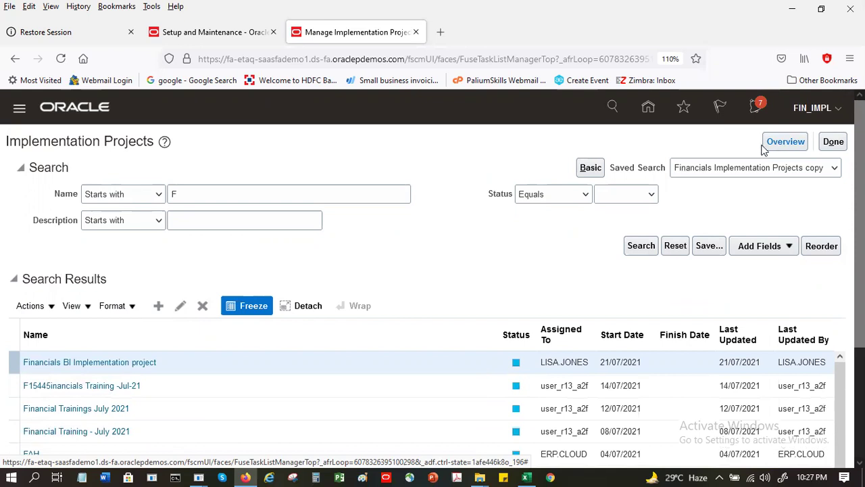
- Start creating a new implementation project from the Implementation Projects list
left_click(780, 145)
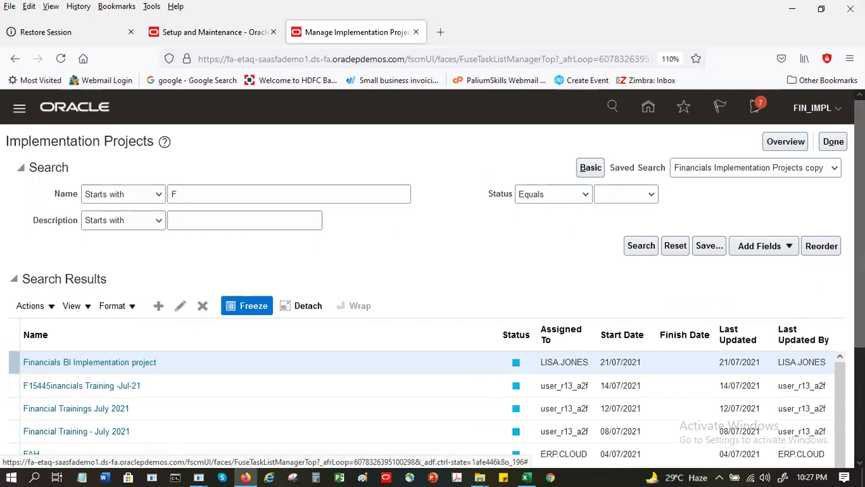
scroll(356, 132, "down", 2)
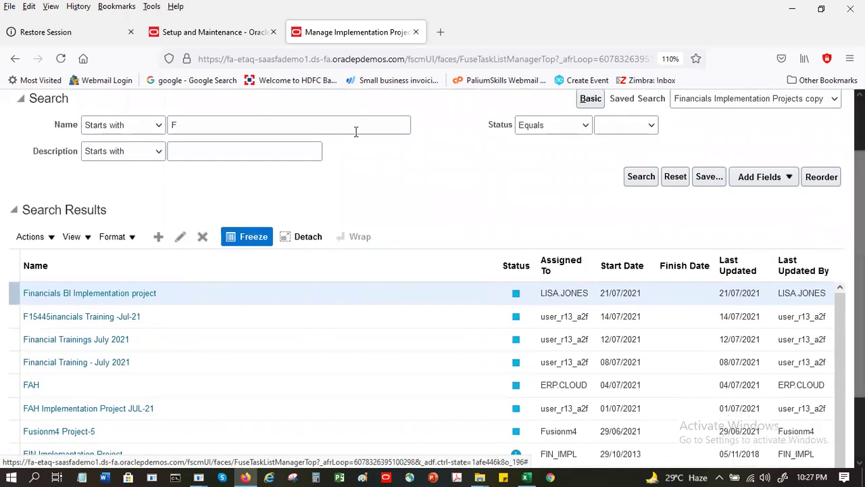
left_click(201, 130)
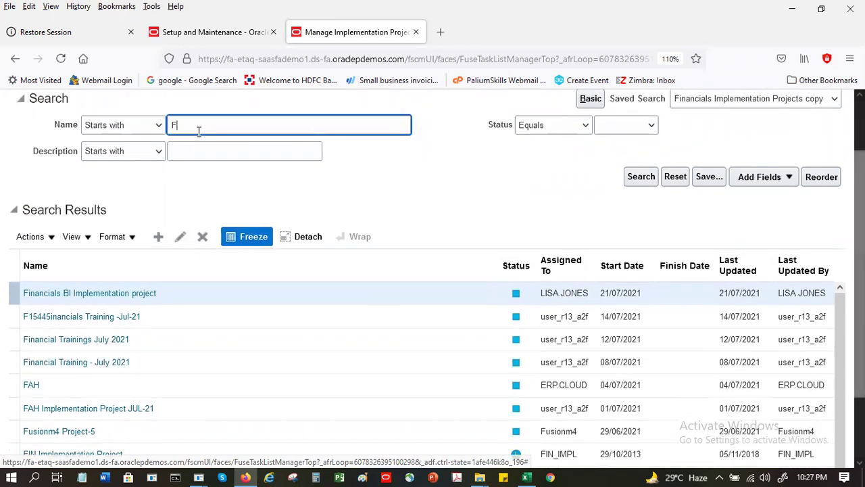
left_click(160, 238)
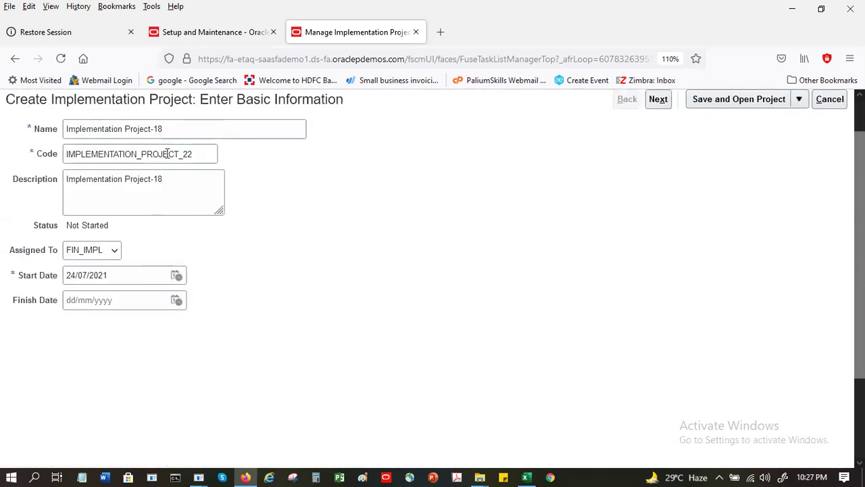
- Name the project 'SP Impl Project', move to its code, and review the Assigned To value
left_click_drag(166, 130, 5, 135)
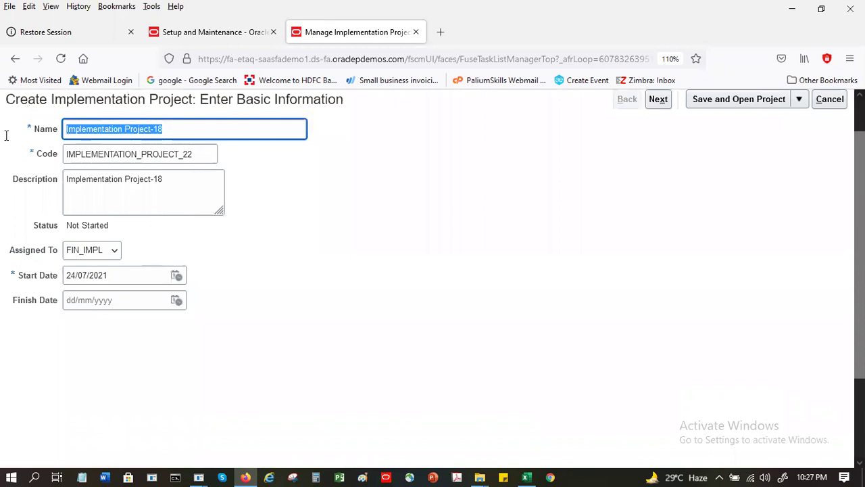
type("Sp-")
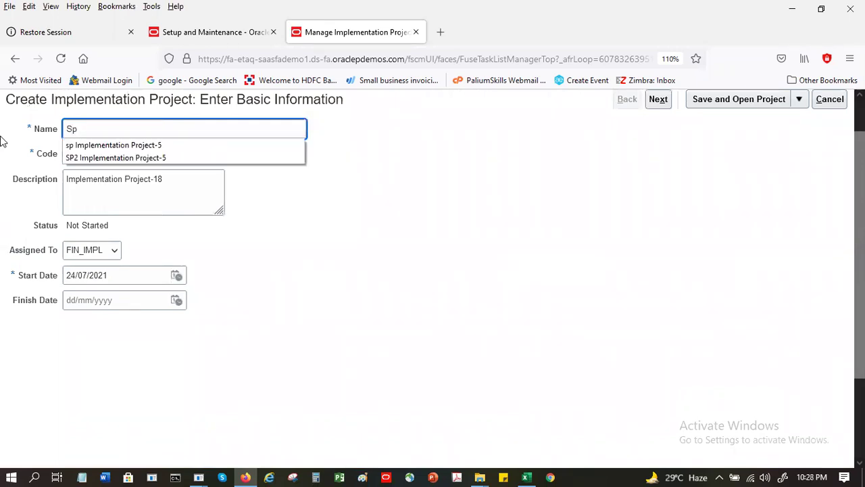
key("BackSpace")
key("BackSpace")
type("P Impl Project")
key("Tab")
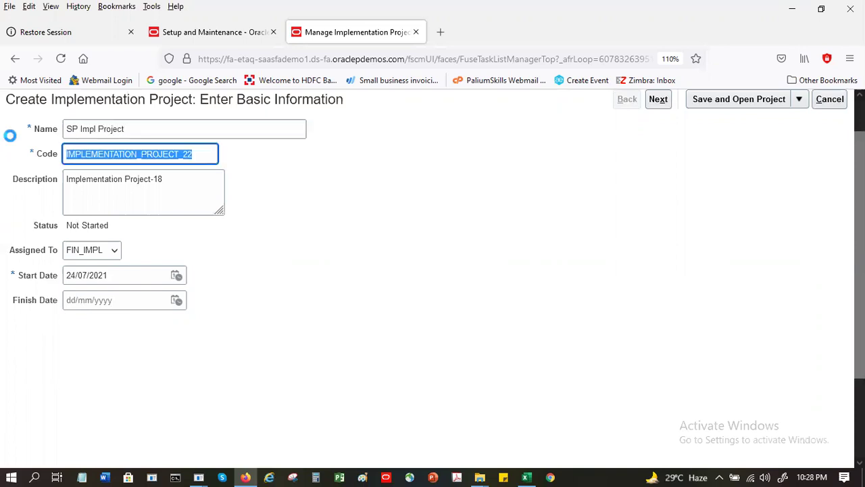
left_click(113, 252)
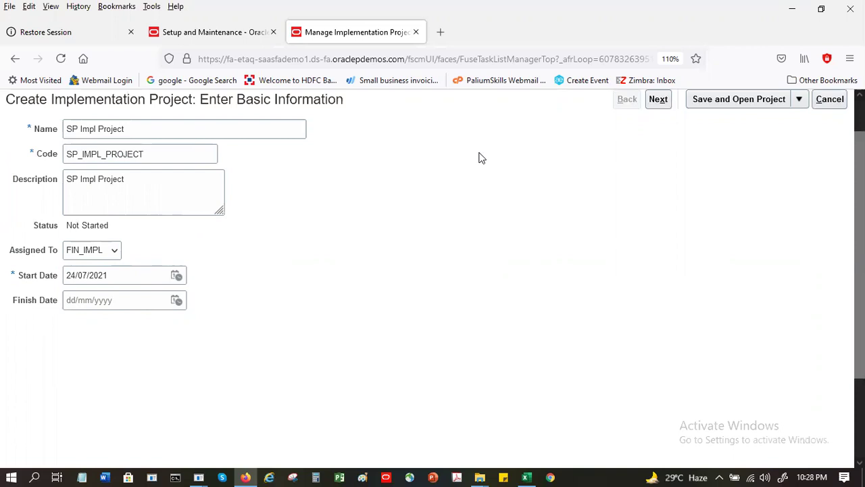
- Include Financials plus Supplier Invoice Processing, Expenses, Fixed Assets and Customer Invoice Processing offerings
left_click(666, 101)
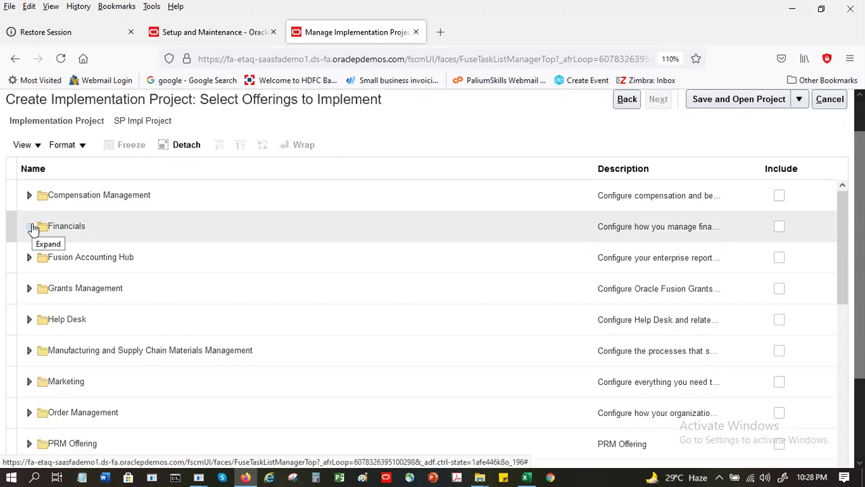
left_click(29, 227)
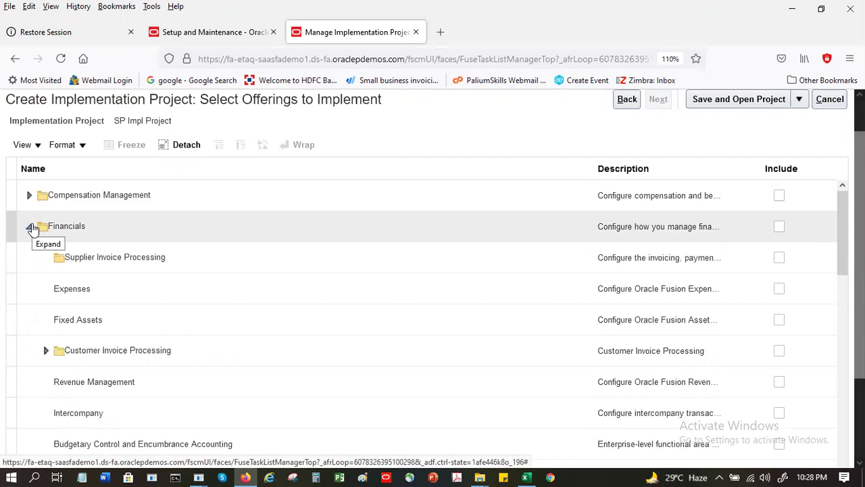
left_click(779, 227)
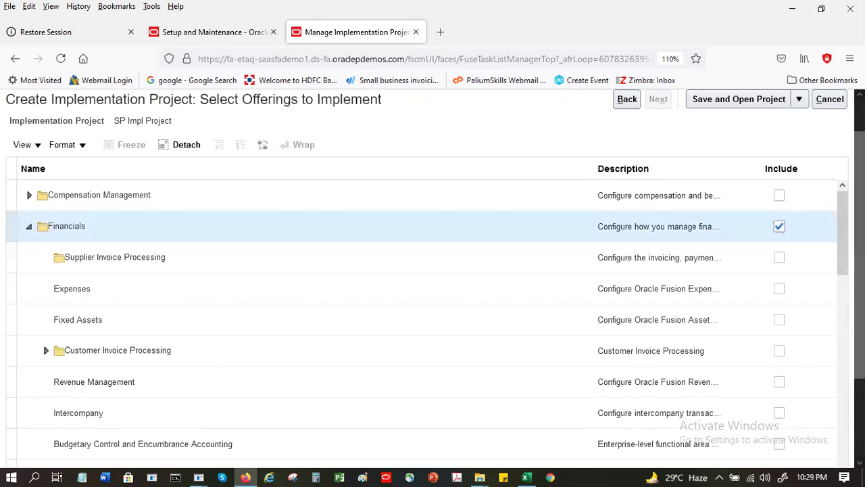
scroll(782, 244, "down", 1)
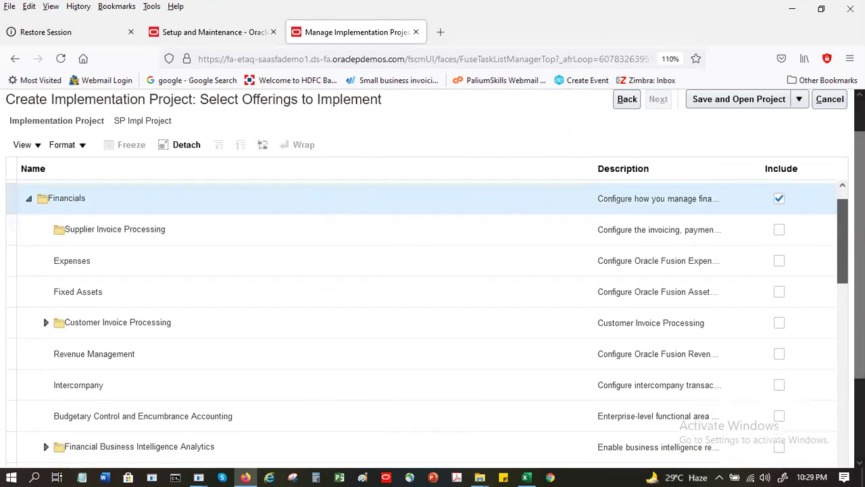
left_click(779, 230)
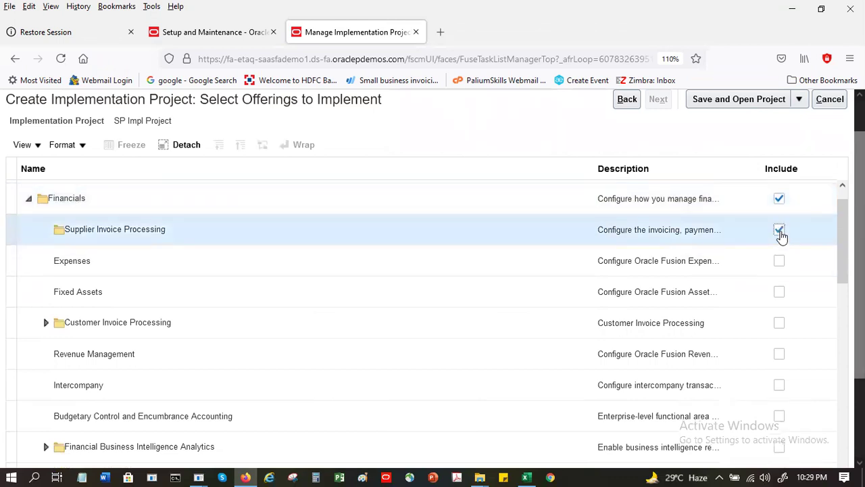
left_click(779, 261)
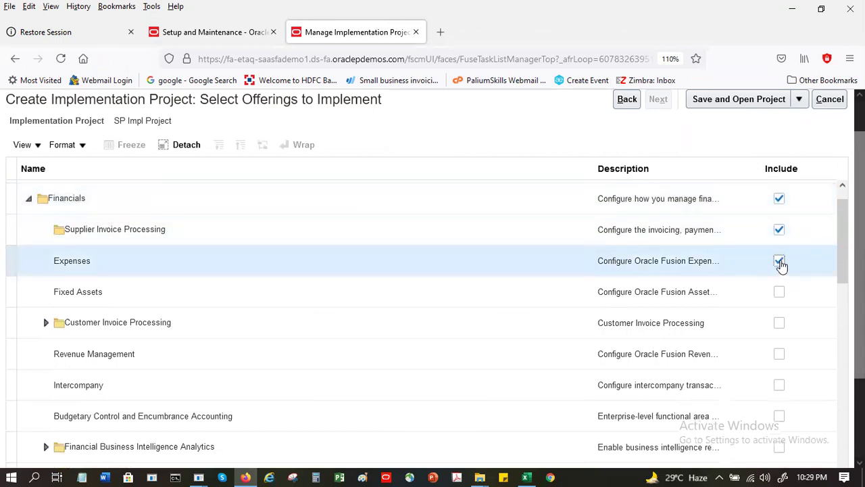
left_click(780, 292)
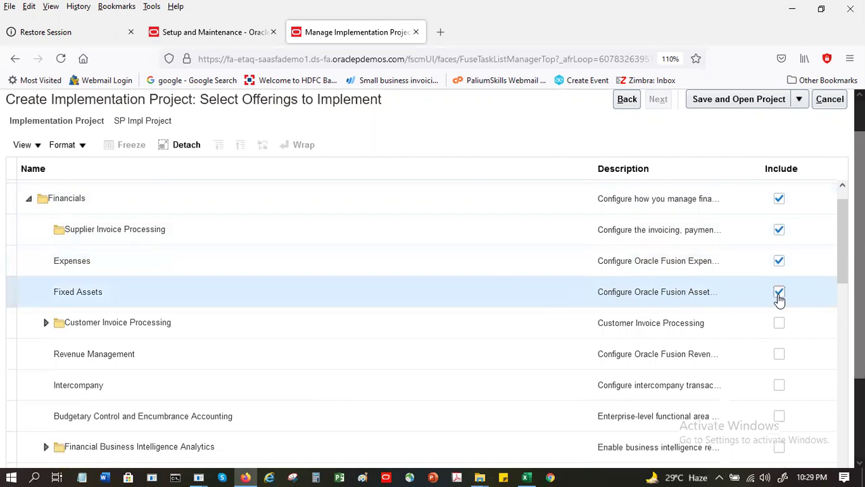
left_click(779, 323)
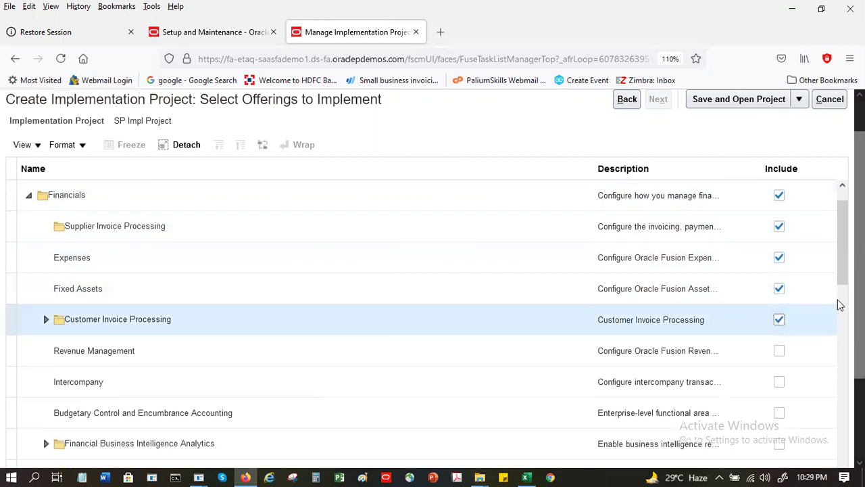
scroll(840, 304, "down", 2)
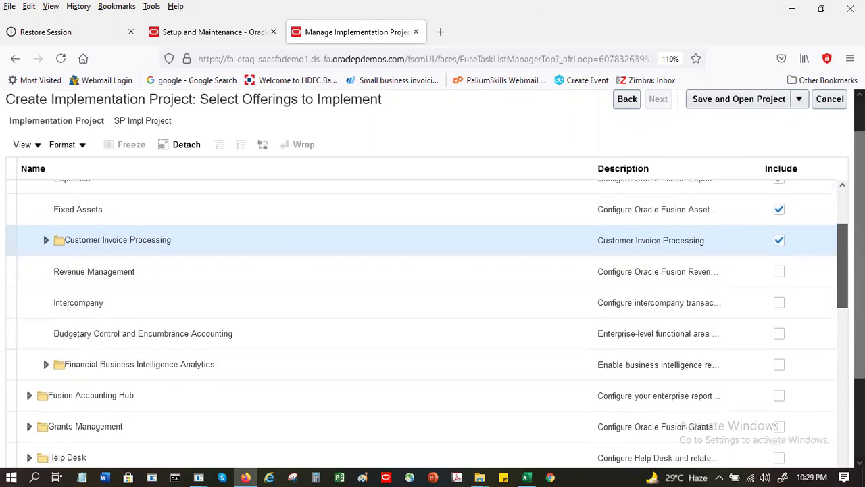
scroll(842, 263, "up", 2)
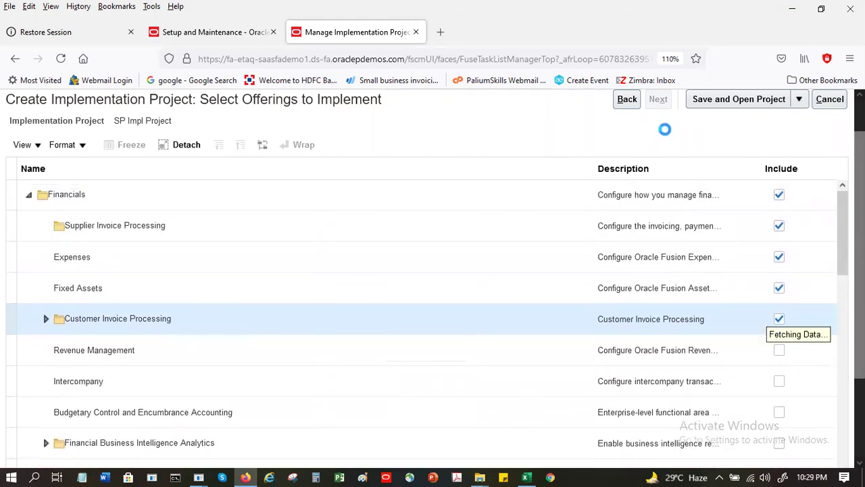
- Save SP Impl Project with its selected offerings and open it
left_click(747, 101)
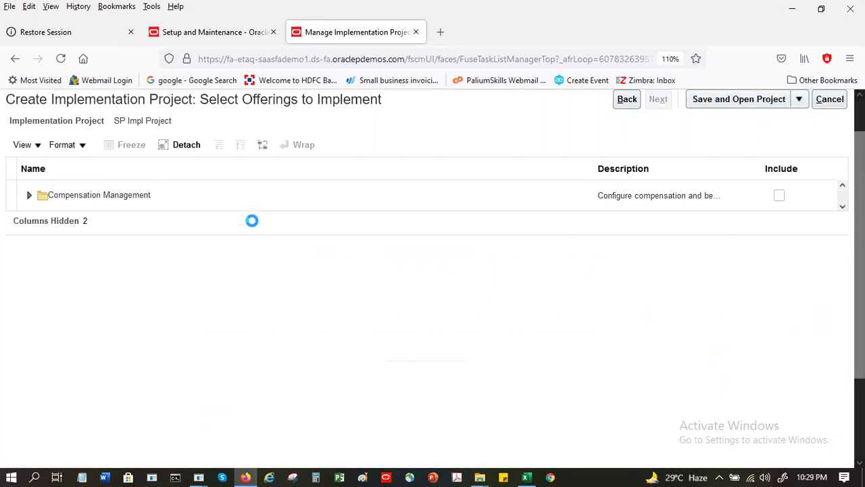
left_click(750, 107)
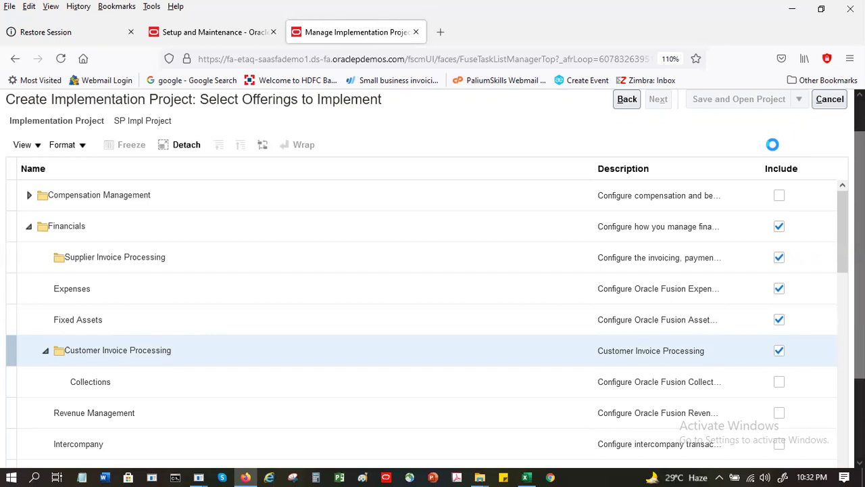
- Expand Financials under Task Lists and Tasks to show its configuration task groups
scroll(432, 284, "up", 1)
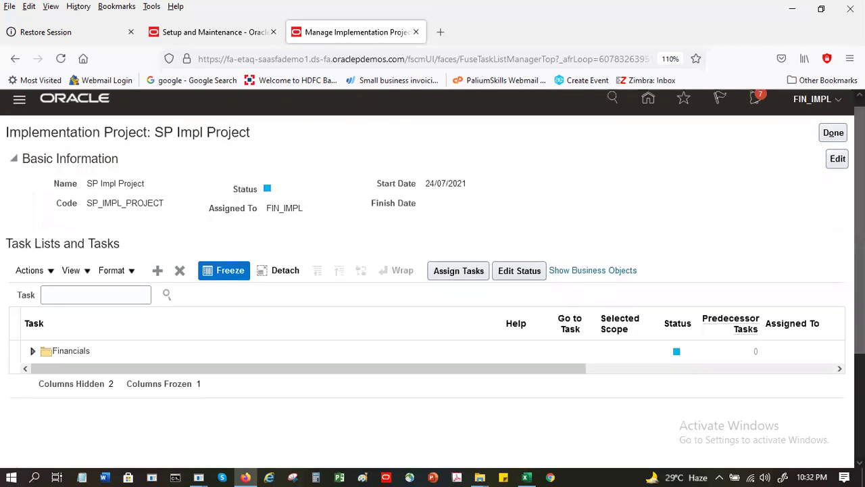
scroll(66, 302, "down", 1)
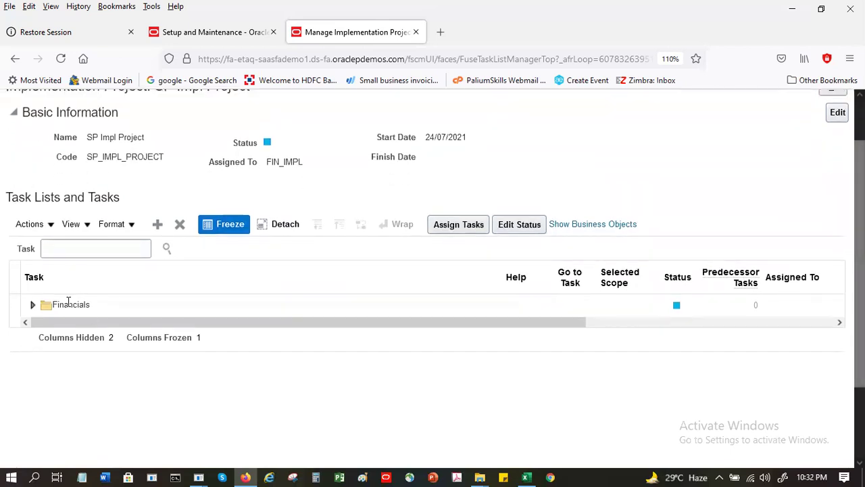
left_click(32, 304)
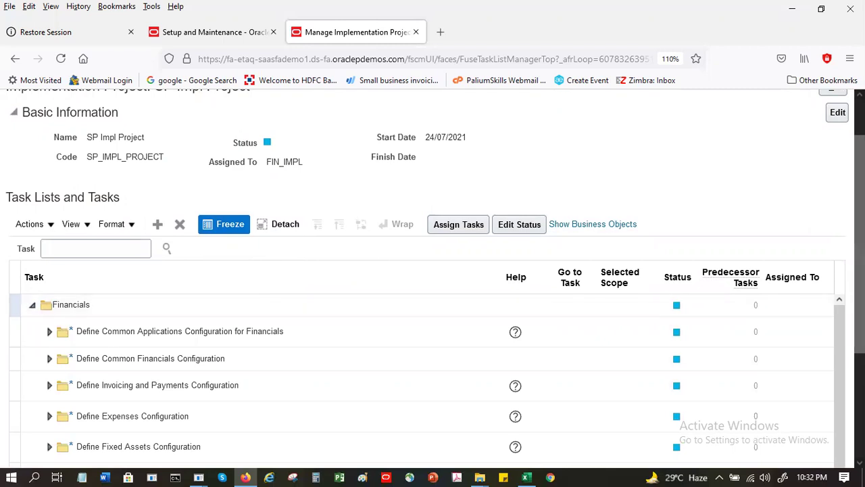
scroll(432, 277, "down", 1)
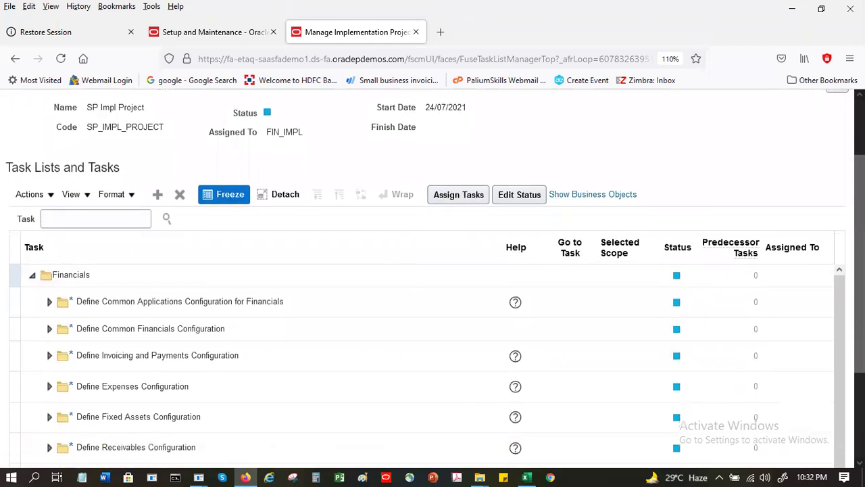
scroll(843, 272, "down", 2)
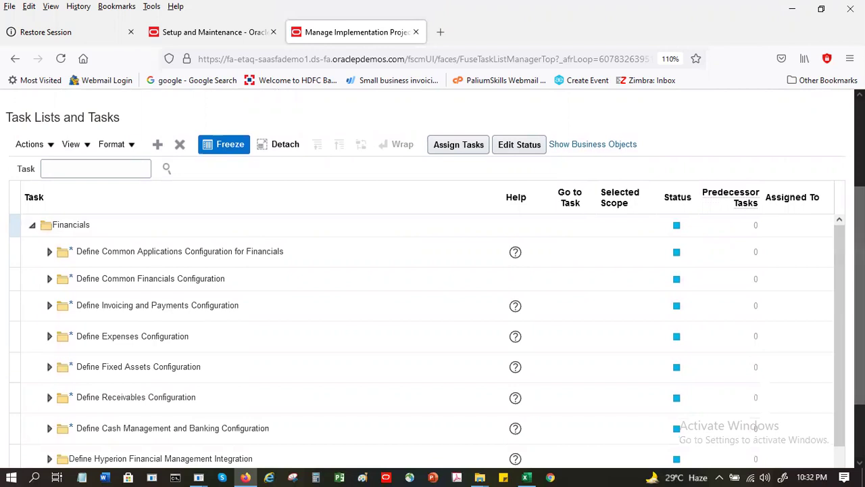
scroll(344, 284, "down", 2)
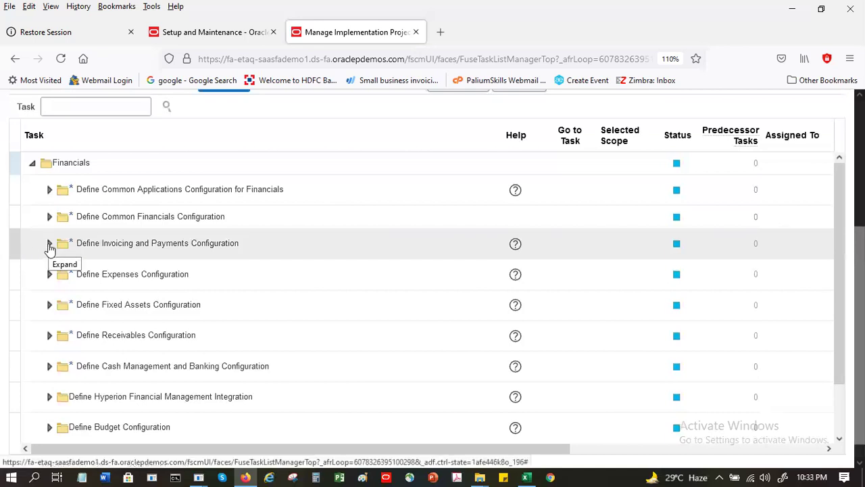
- Expand Define Invoicing and Payments Configuration and Define Payables, then select the Manage Invoice Tolerances name
left_click(50, 245)
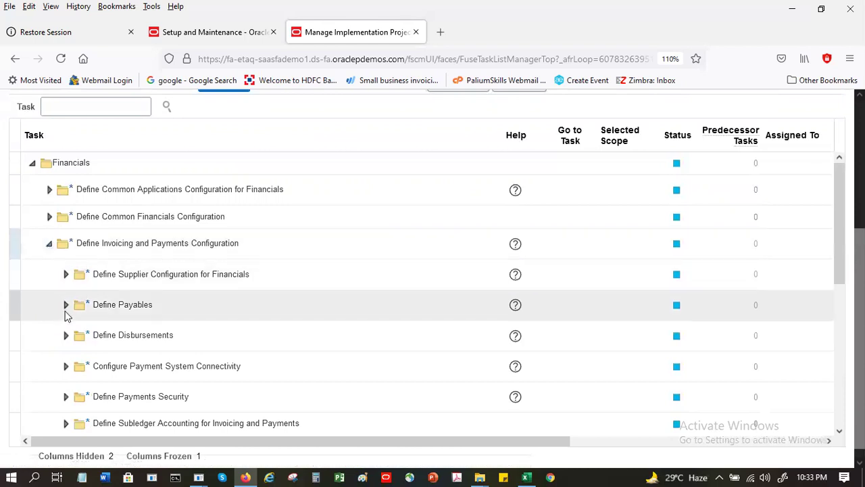
left_click(65, 308)
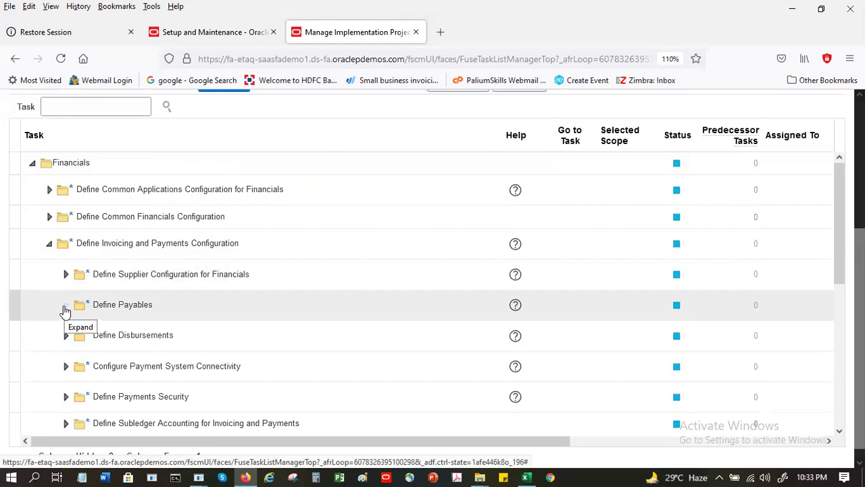
left_click(65, 306)
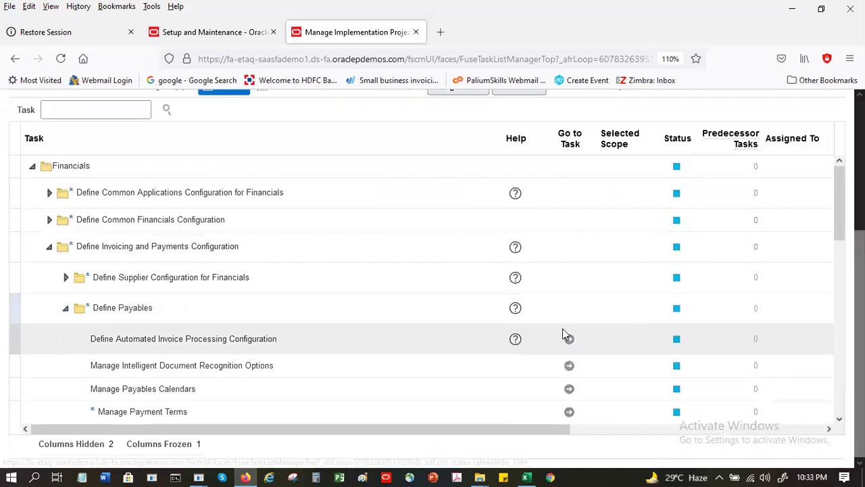
scroll(836, 233, "down", 3)
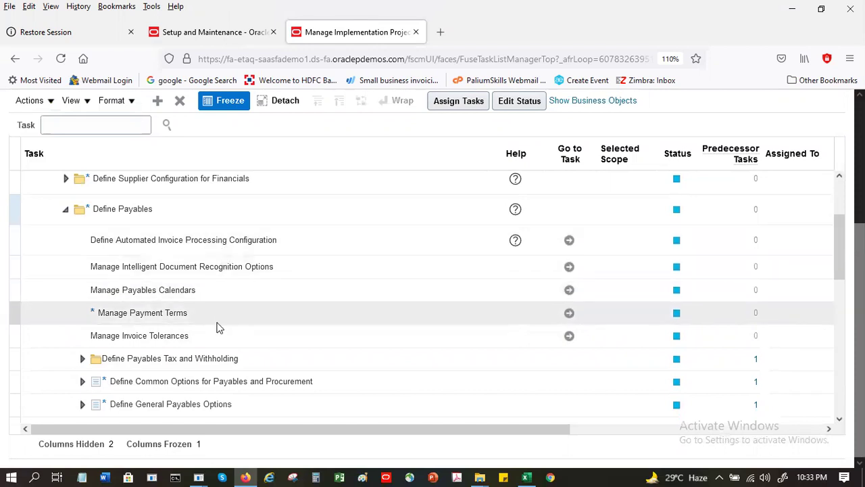
triple_click(149, 335)
key("ctrl+c")
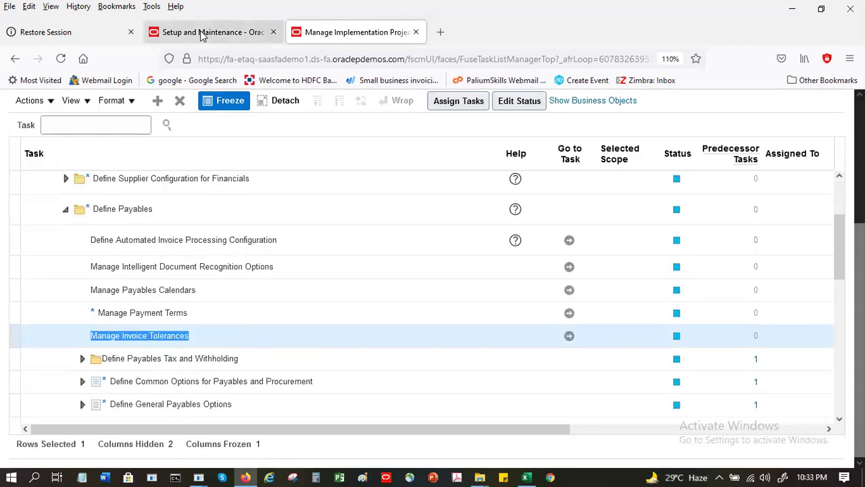
- In the other tab, reach the Setup and Maintenance task search page
left_click(201, 33)
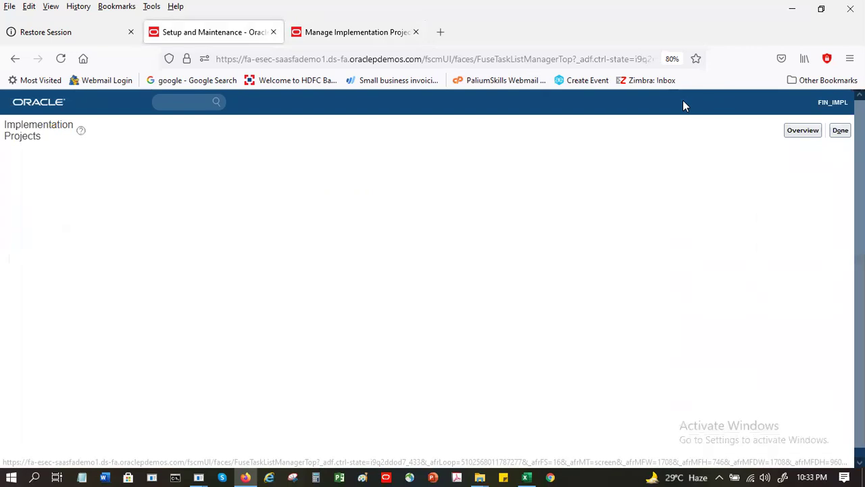
left_click(10, 58)
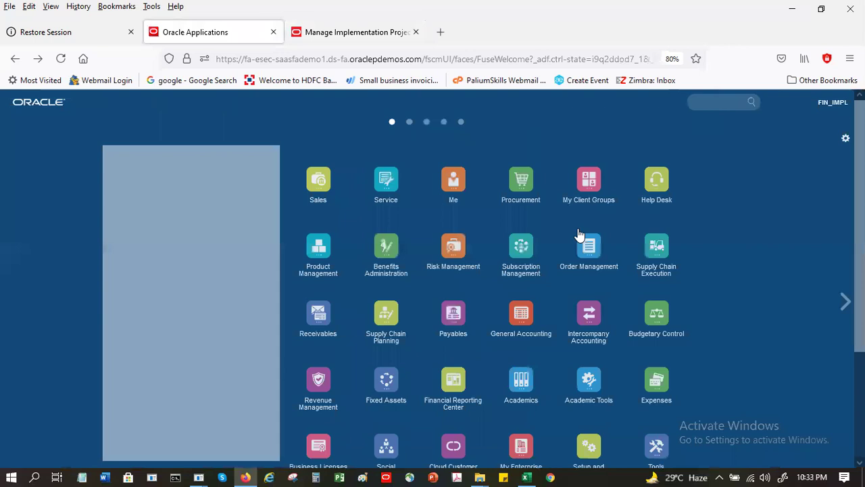
left_click(838, 104)
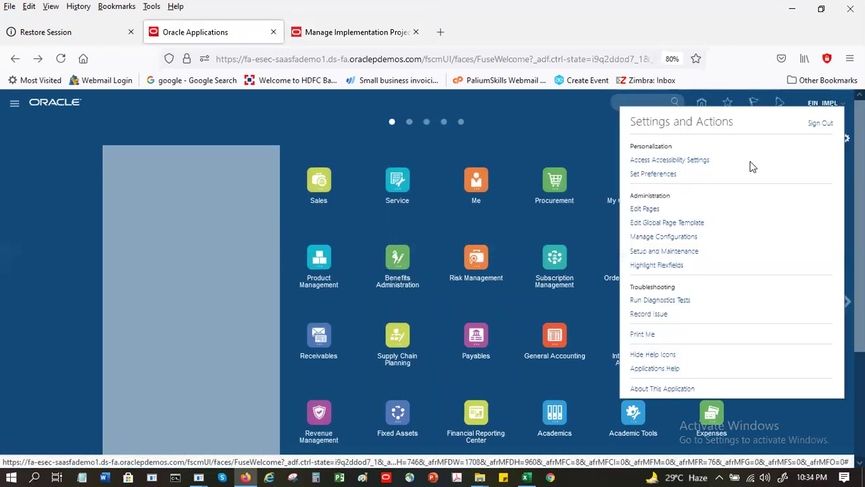
left_click(662, 251)
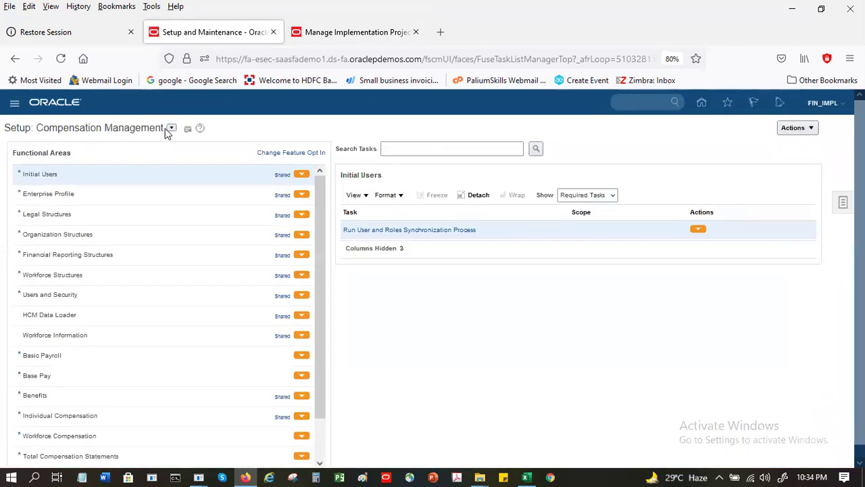
left_click(841, 202)
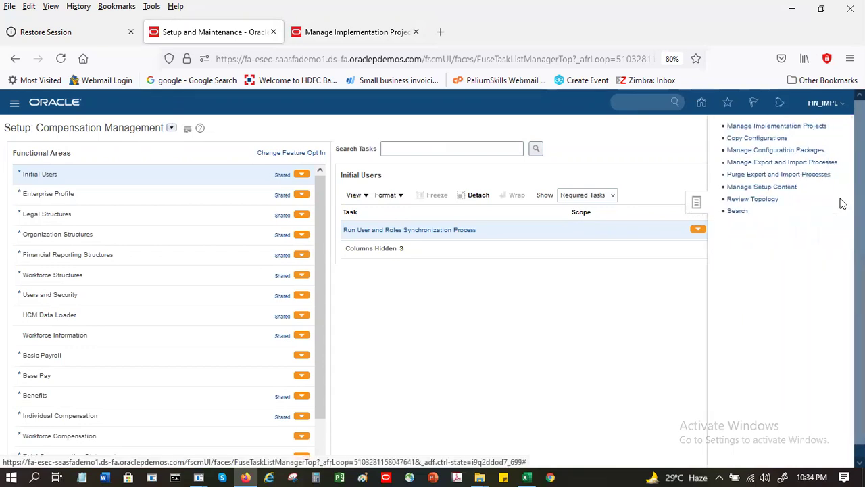
left_click(733, 211)
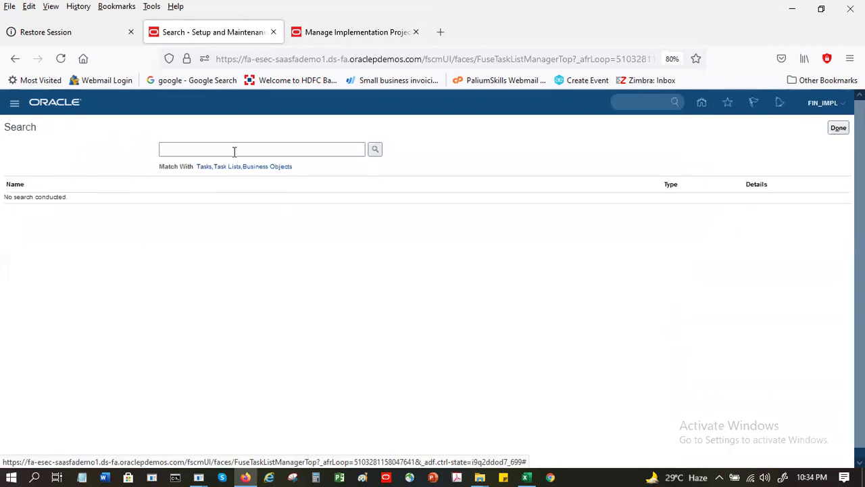
- Search for the pasted 'Manage Invoice Tolerances' task, then return to the project tab
left_click(232, 149)
key("ctrl+v")
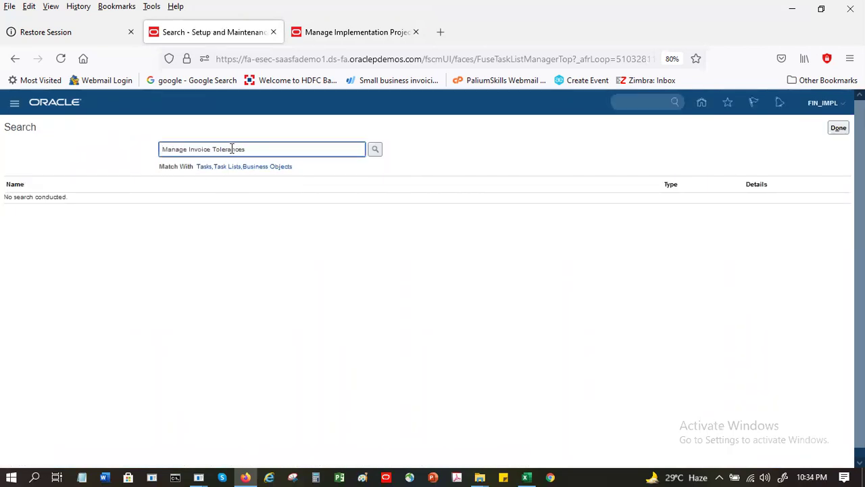
key("Return")
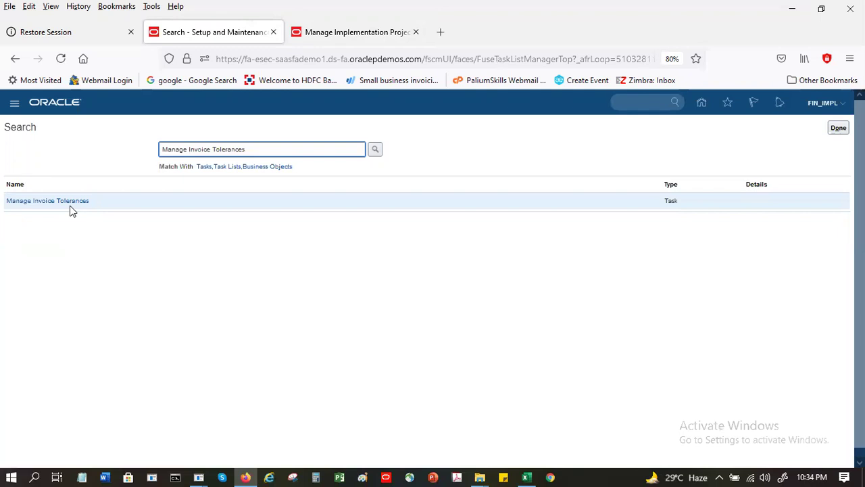
left_click(343, 38)
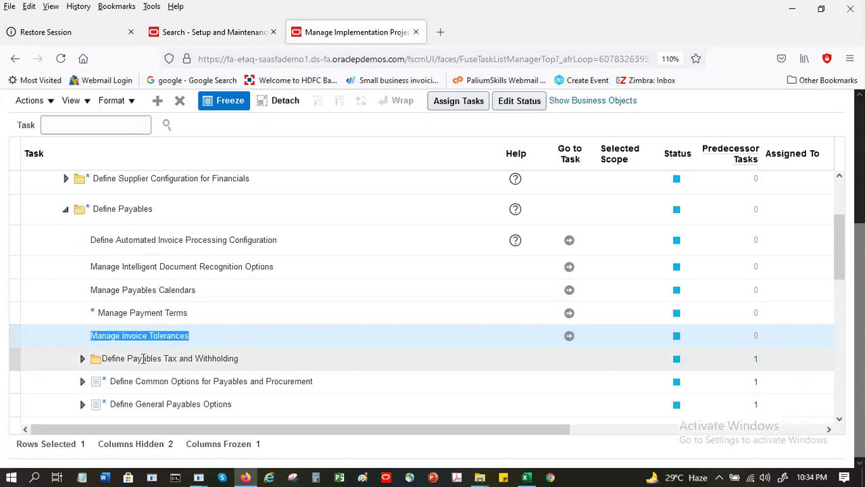
- Begin assigning Manage Invoice Tolerances by searching for a user by user ID and selecting them
left_click(263, 336)
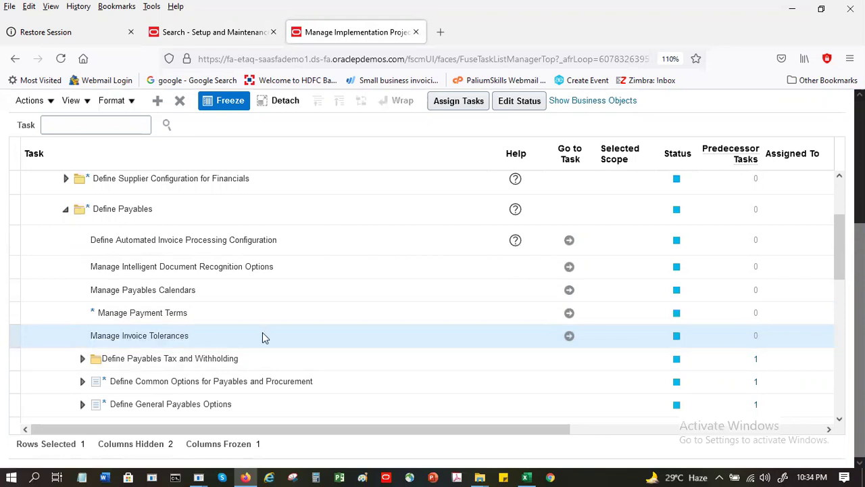
left_click(461, 100)
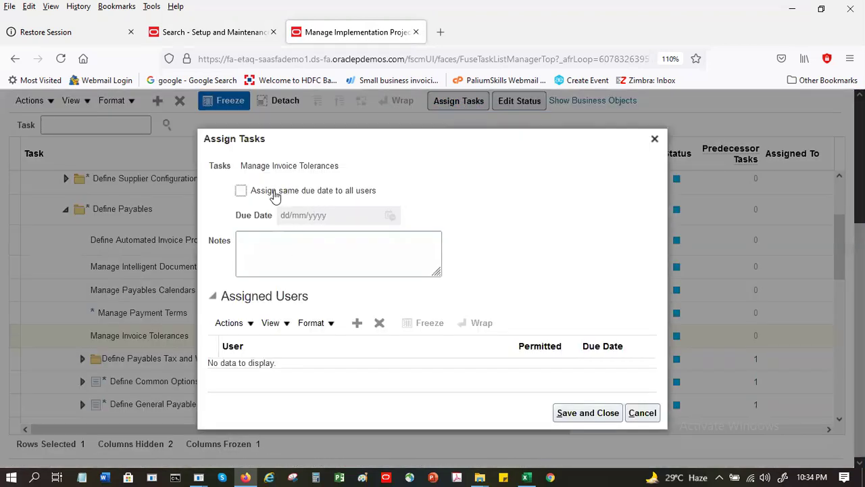
left_click(364, 327)
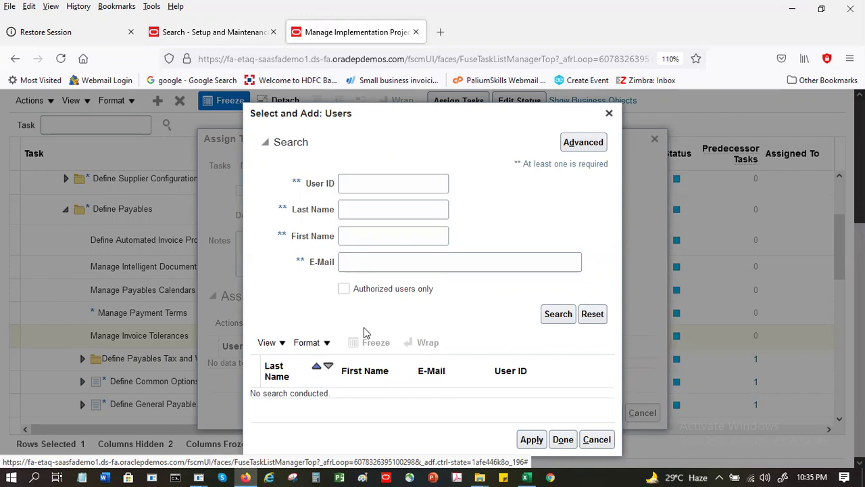
left_click(363, 180)
type("casey")
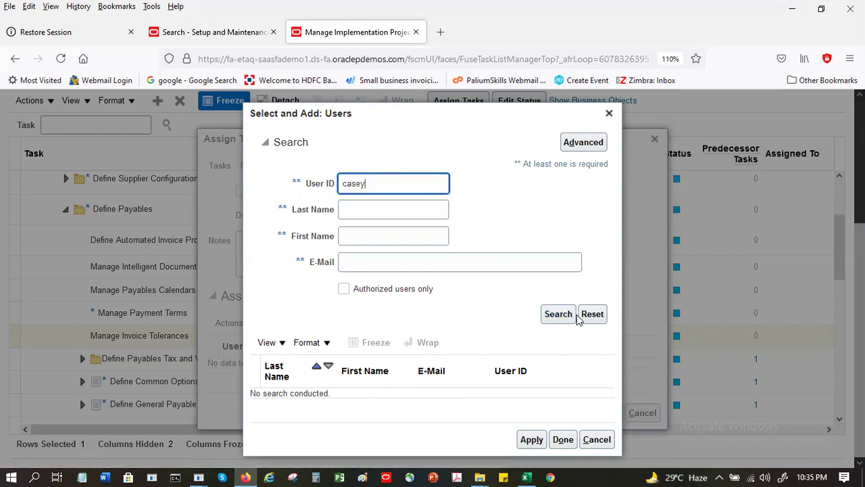
left_click(568, 316)
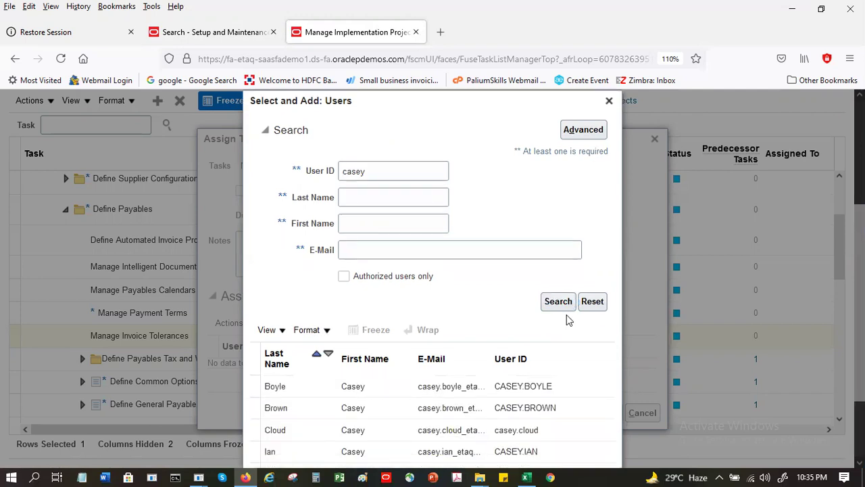
left_click(377, 406)
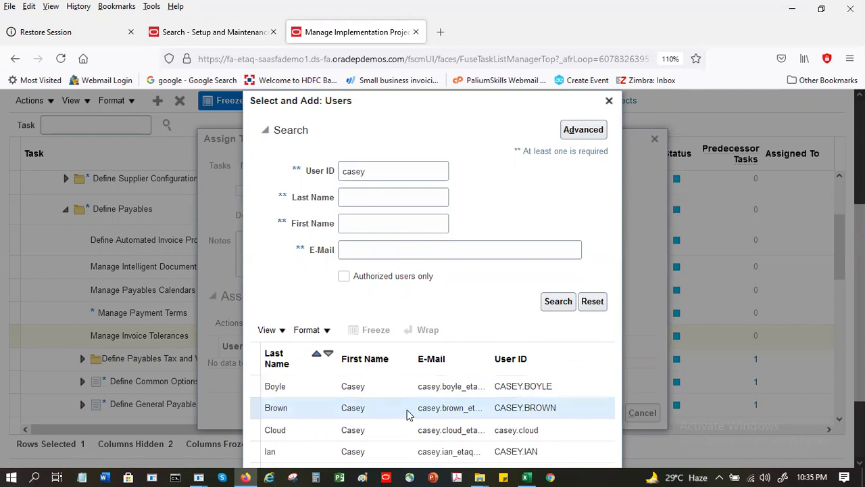
- Apply the chosen user, save the task assignment, and reselect the Manage Invoice Tolerances row
scroll(860, 304, "down", 3)
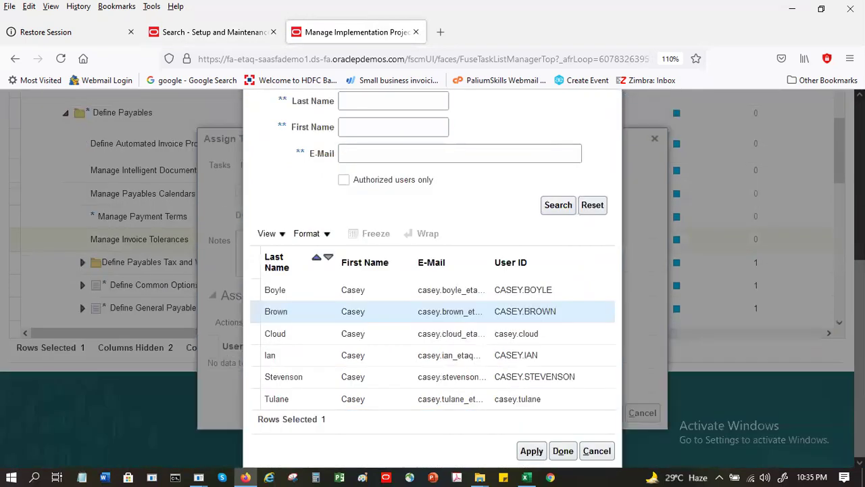
left_click(541, 453)
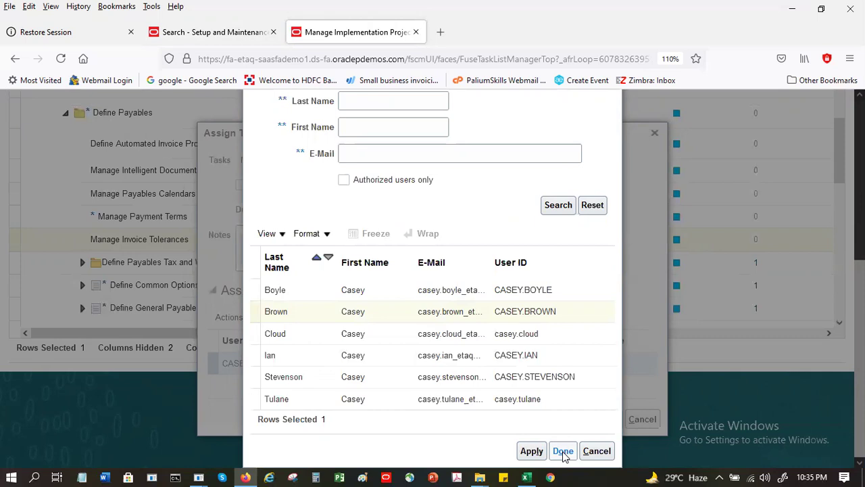
left_click(563, 451)
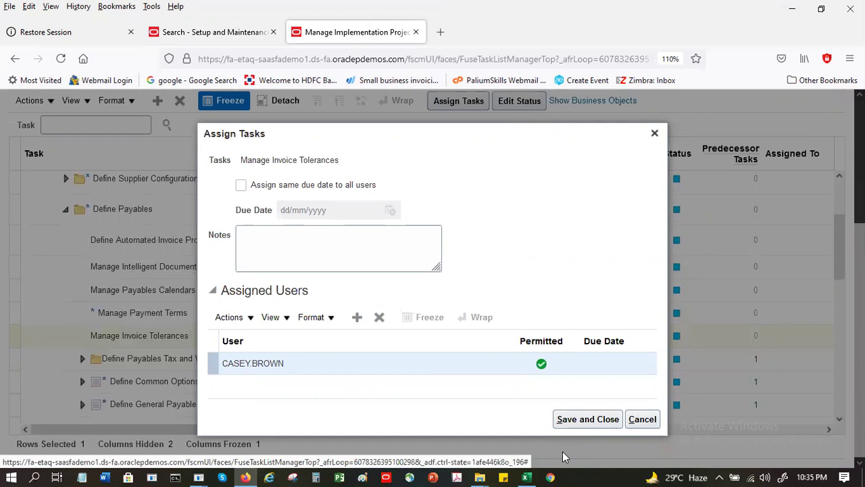
left_click(568, 420)
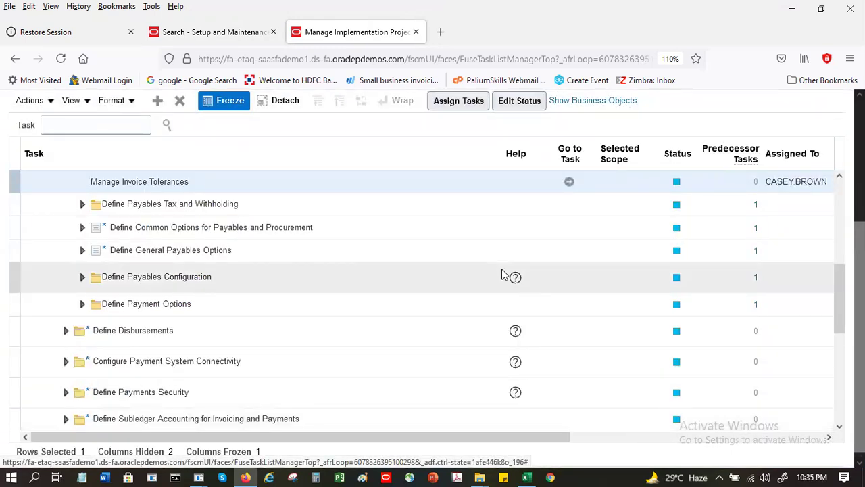
left_click_drag(839, 294, 839, 274)
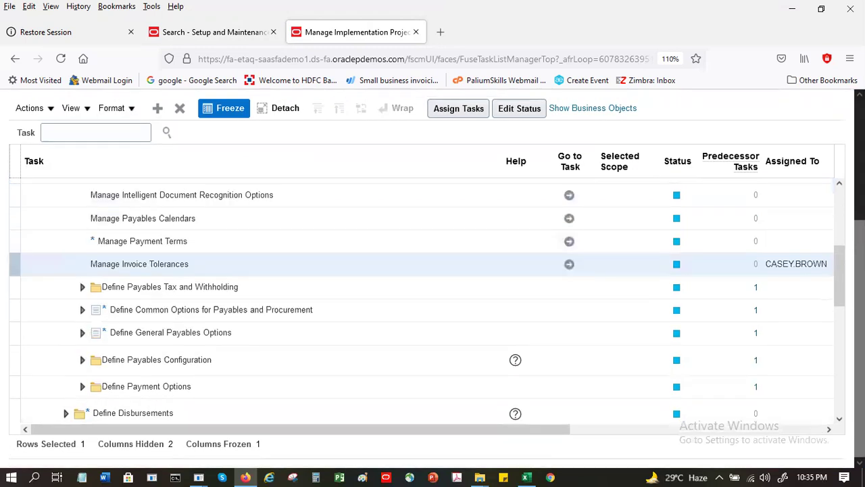
left_click(839, 183)
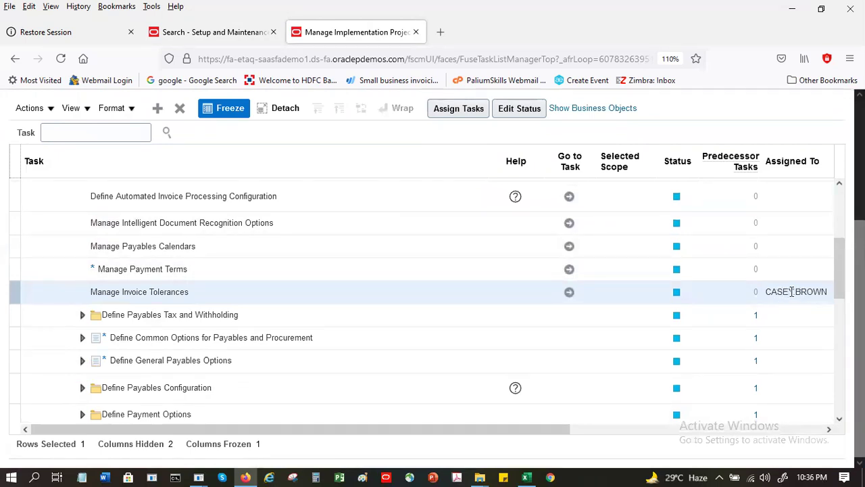
triple_click(780, 292)
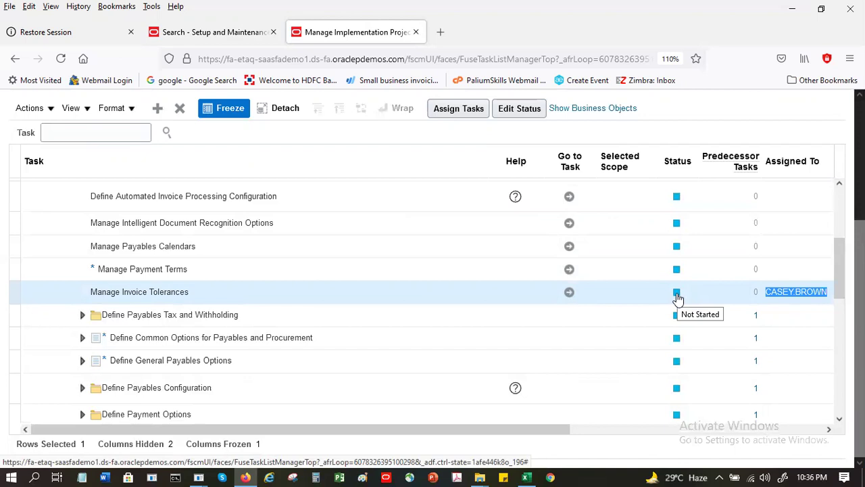
- Change the Manage Invoice Tolerances status to In Progress and save it
left_click(523, 118)
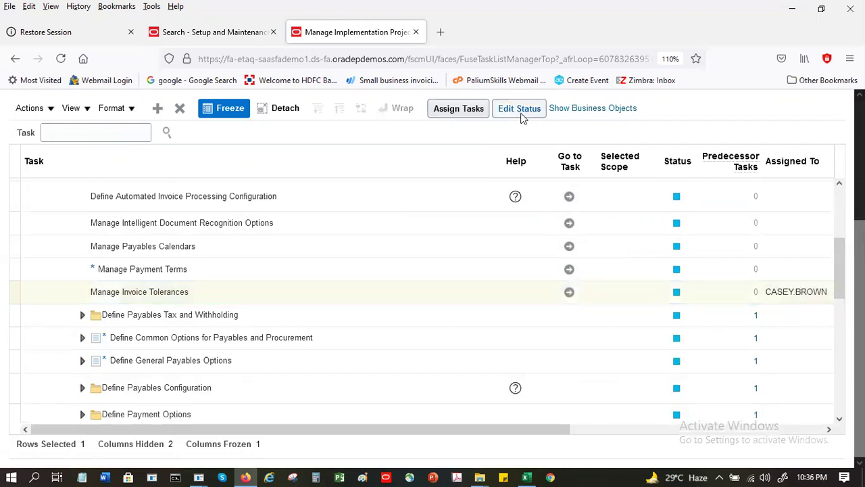
left_click(522, 110)
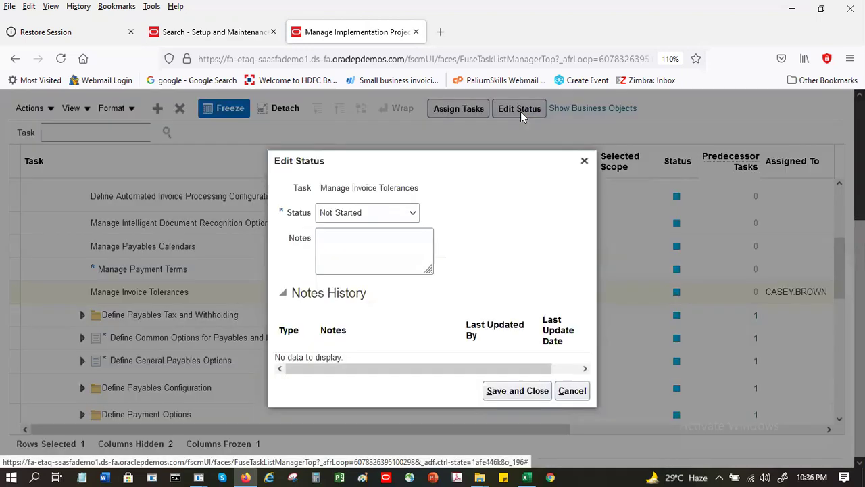
left_click(365, 213)
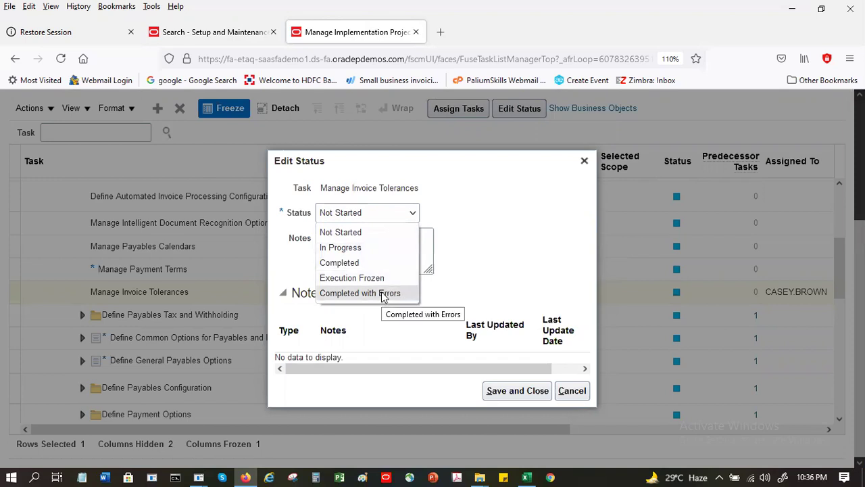
left_click(364, 248)
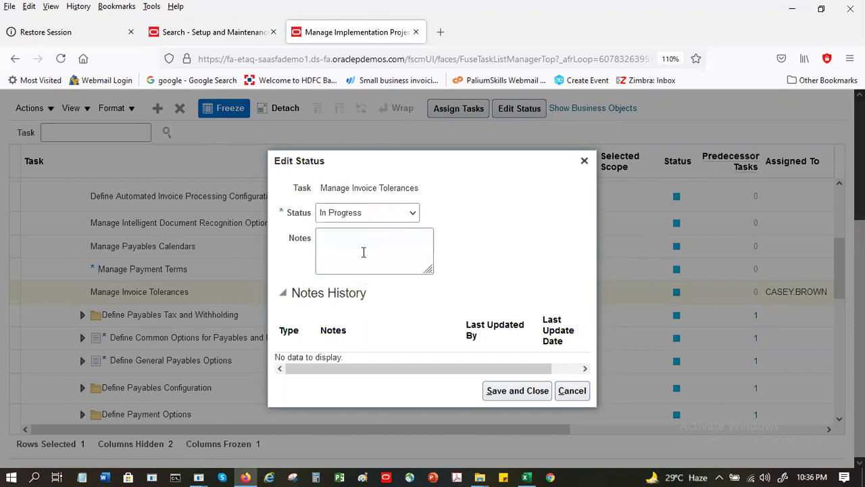
left_click(492, 390)
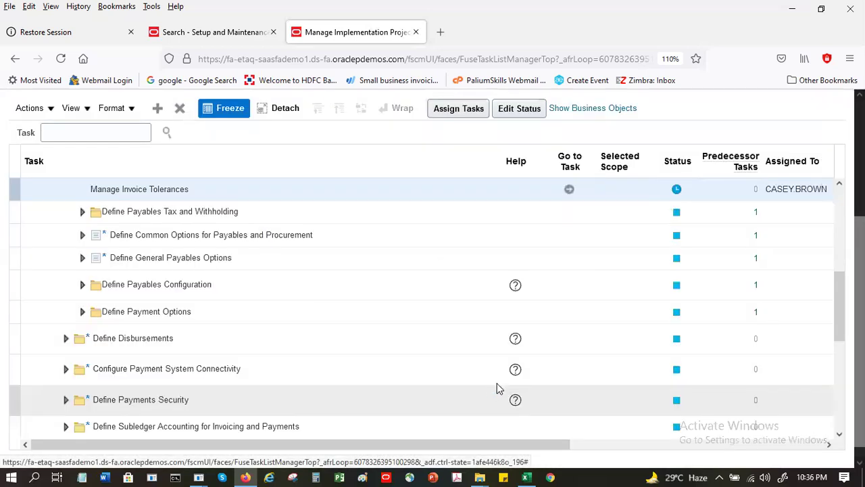
- Expand Define Supplier Configuration for Financials to list tasks like Manage Supplier Type Lookup
left_click(840, 323)
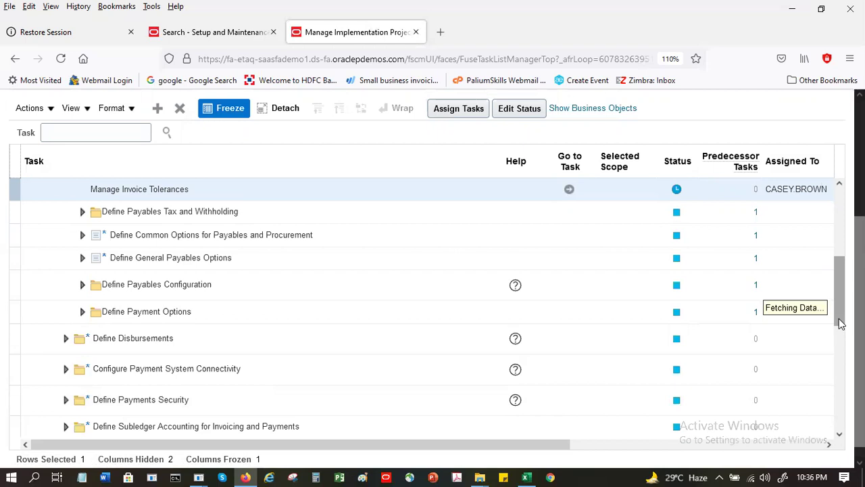
left_click_drag(841, 323, 843, 267)
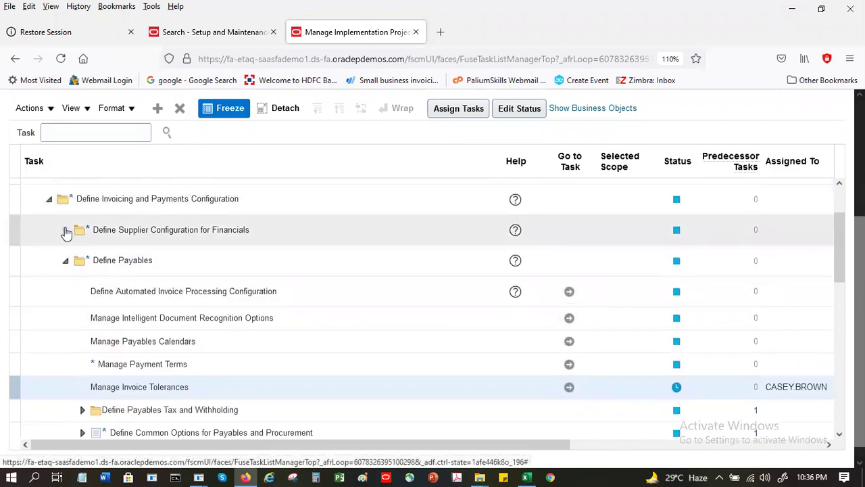
left_click(66, 230)
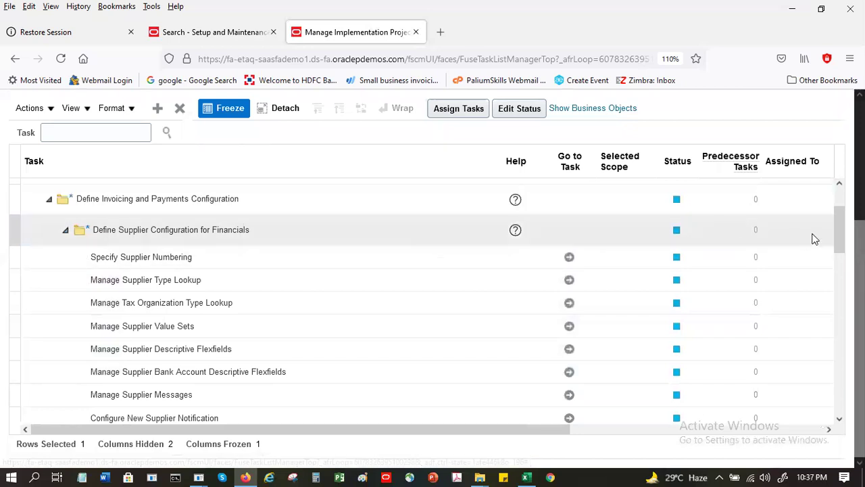
- Scroll the task list down to review the Define Payables tasks, including Manage Invoice Tolerances
left_click_drag(838, 231, 840, 240)
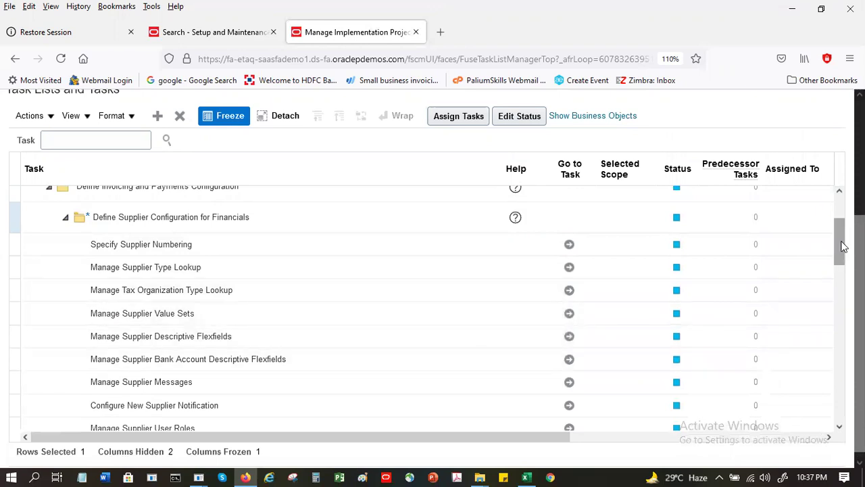
scroll(839, 242, "down", 1)
scroll(838, 257, "down", 1)
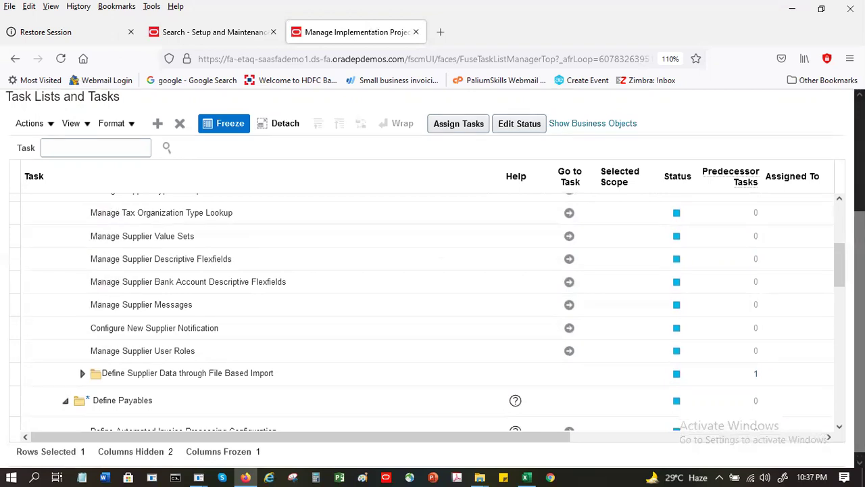
scroll(839, 267, "down", 2)
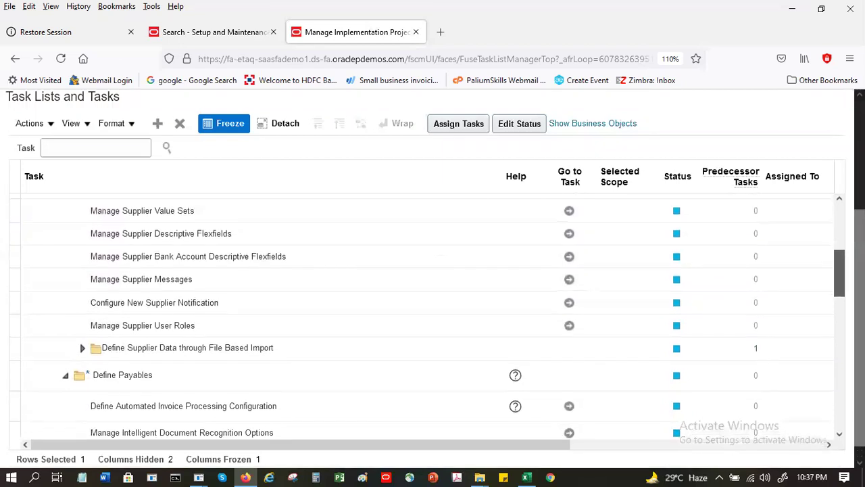
left_click_drag(840, 281, 840, 302)
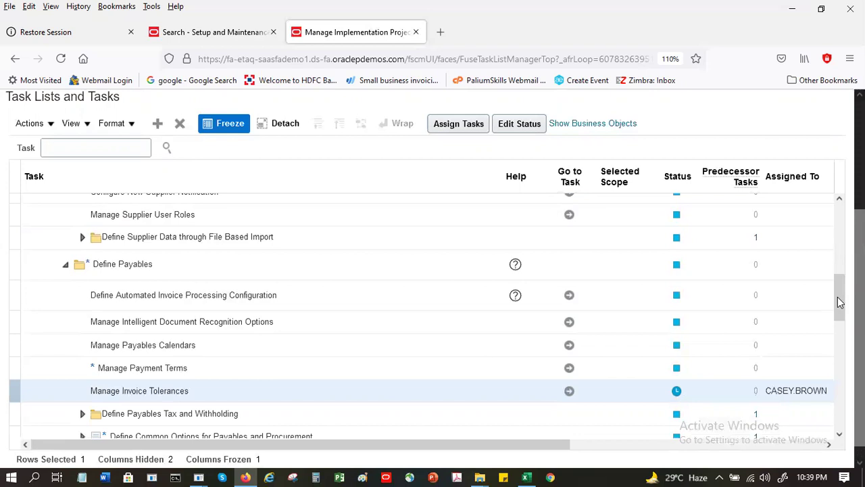
- Scroll the task list back up and select the Specify Supplier Numbering task
left_click_drag(838, 302, 839, 271)
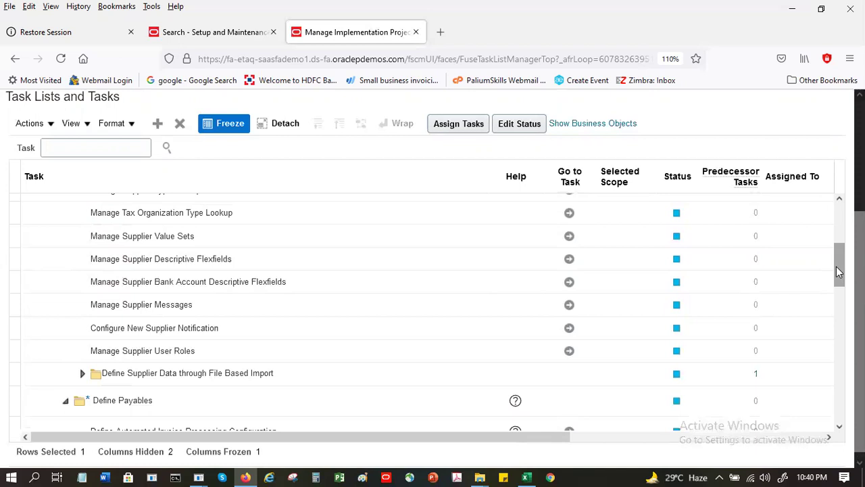
left_click_drag(838, 271, 835, 238)
left_click(295, 304)
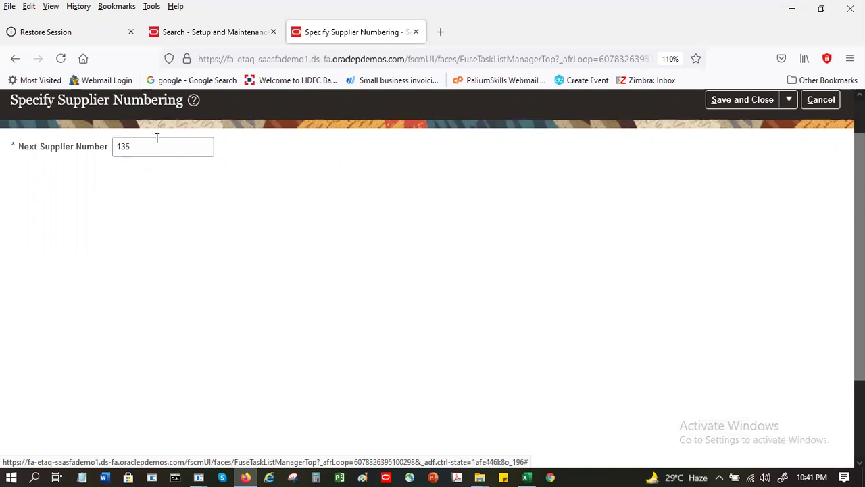
- Cancel out of Specify Supplier Numbering, leaving Next Supplier Number at 135
left_click(825, 101)
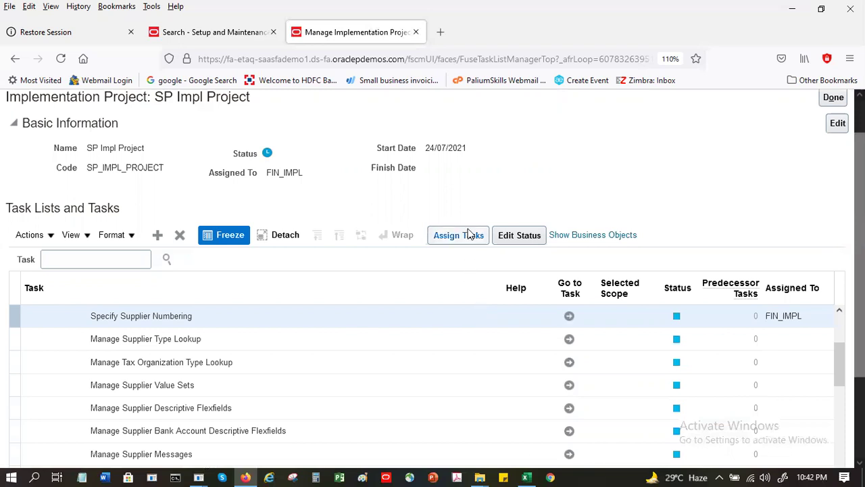
- Open the Edit Status dialog for the Specify Supplier Numbering task
left_click(518, 238)
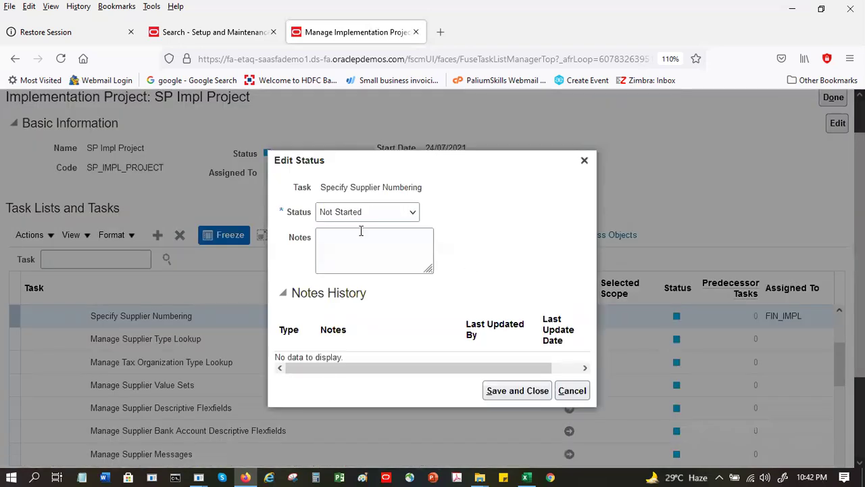
- Set the Specify Supplier Numbering task status to Completed and save
left_click(363, 212)
left_click(392, 261)
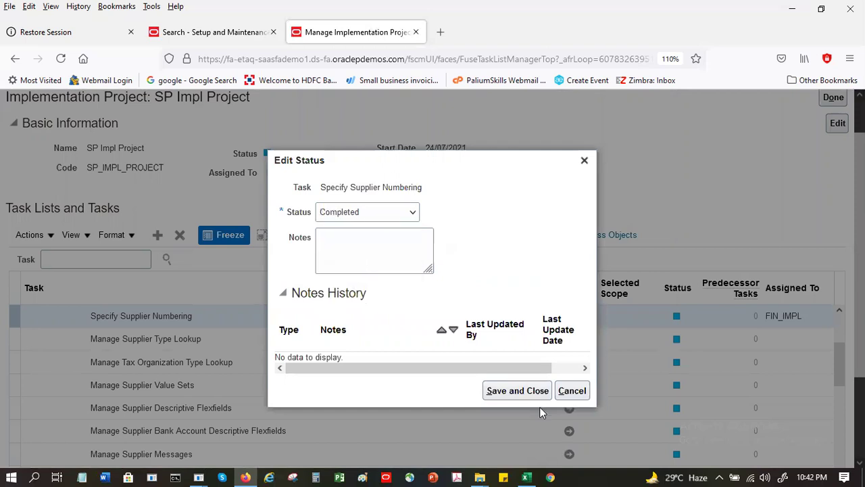
left_click(534, 396)
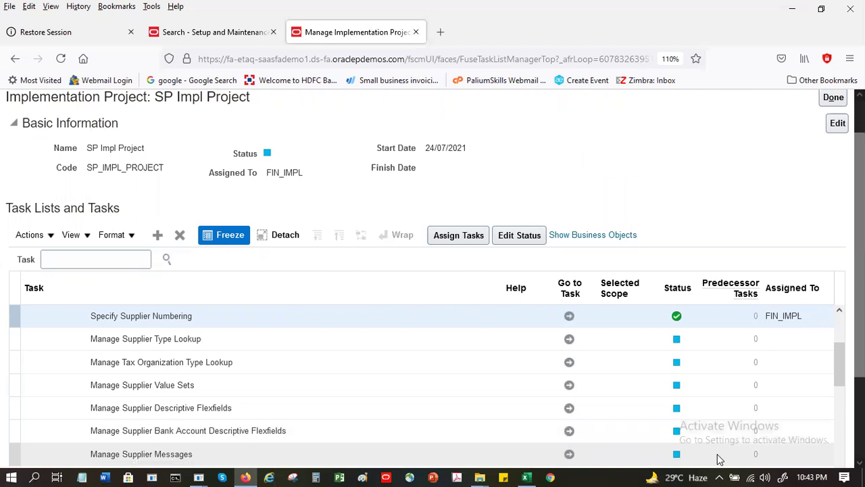
left_click(262, 343)
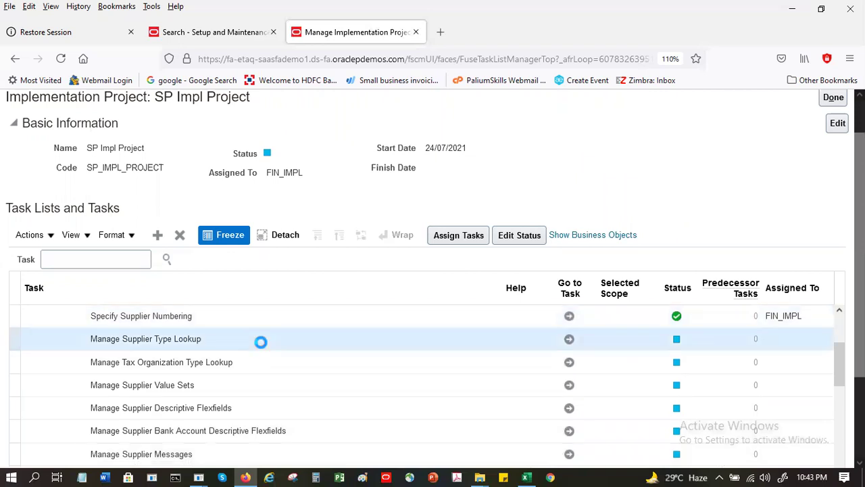
left_click(446, 237)
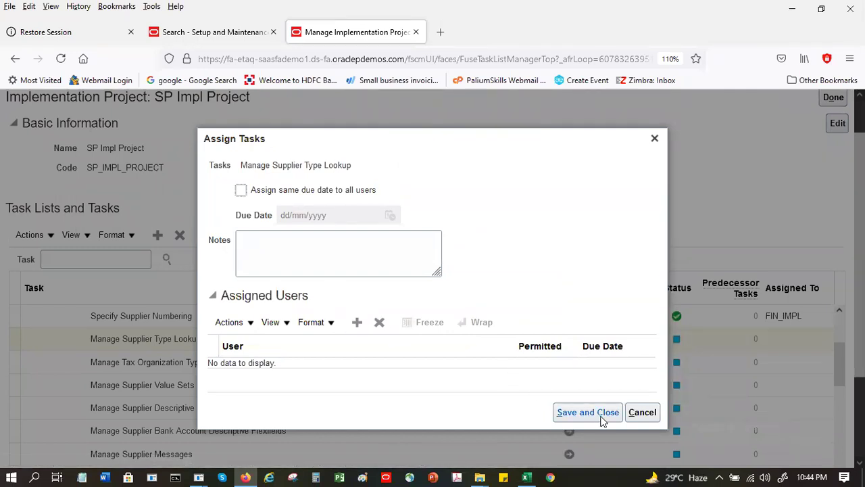
left_click(634, 417)
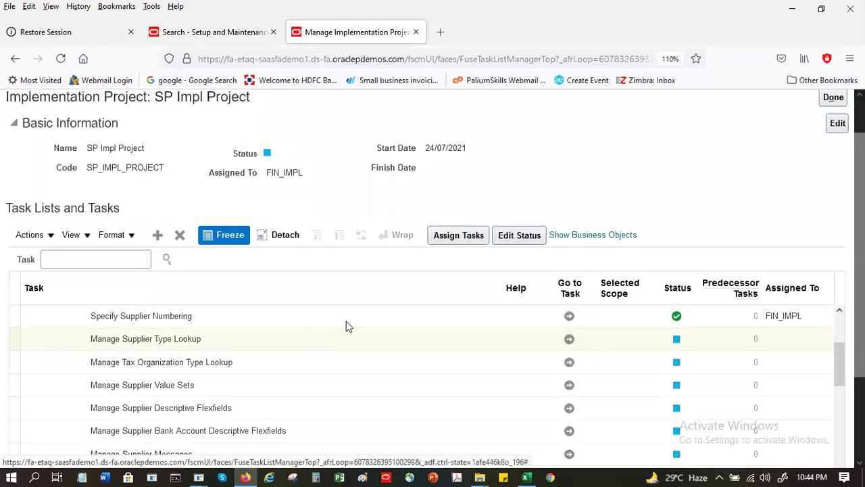
- Open Manage Supplier Type Lookup and select the POZ_VENDOR_TYPE lookup type
left_click(569, 339)
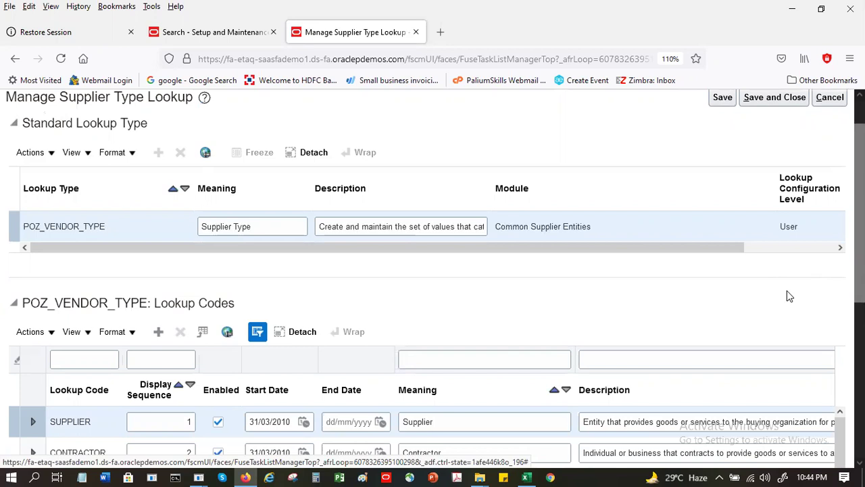
left_click(818, 248)
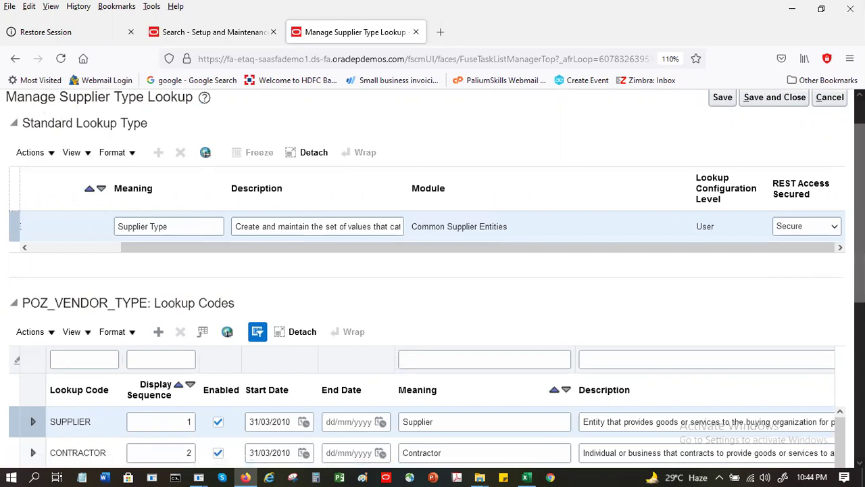
scroll(433, 277, "down", 1)
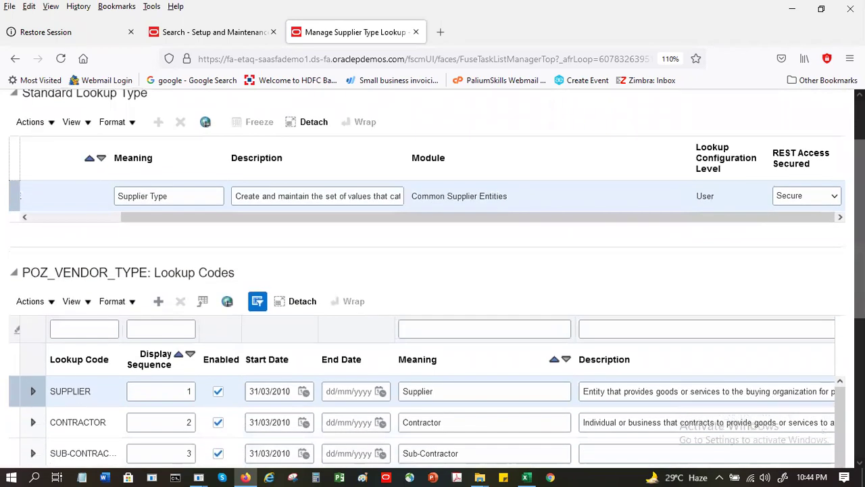
left_click(51, 219)
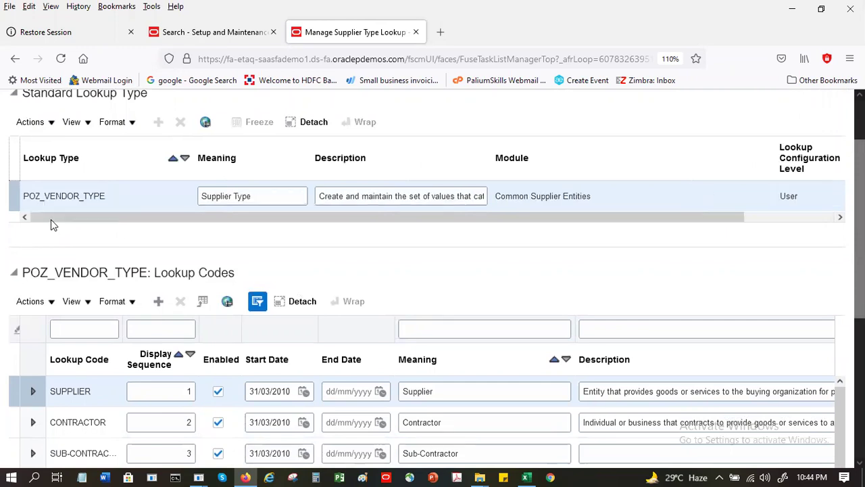
double_click(66, 196)
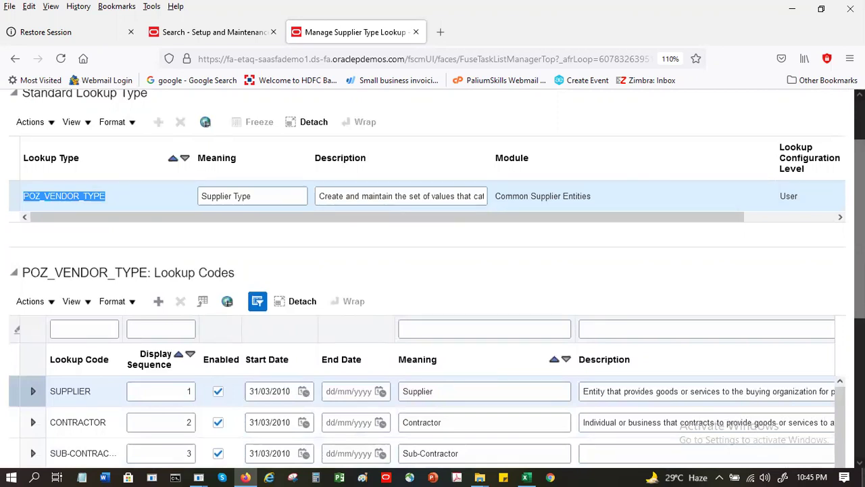
left_click(783, 217)
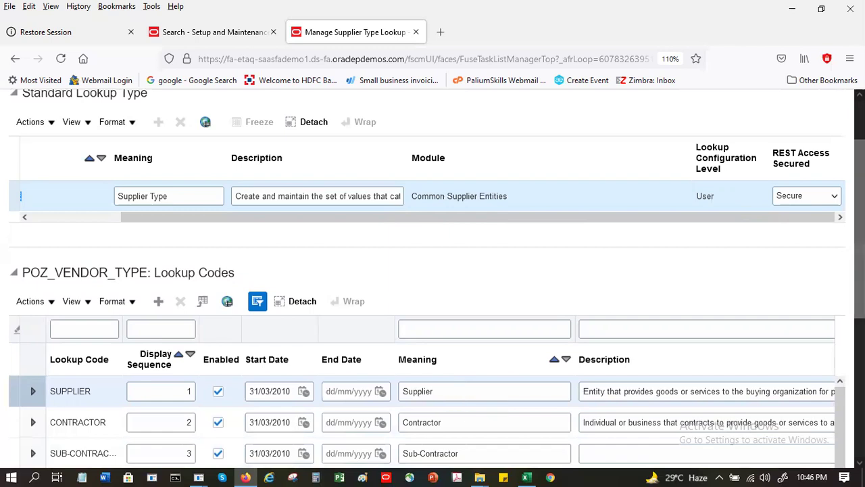
scroll(433, 279, "down", 2)
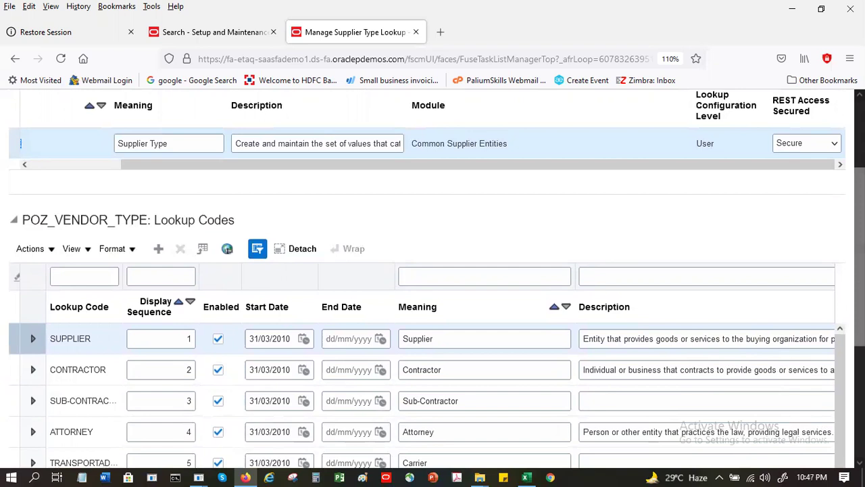
scroll(100, 158, "up", 3)
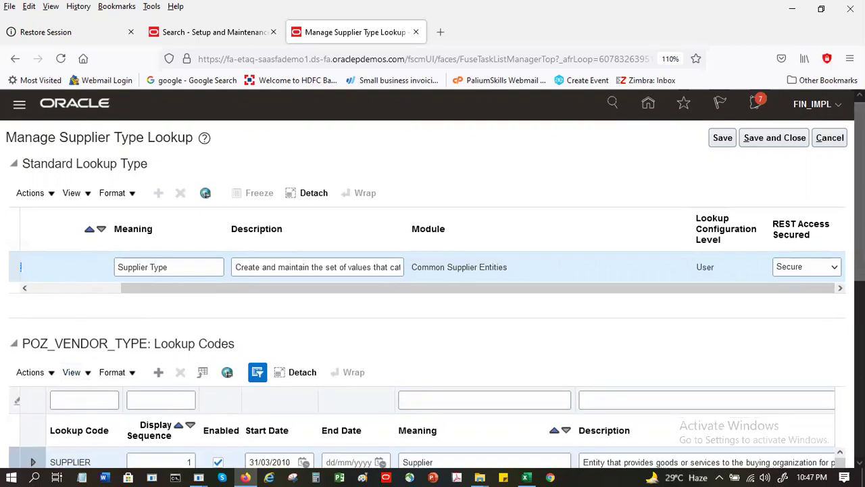
scroll(217, 341, "down", 3)
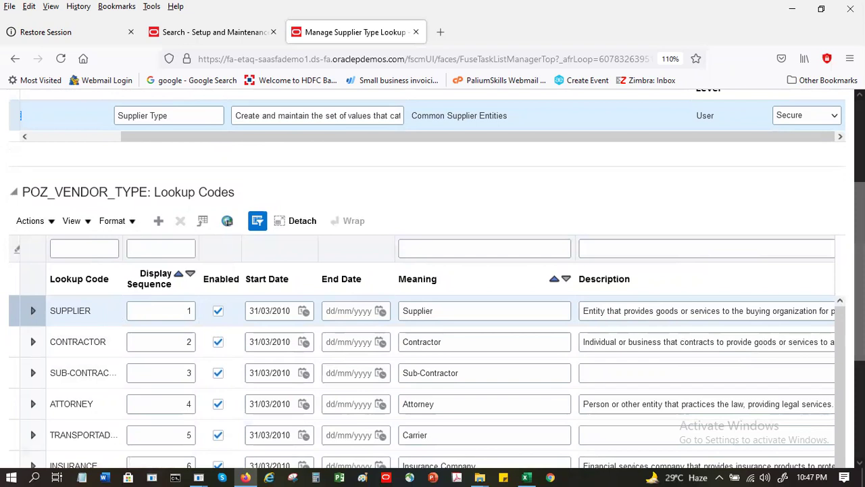
scroll(433, 283, "up", 3)
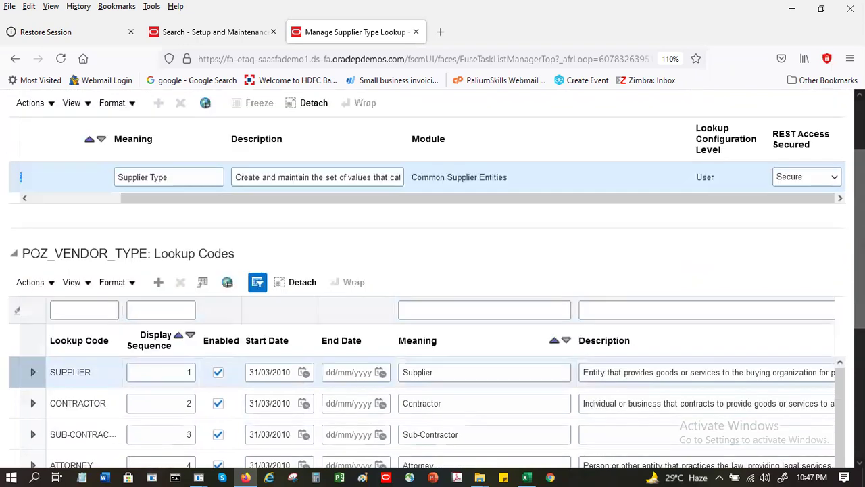
scroll(432, 277, "down", 1)
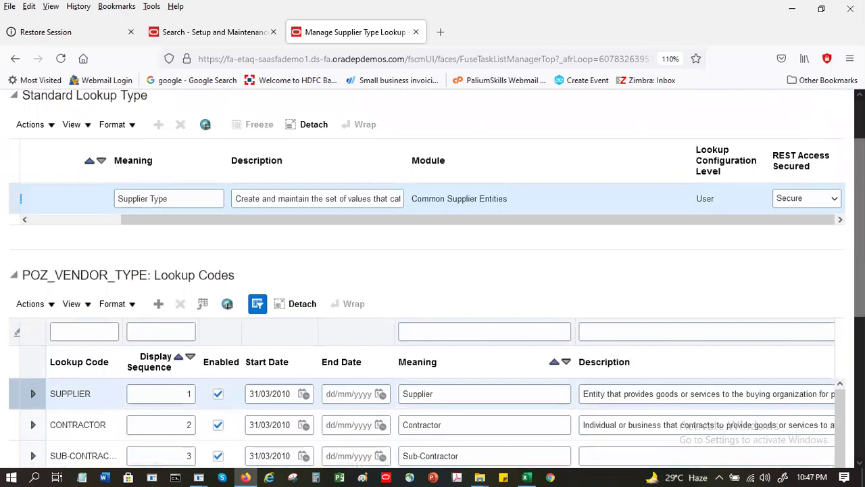
scroll(432, 277, "down", 5)
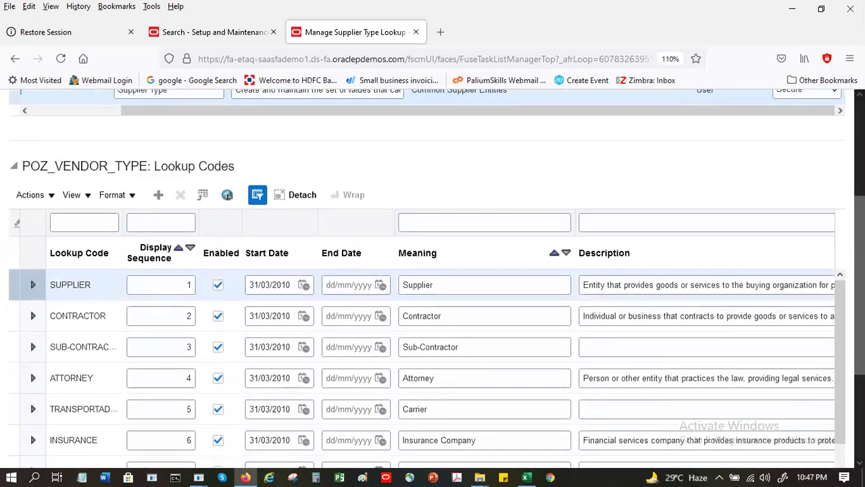
scroll(433, 277, "down", 3)
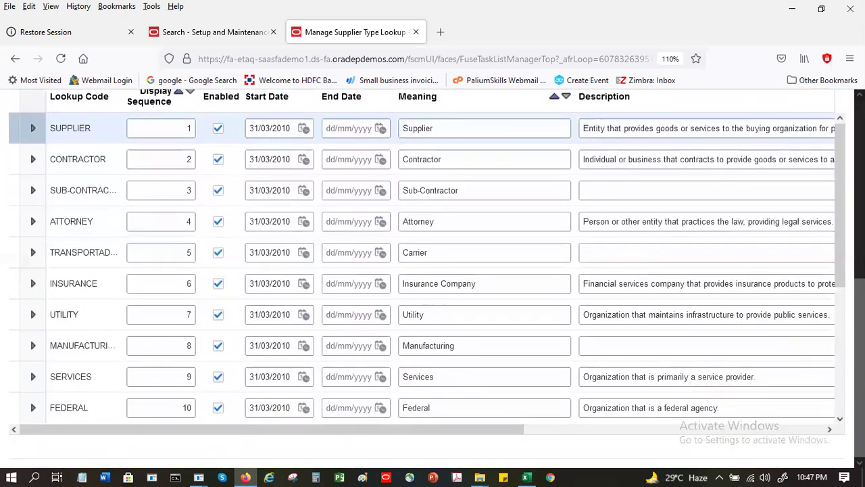
scroll(432, 277, "up", 8)
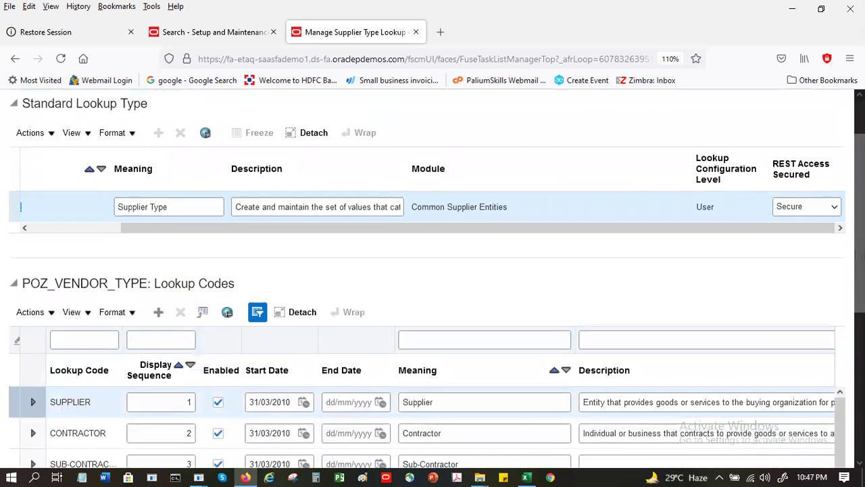
scroll(433, 277, "up", 2)
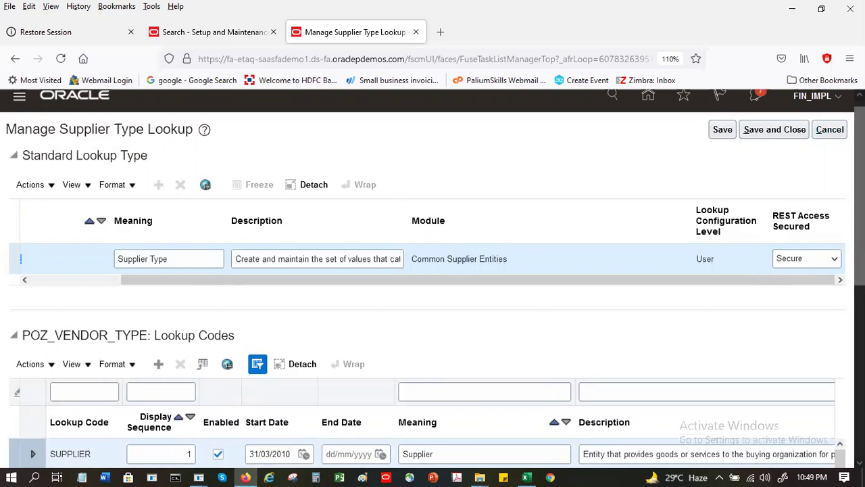
scroll(433, 277, "down", 1)
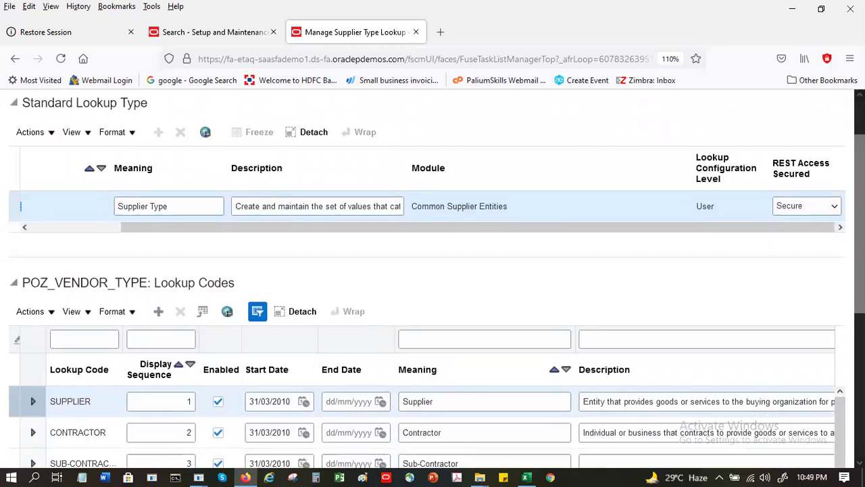
scroll(432, 279, "down", 2)
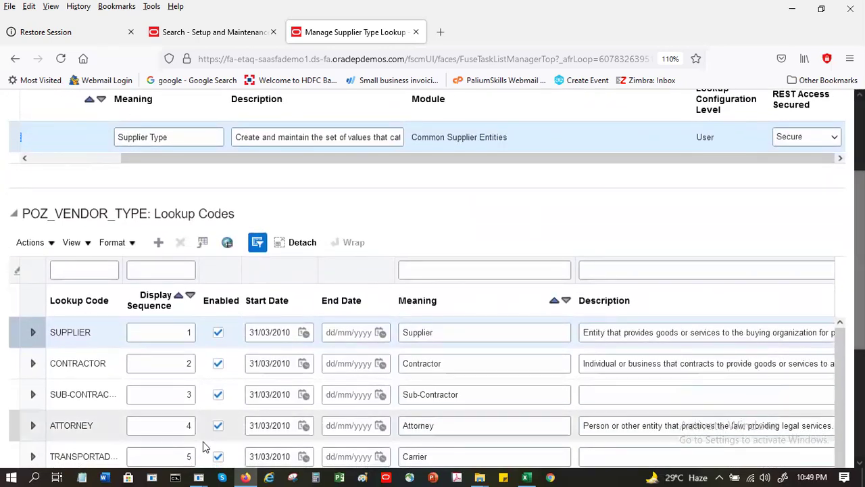
left_click(140, 332)
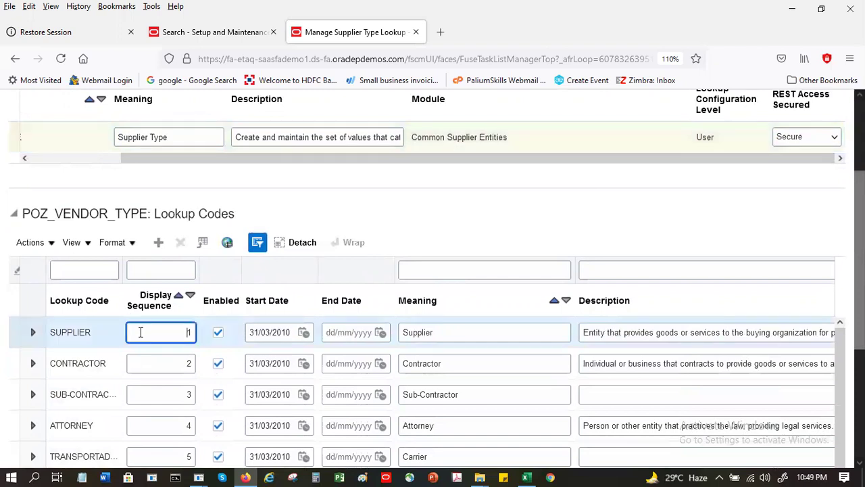
left_click(217, 333)
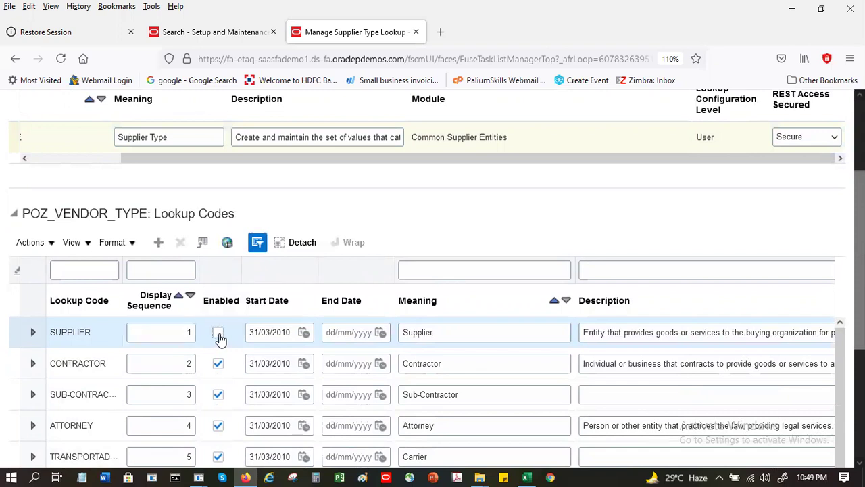
left_click(180, 242)
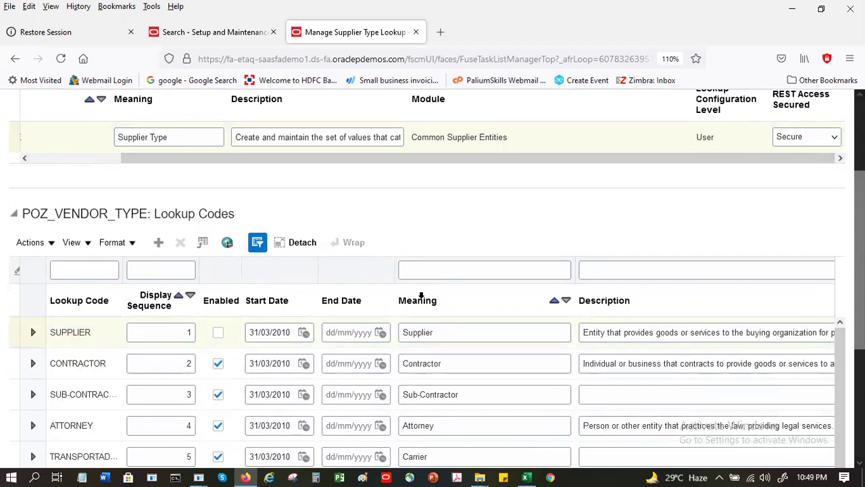
scroll(432, 270, "up", 3)
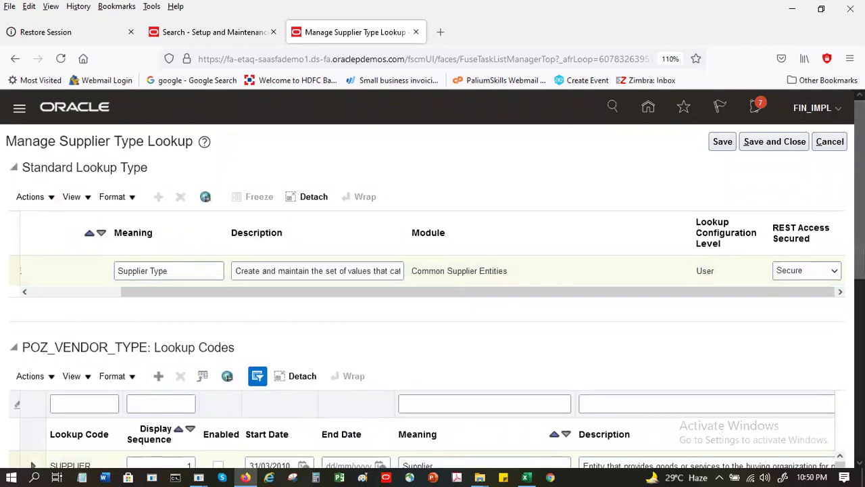
scroll(433, 278, "down", 3)
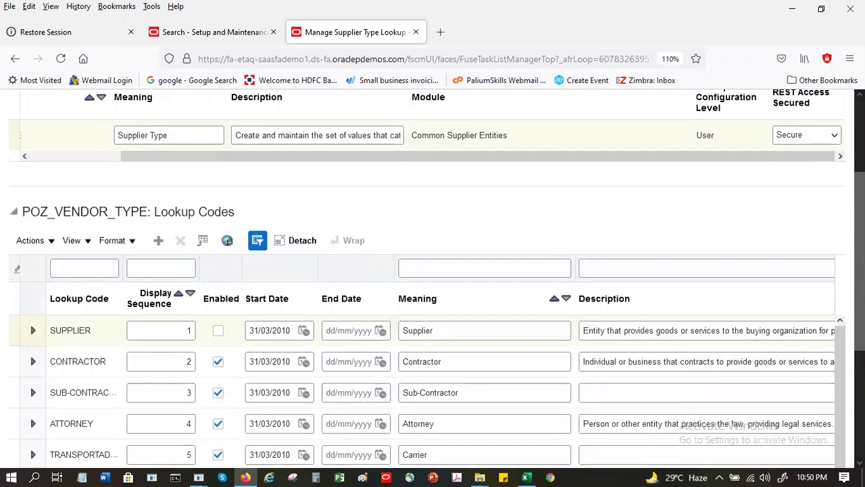
left_click(218, 331)
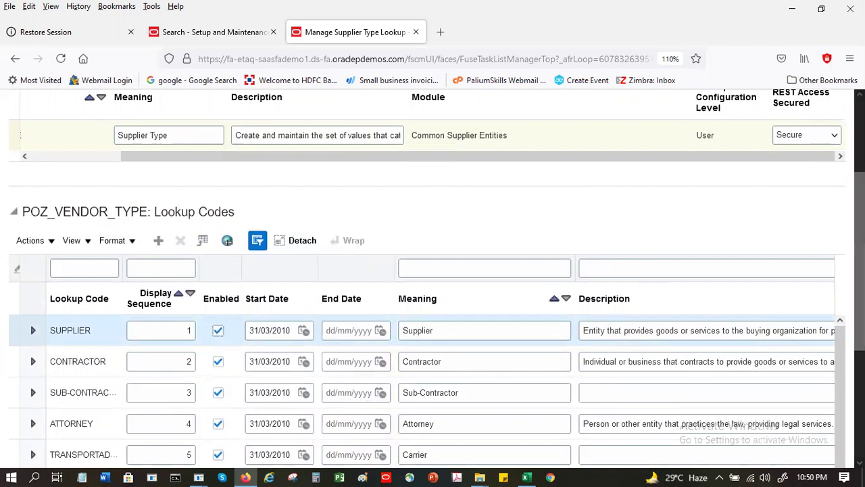
- Scroll through the POZ_VENDOR_TYPE codes and bring the empty Tag column into view
scroll(433, 277, "down", 3)
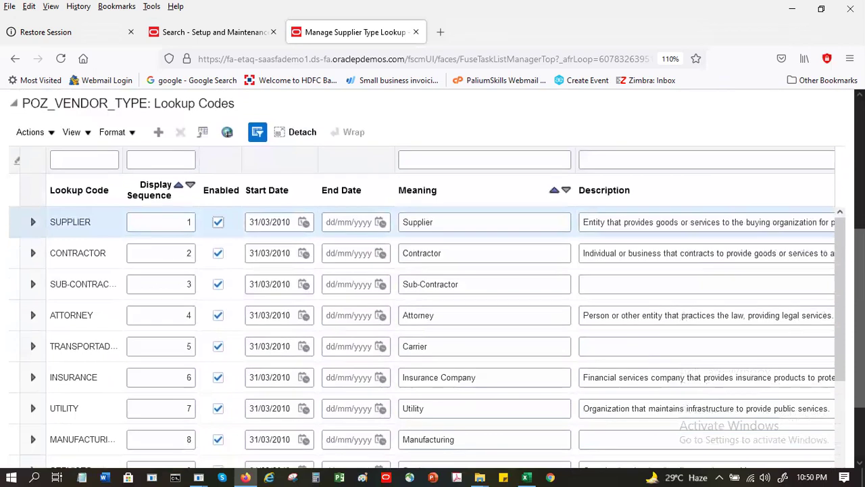
scroll(432, 277, "down", 1)
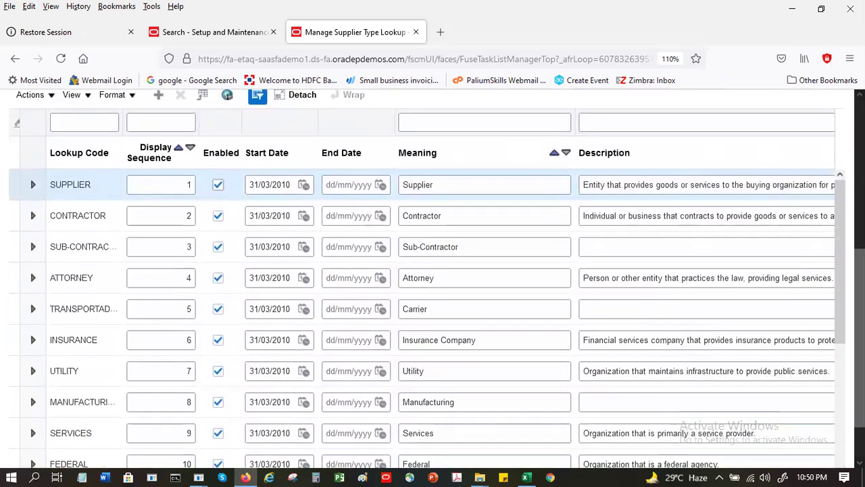
scroll(432, 277, "down", 2)
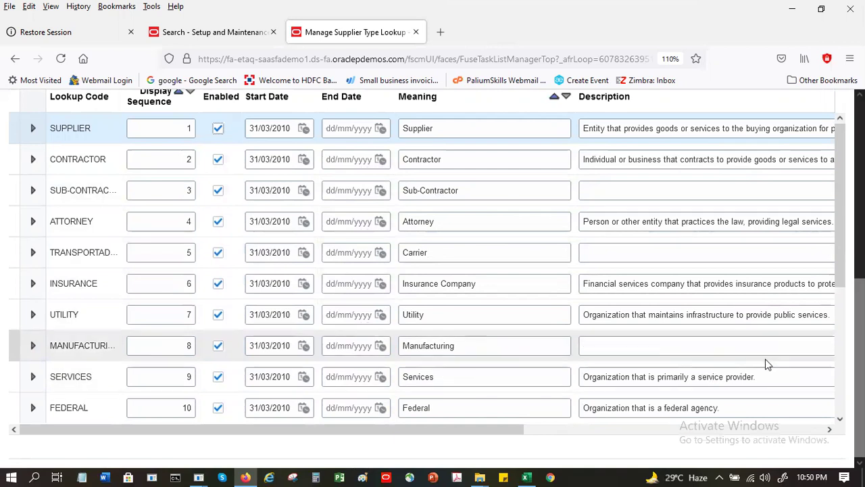
scroll(423, 267, "down", 3)
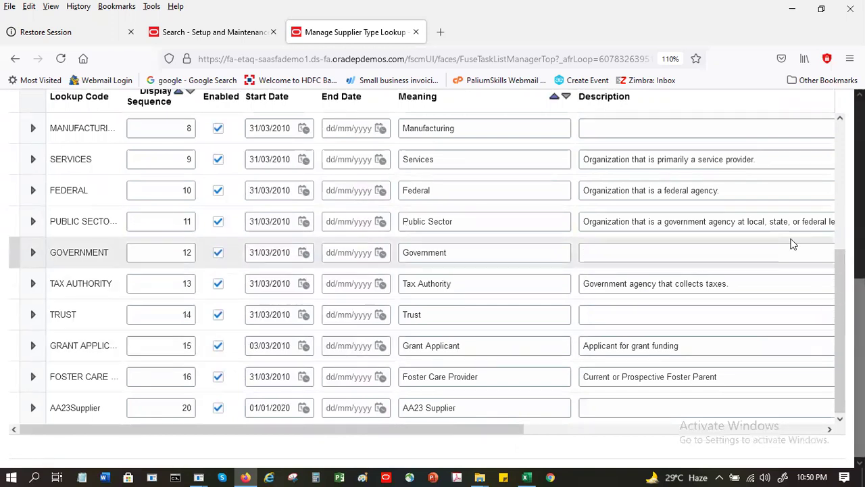
left_click(640, 430)
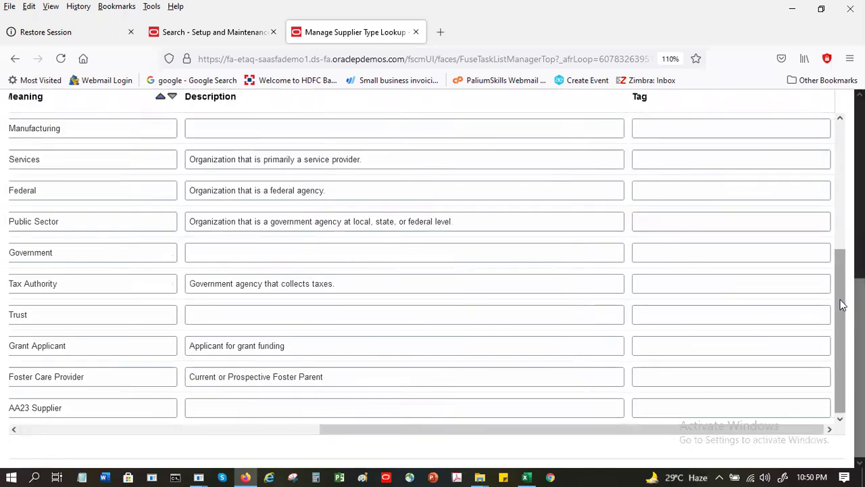
left_click(840, 182)
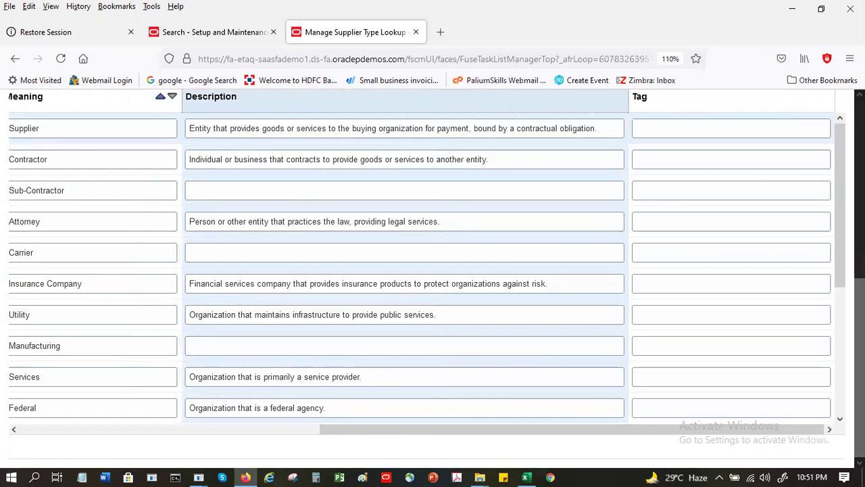
- Enter Tag +US for Supplier, -US for Contractor and US,UK,NL for Sub-Contractor
scroll(705, 335, "up", 3)
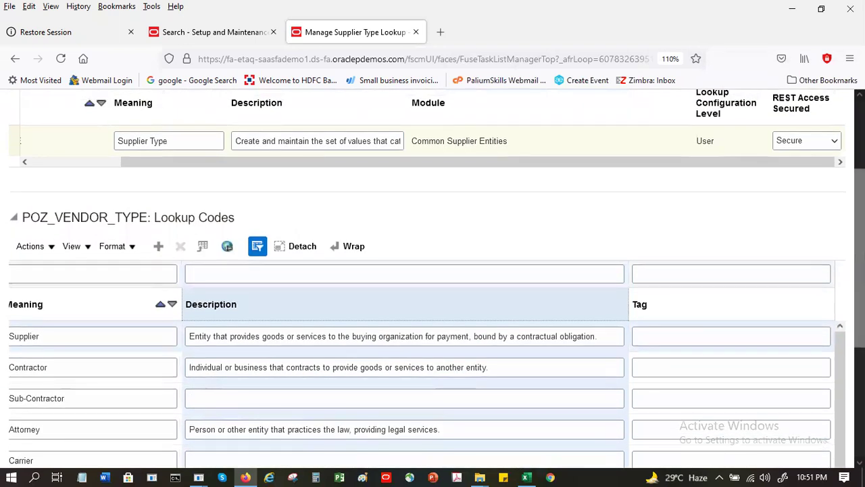
left_click(705, 334)
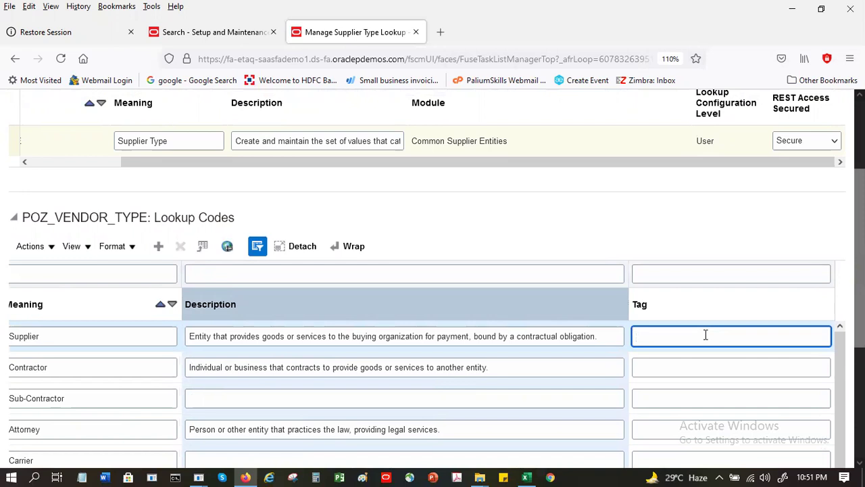
type("=")
key("BackSpace")
type("+US")
left_click(695, 365)
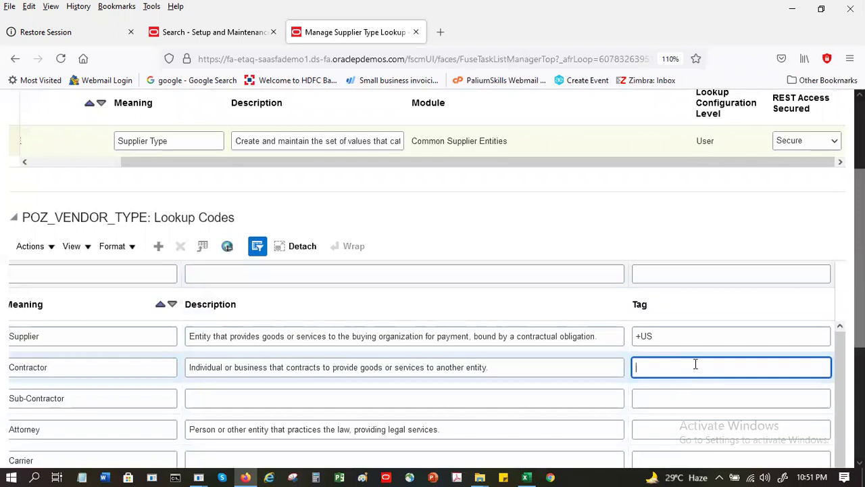
type("-")
type("/u")
key("BackSpace")
key("BackSpace")
type("U")
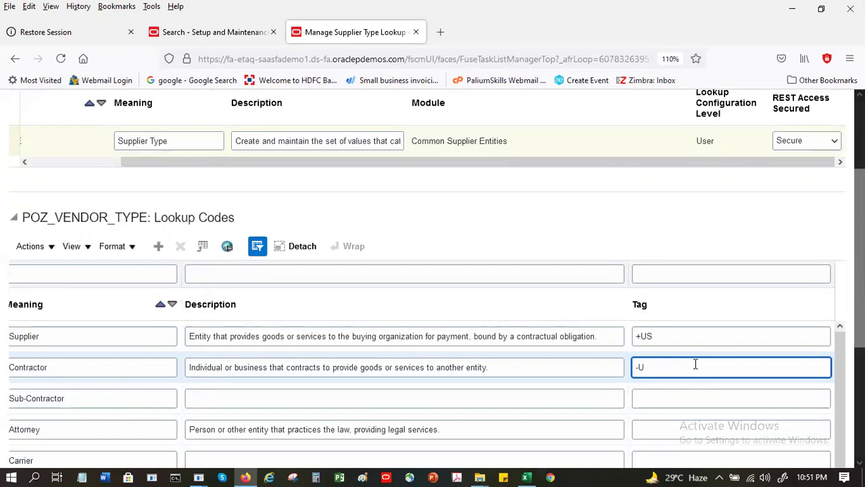
type("S")
left_click(671, 397)
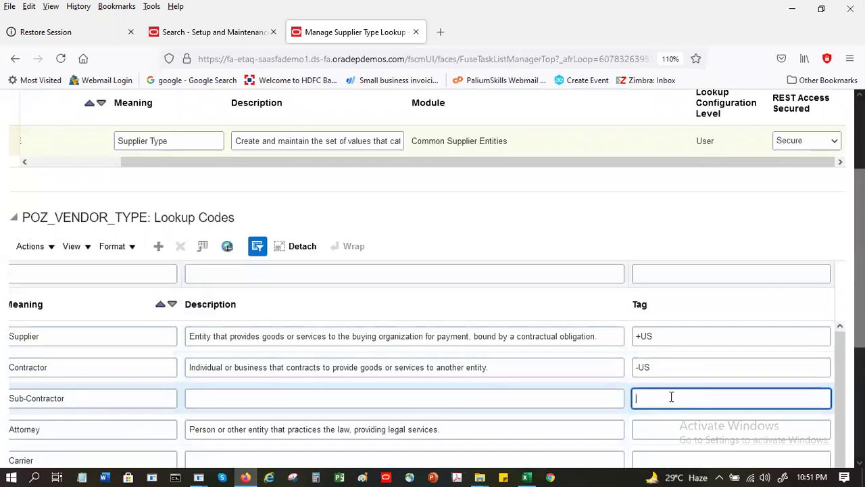
type("US,UK,NL")
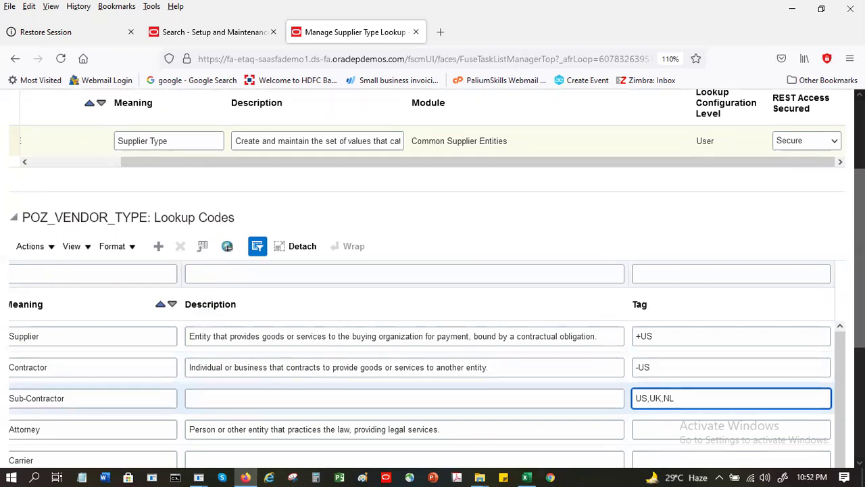
scroll(433, 277, "down", 2)
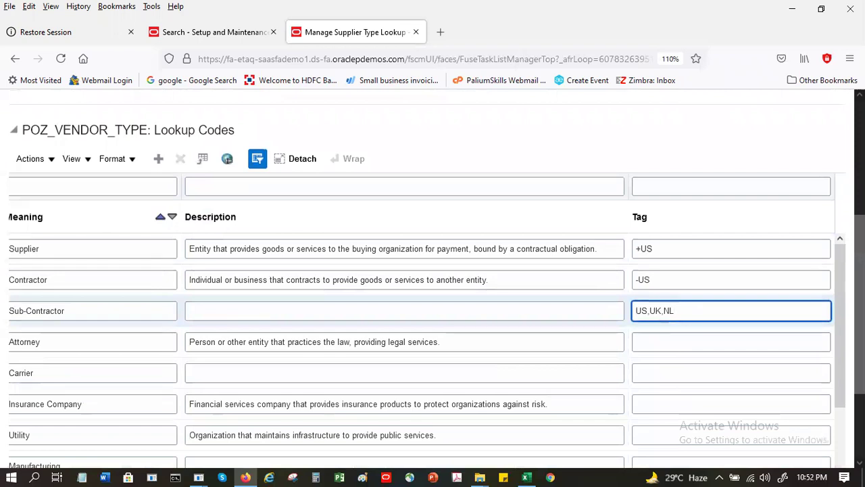
scroll(432, 284, "down", 1)
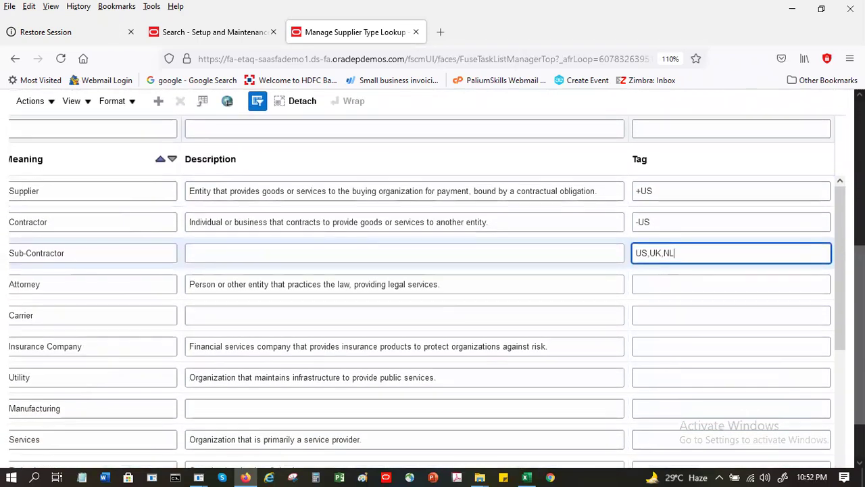
scroll(432, 277, "down", 1)
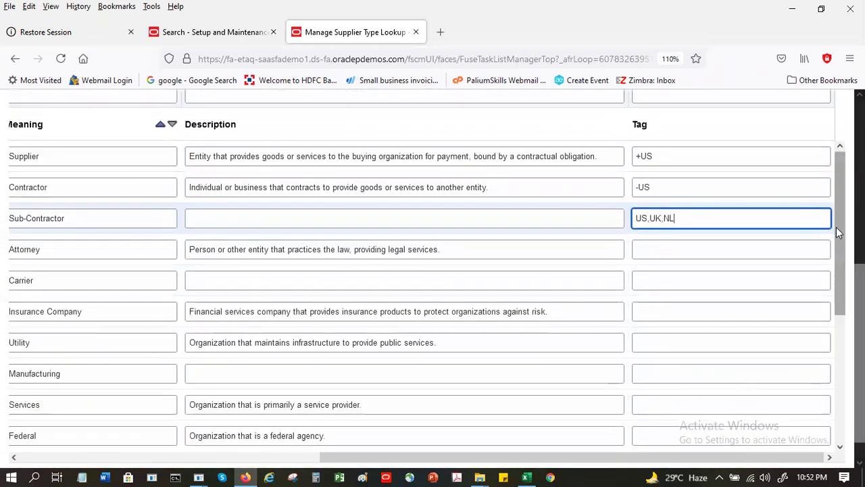
left_click_drag(838, 232, 838, 346)
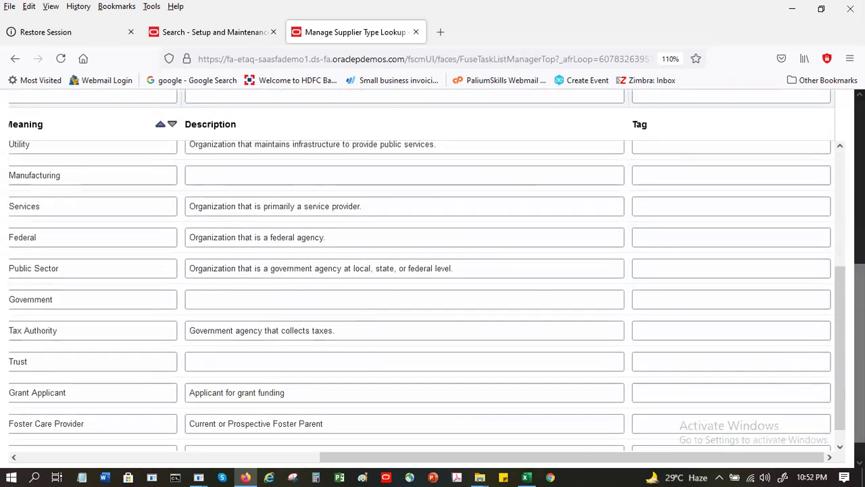
left_click(189, 458)
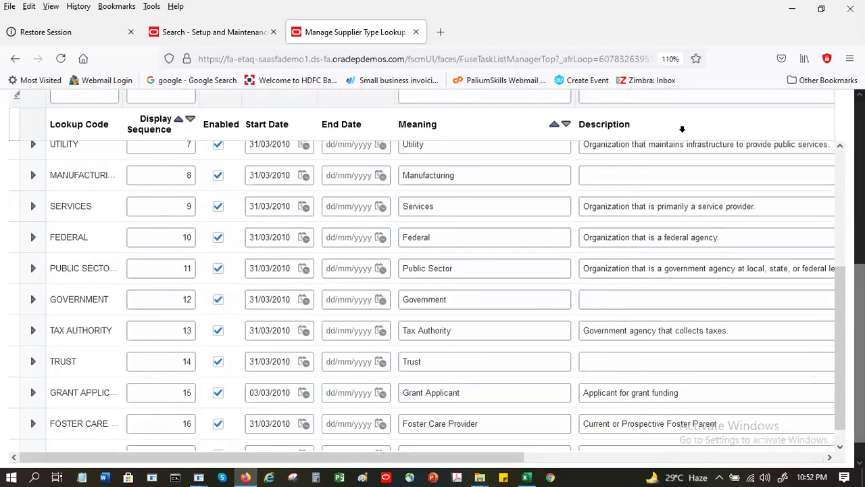
scroll(432, 270, "up", 5)
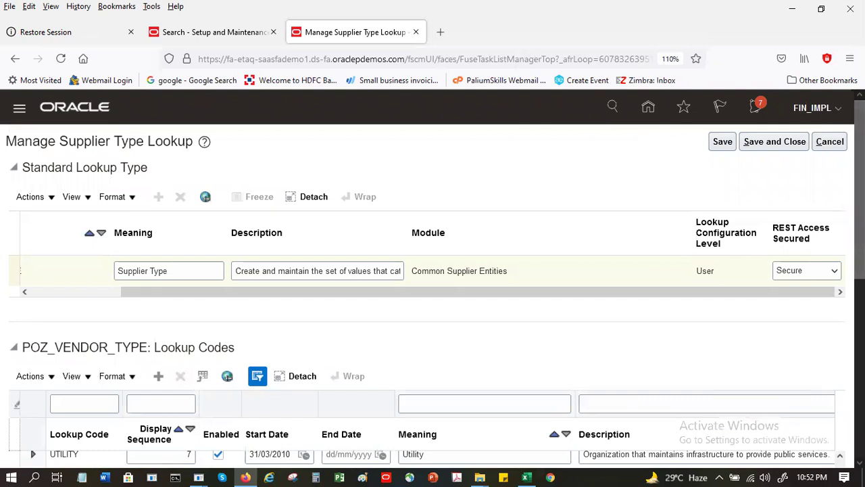
scroll(841, 351, "down", 2)
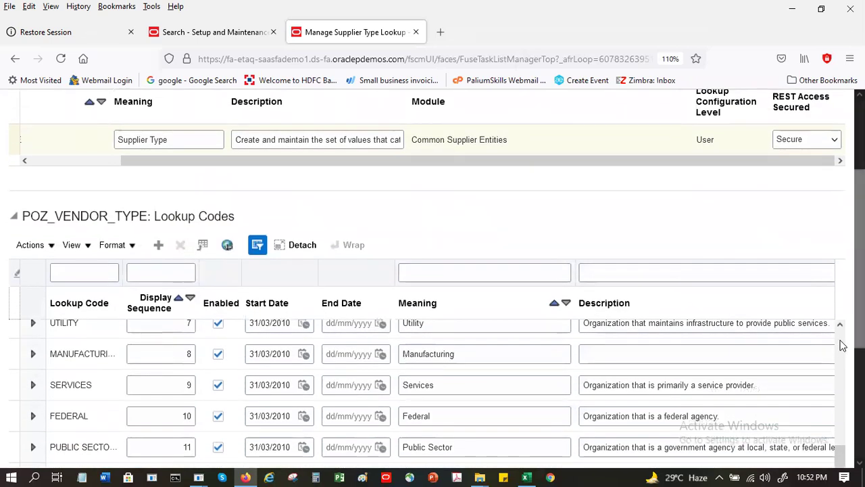
scroll(841, 341, "up", 3)
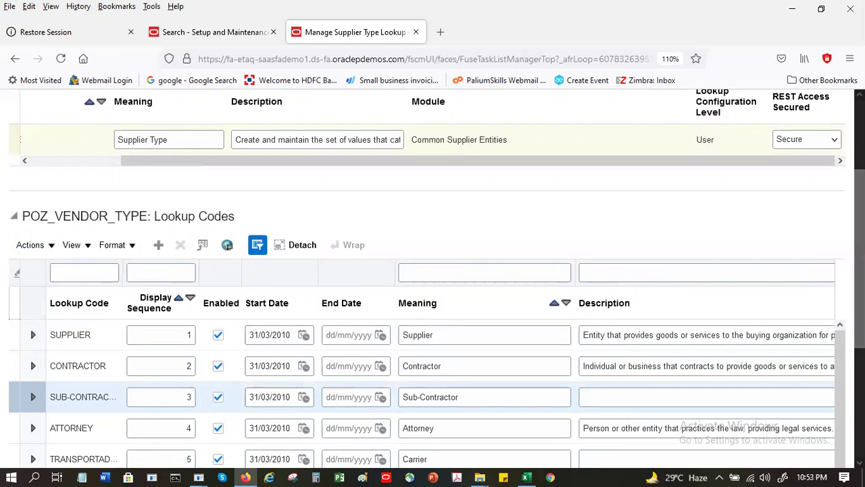
scroll(432, 304, "down", 2)
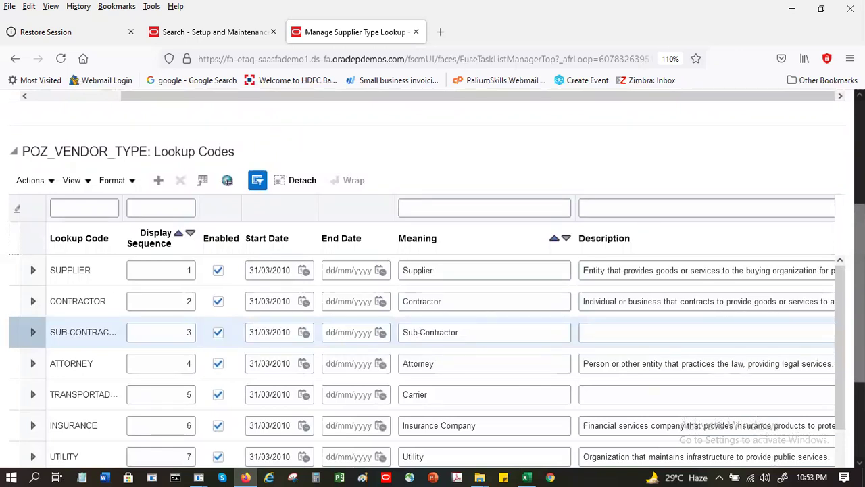
scroll(432, 277, "down", 3)
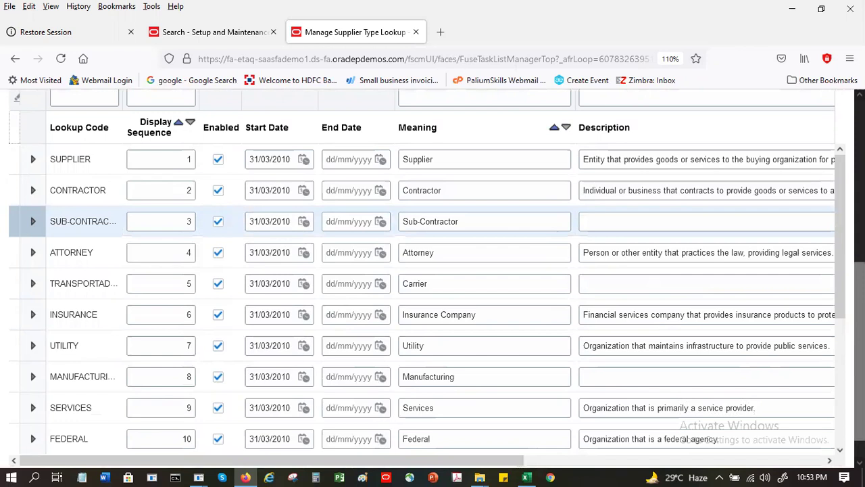
scroll(432, 277, "up", 8)
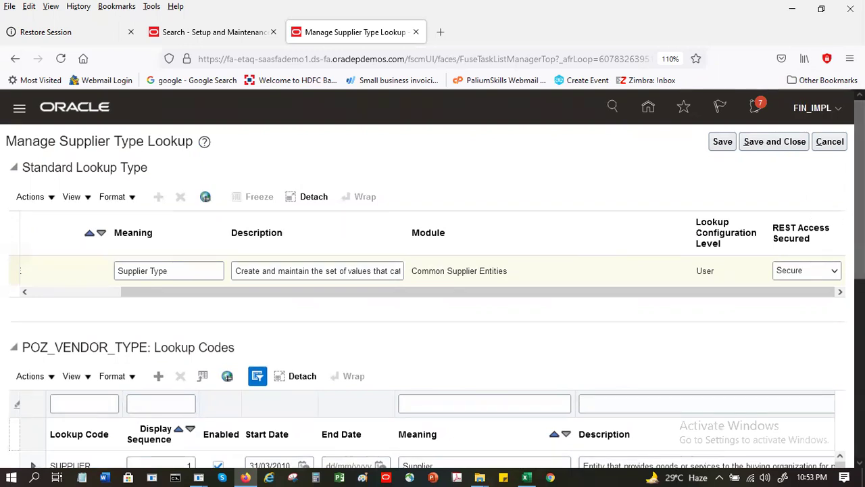
scroll(860, 203, "down", 3)
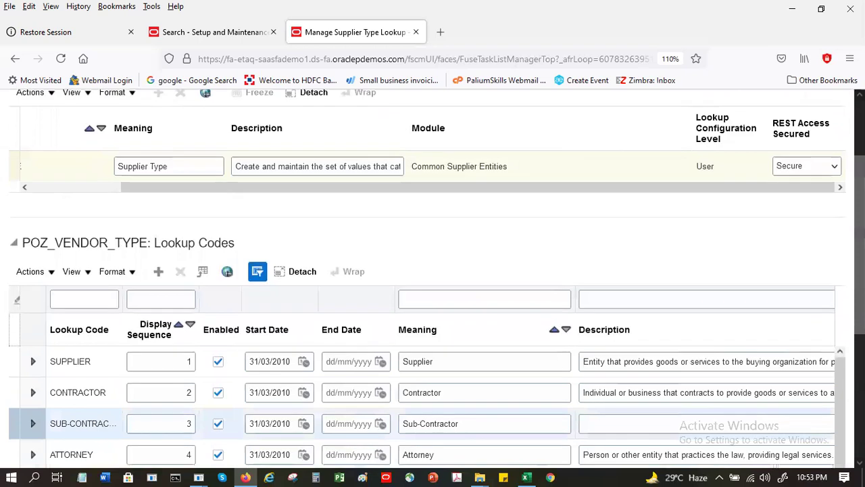
scroll(859, 203, "up", 3)
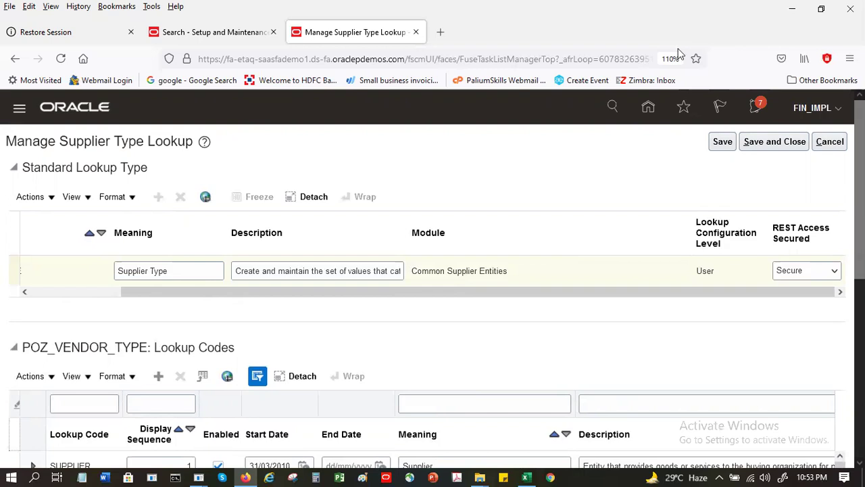
- Open a new Firefox tab and go to docs.oracle.com
left_click(441, 32)
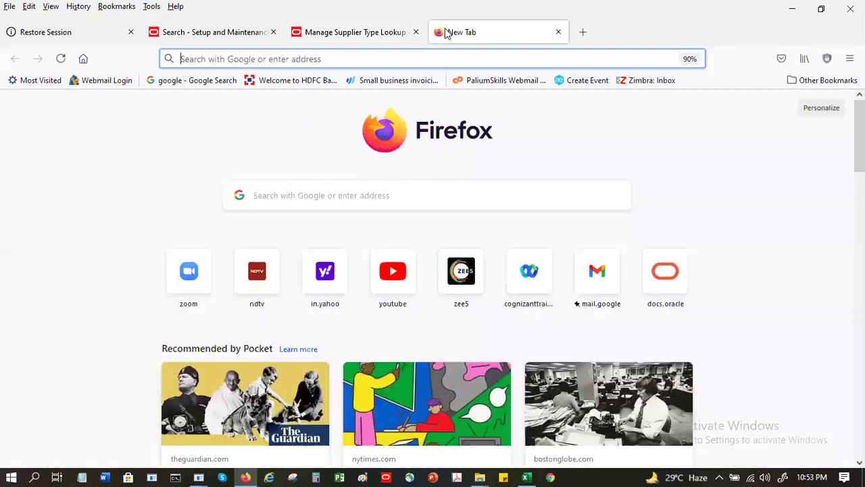
type("docs")
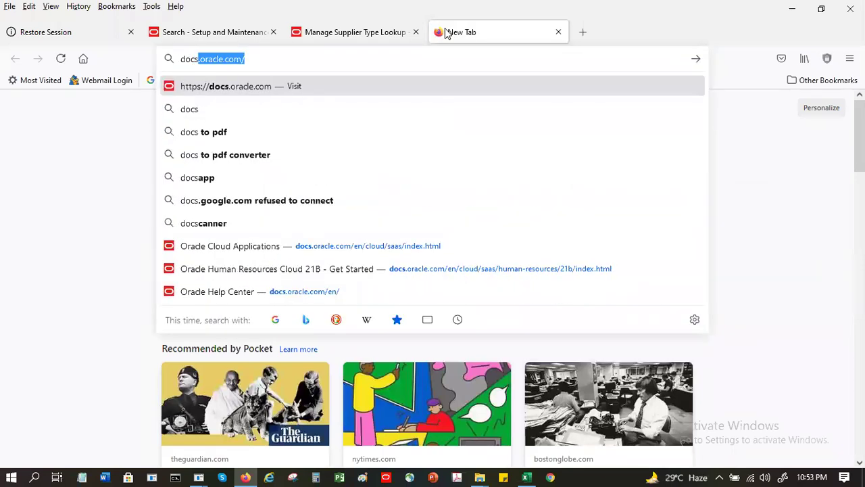
key("Return")
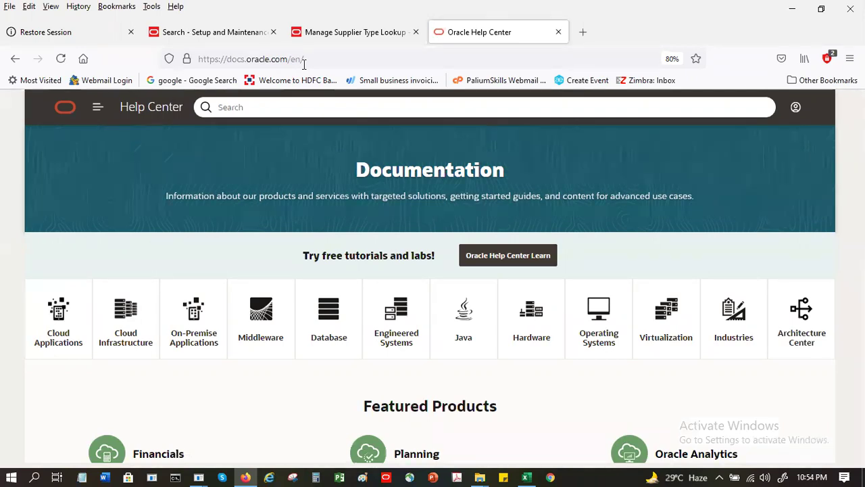
- Open the Financials documentation under Cloud Applications in Oracle Help Center
left_click(38, 326)
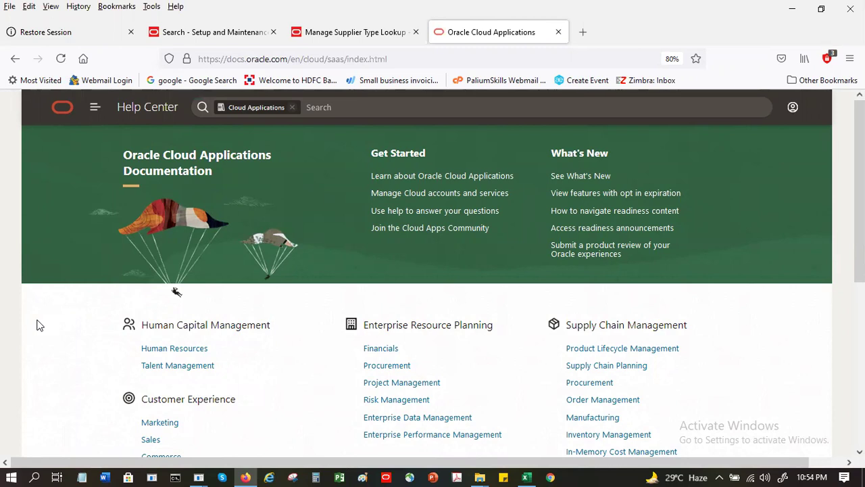
left_click(380, 348)
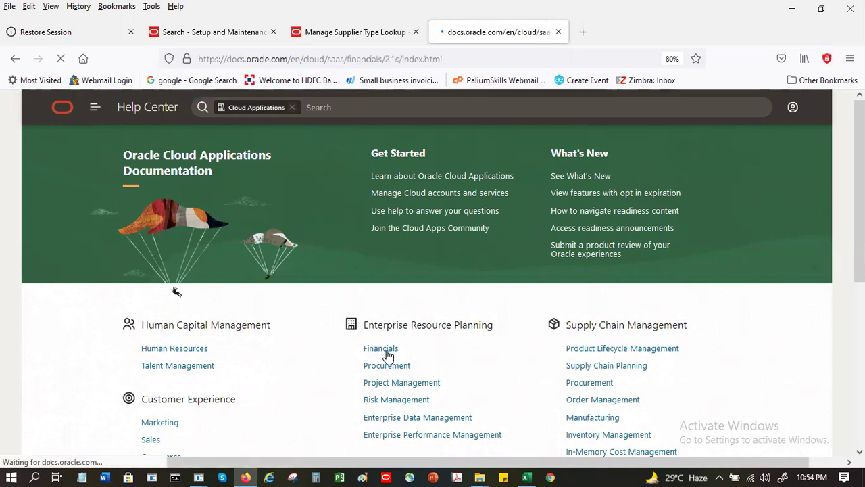
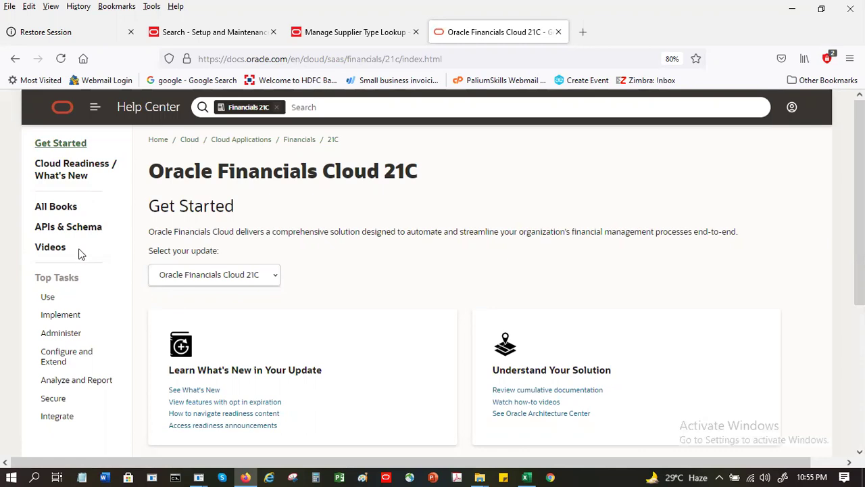
- Browse the APIs & Schema documentation page in Oracle Help Center
left_click(83, 229)
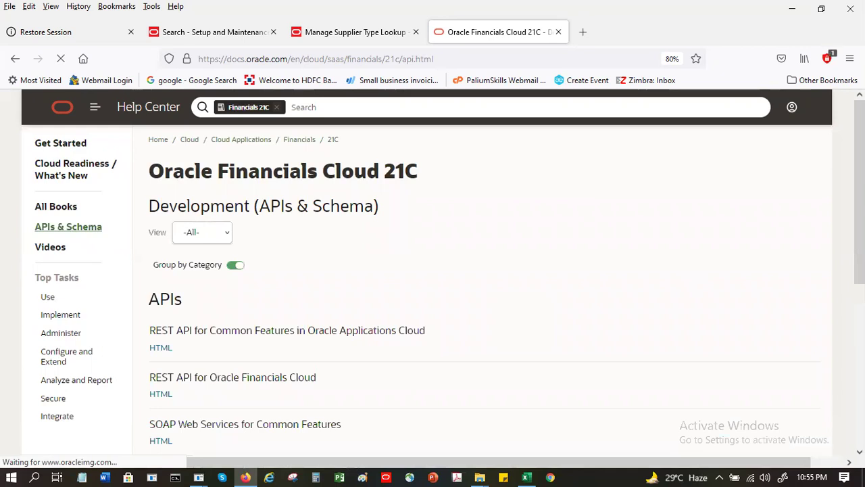
scroll(431, 381, "down", 5)
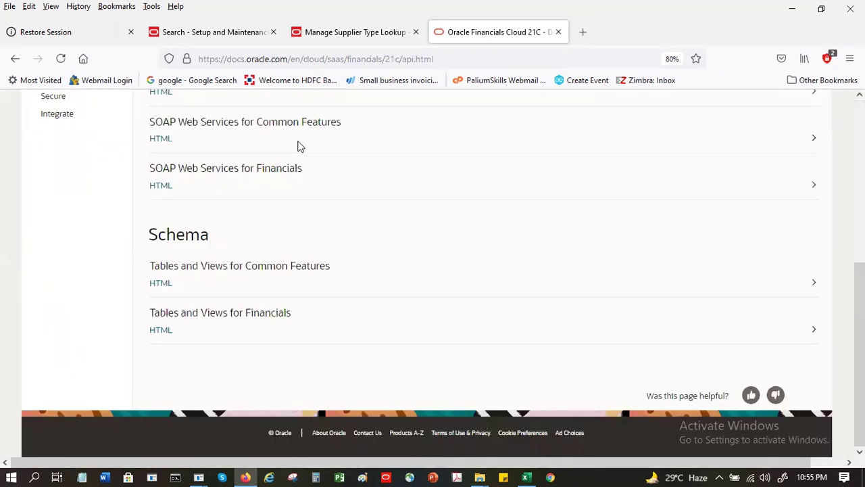
scroll(301, 146, "up", 3)
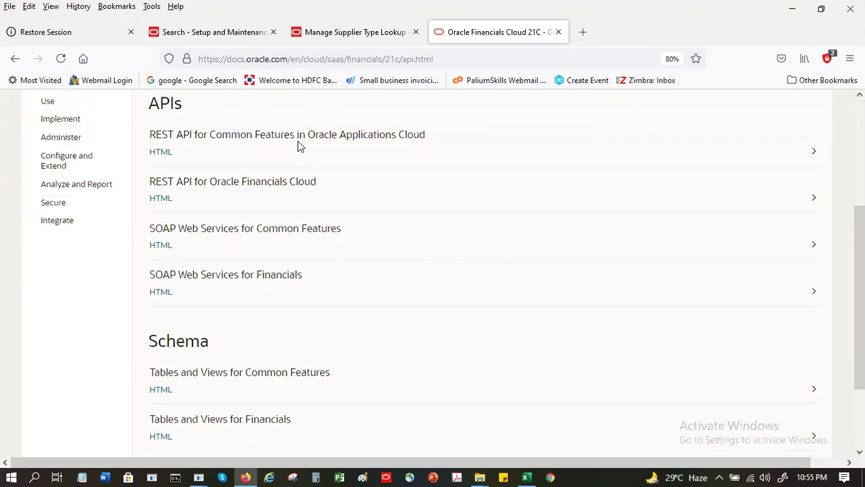
- Open the REST API for Common Features guide, then switch to a blank new tab
left_click(582, 32)
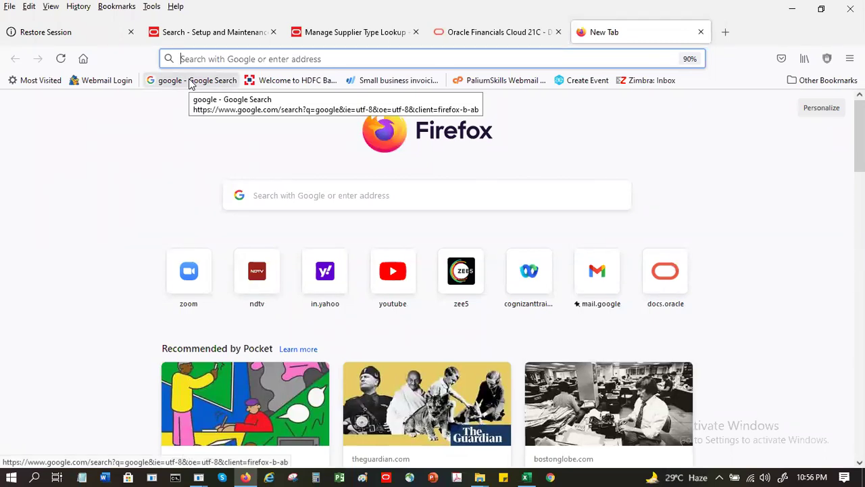
left_click(473, 37)
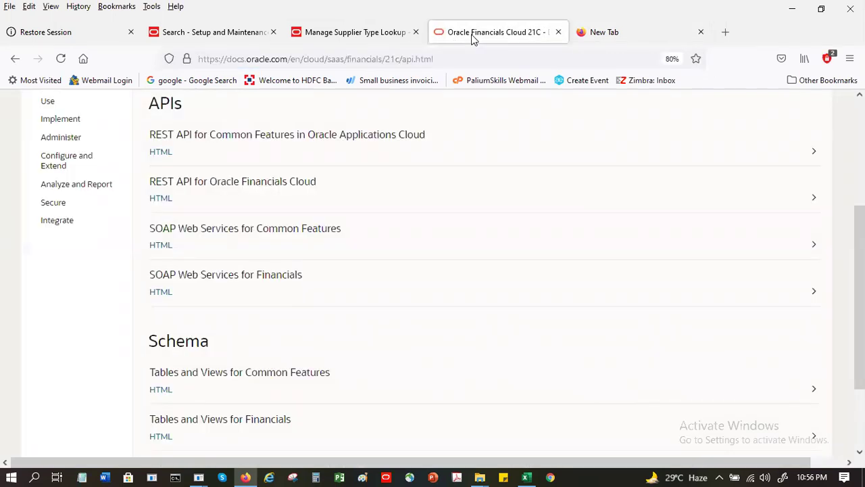
left_click(166, 151)
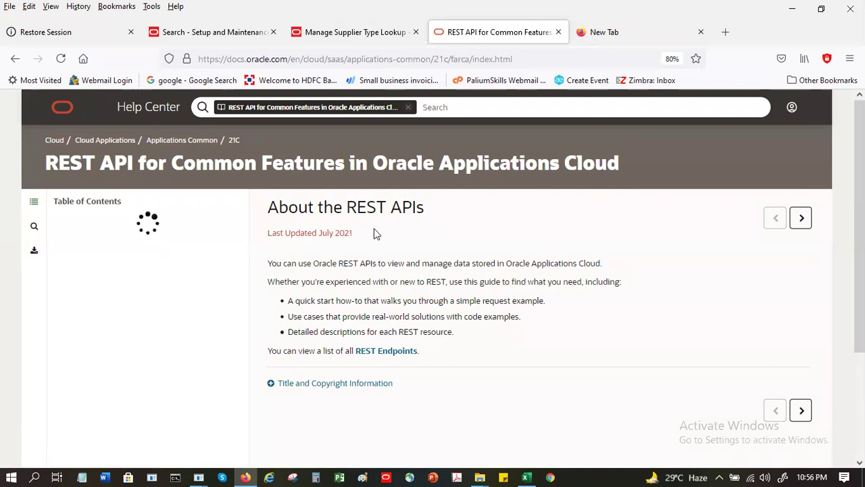
left_click(610, 42)
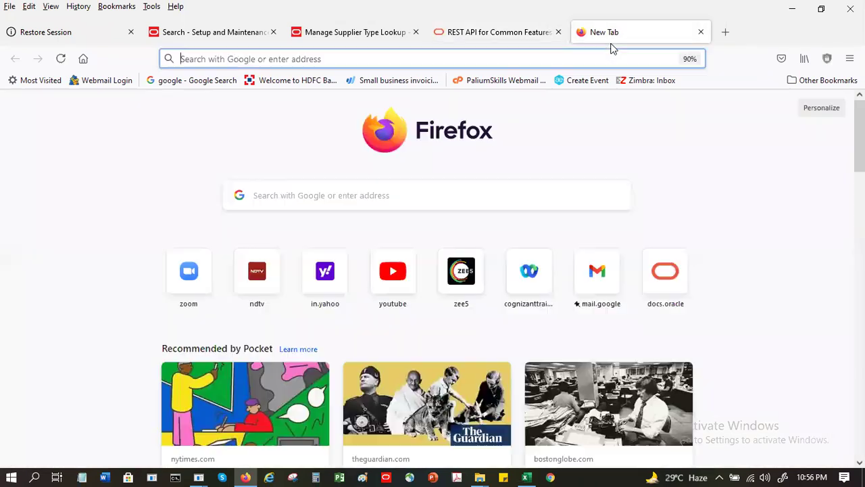
- Replace the Google query with 'difference between soap and rest' and take the 'api' suggestion
left_click(203, 82)
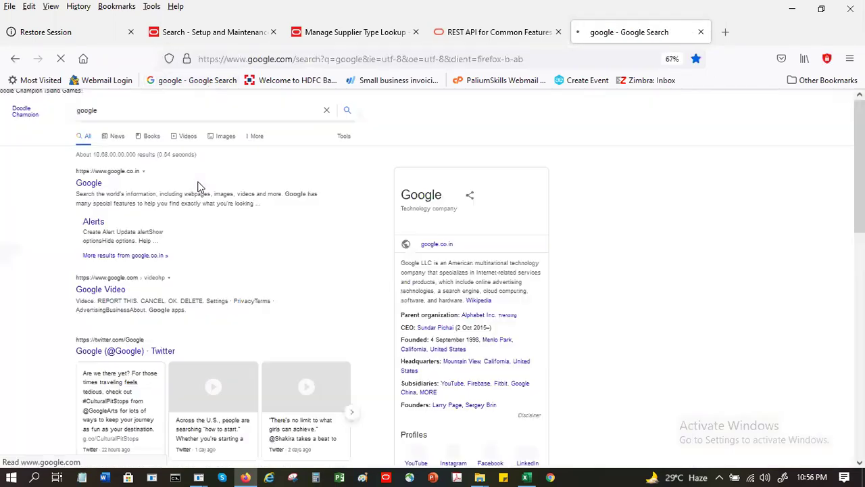
double_click(102, 110)
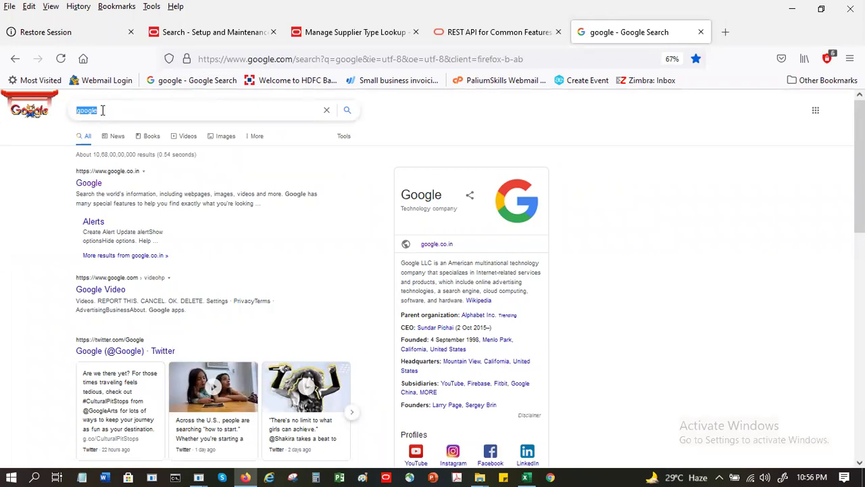
type("differen")
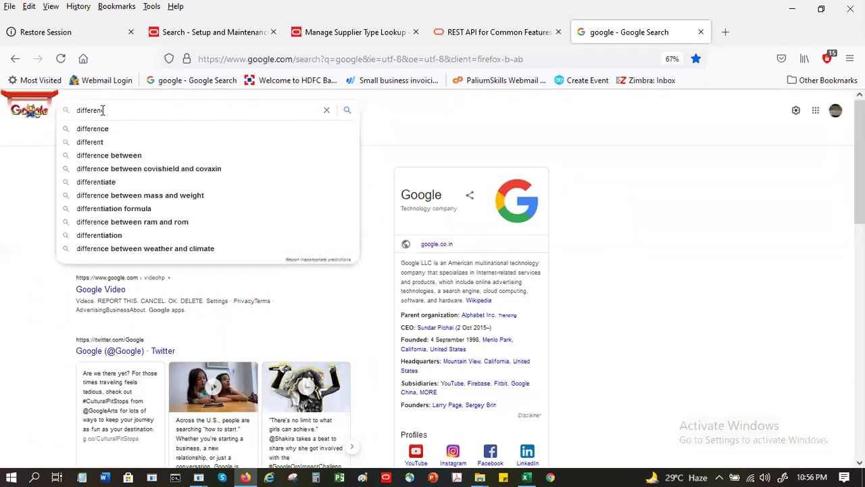
type("ce w")
key("BackSpace")
type("bw")
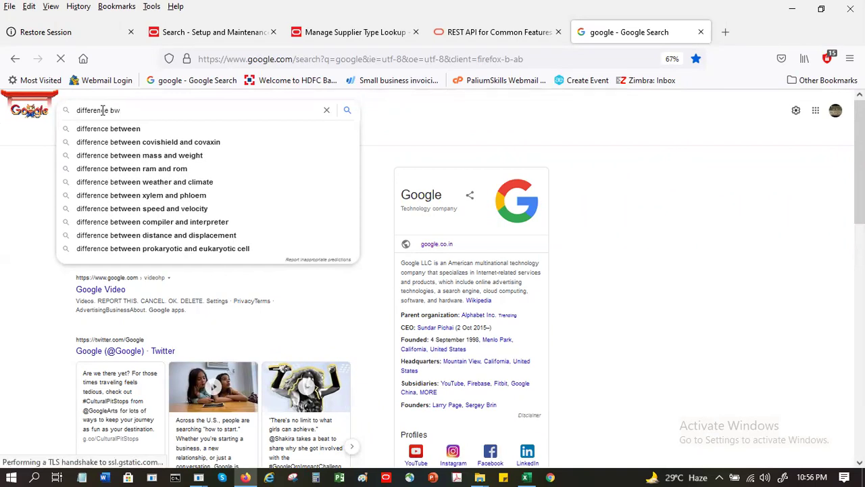
key("BackSpace")
type("etween s")
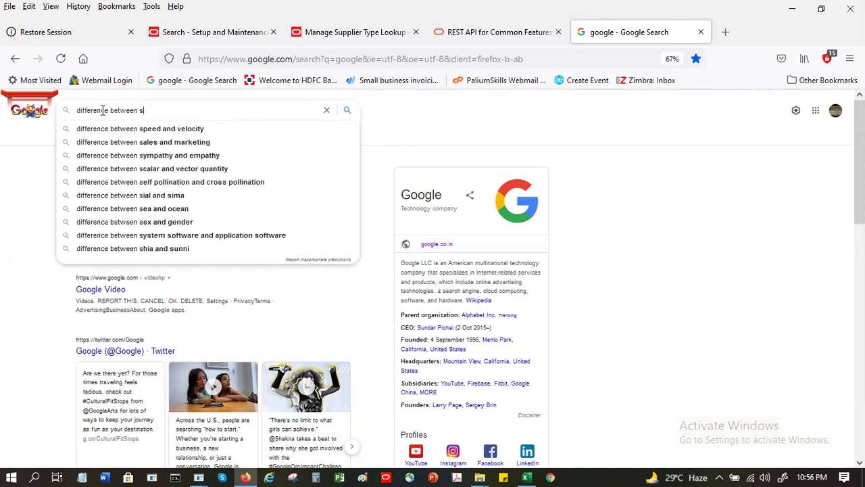
type("oap and rest")
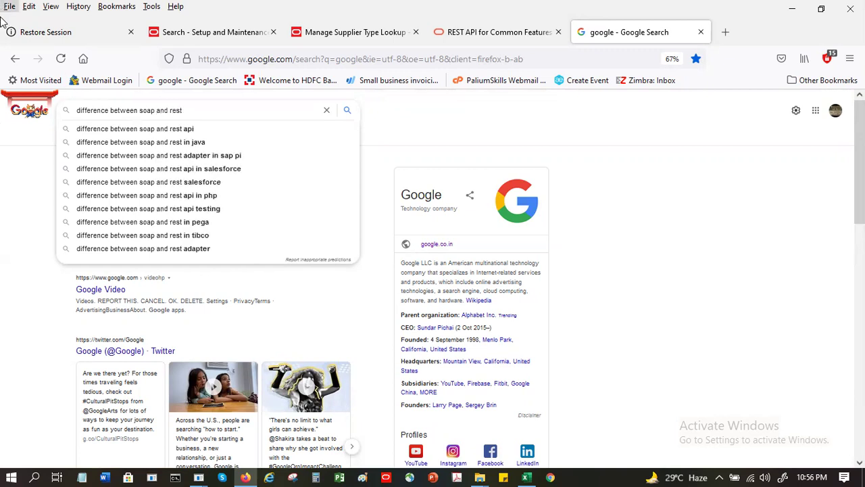
left_click(123, 129)
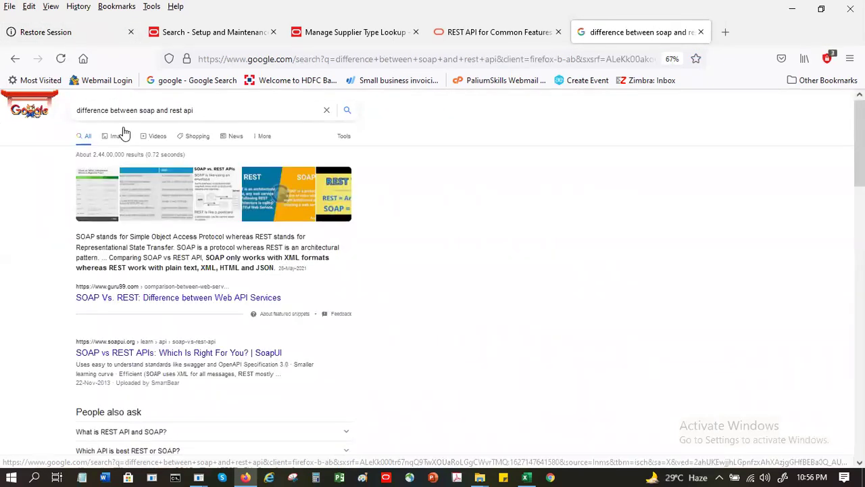
- Open the Upwork SOAP vs REST comparison image from the image results in a new tab
left_click(88, 200)
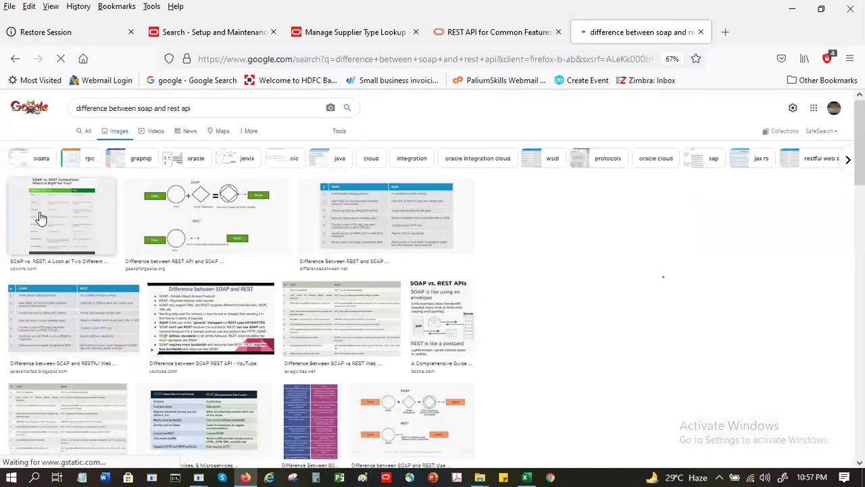
left_click(39, 211)
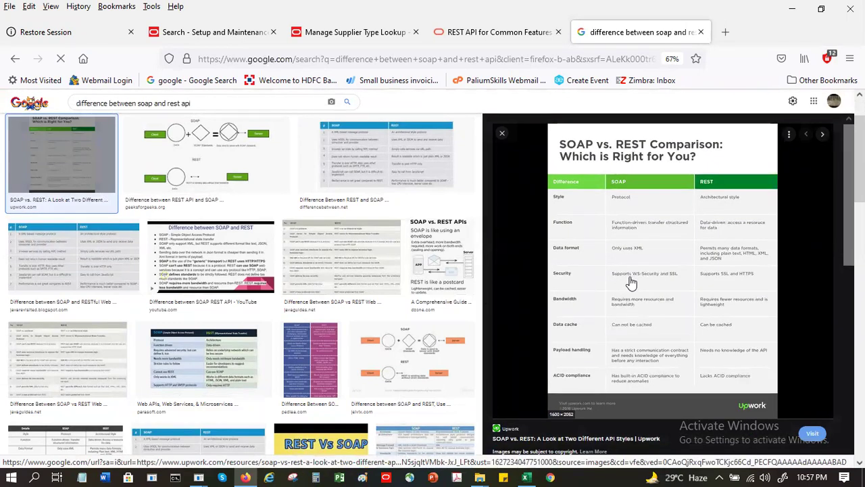
right_click(631, 282)
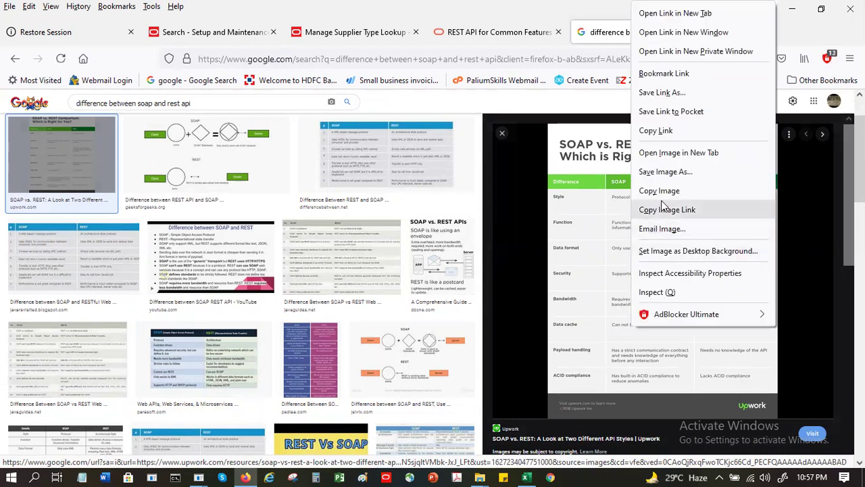
left_click(687, 156)
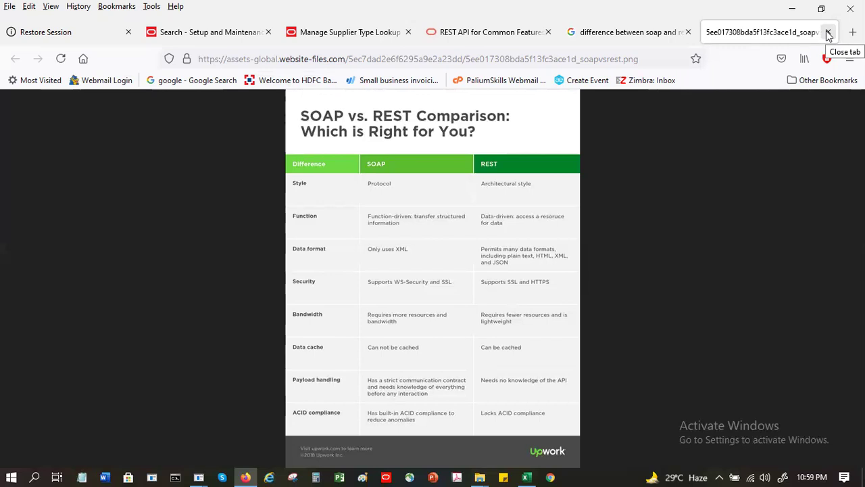
- Close the Upwork image tab, preview the YouTube SOAP REST slide, then dismiss the preview
left_click(828, 33)
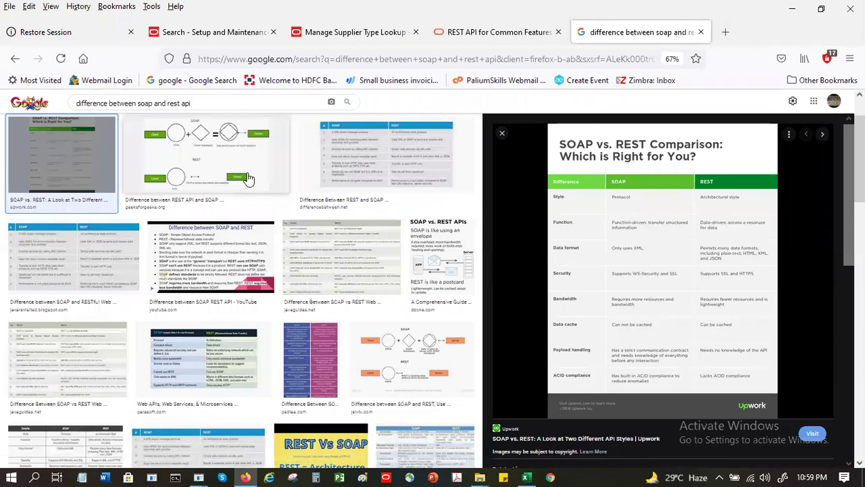
left_click(187, 272)
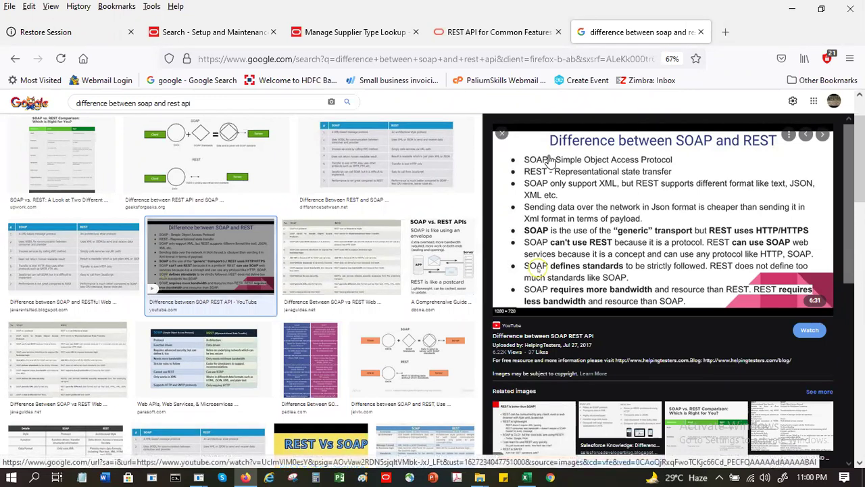
key("Escape")
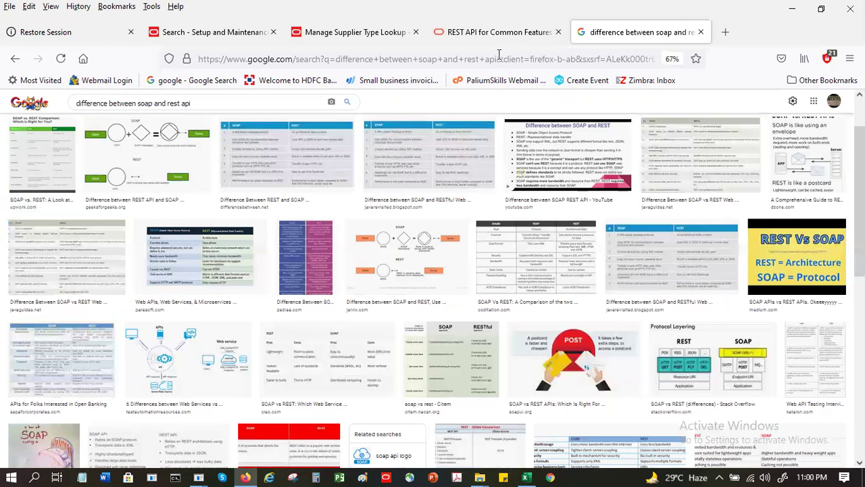
- Return to the REST API for Common Features guide tab
left_click(495, 41)
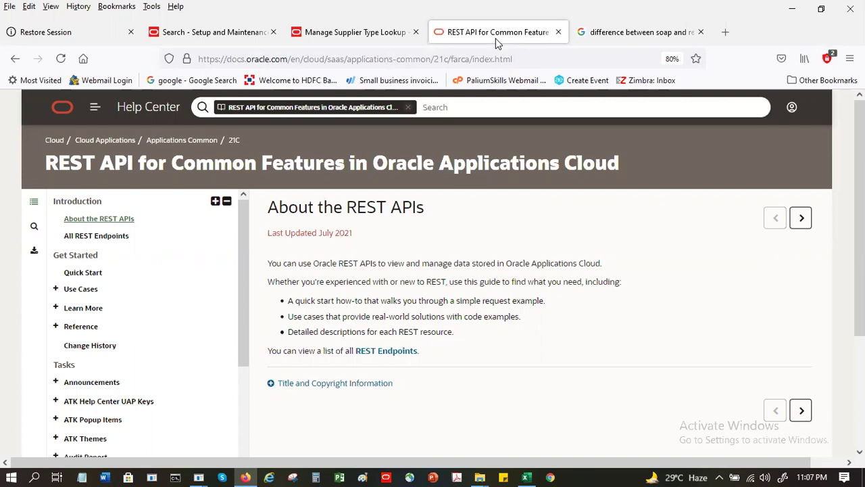
- Cancel the Manage Supplier Type Lookup page without saving, returning to SP Impl Project
left_click(402, 34)
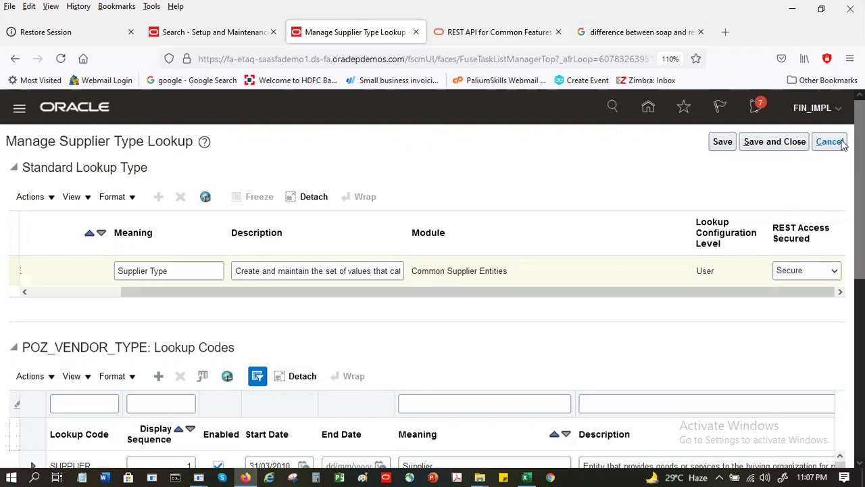
left_click(842, 143)
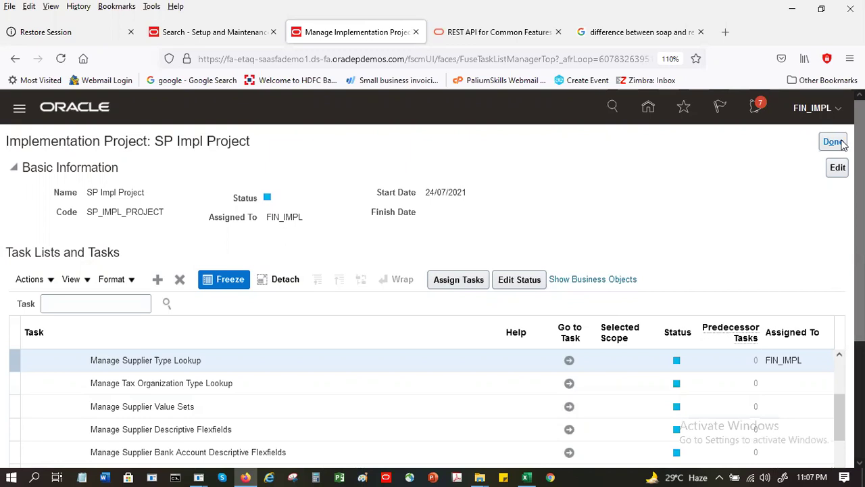
left_click(833, 142)
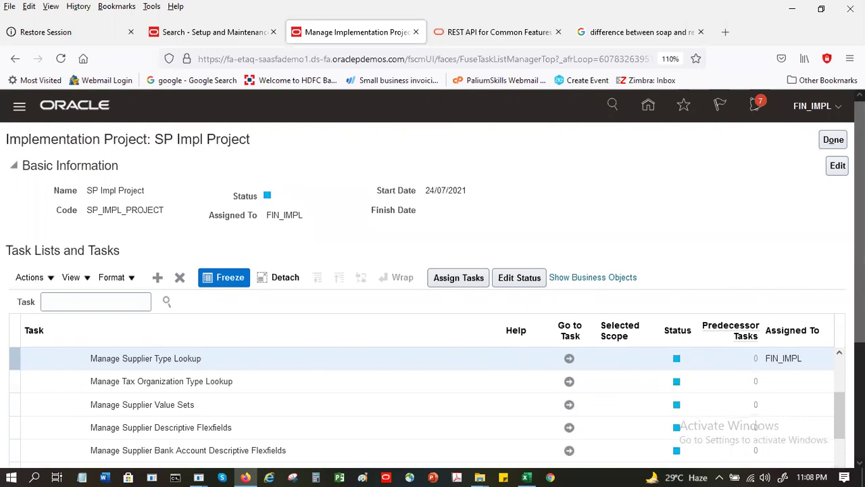
- Scroll through the SP Impl Project task lists, then finish with Done to reach Implementation Projects
scroll(837, 274, "down", 3)
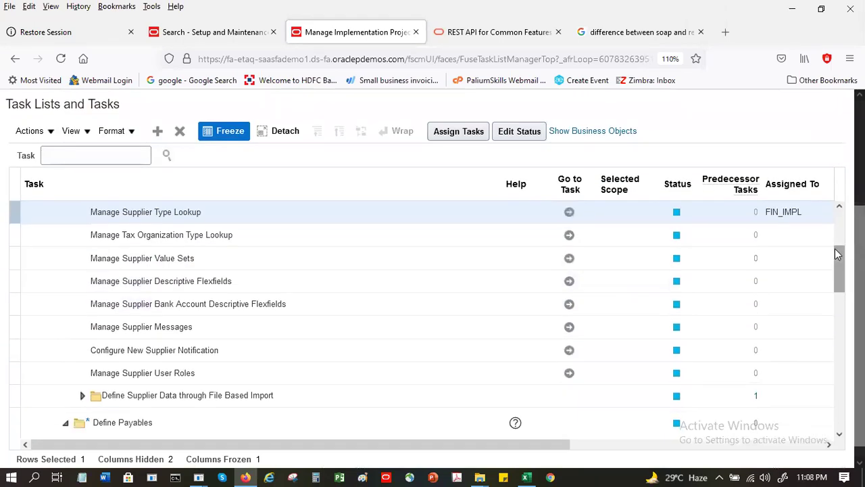
scroll(837, 274, "down", 1)
scroll(837, 274, "down", 3)
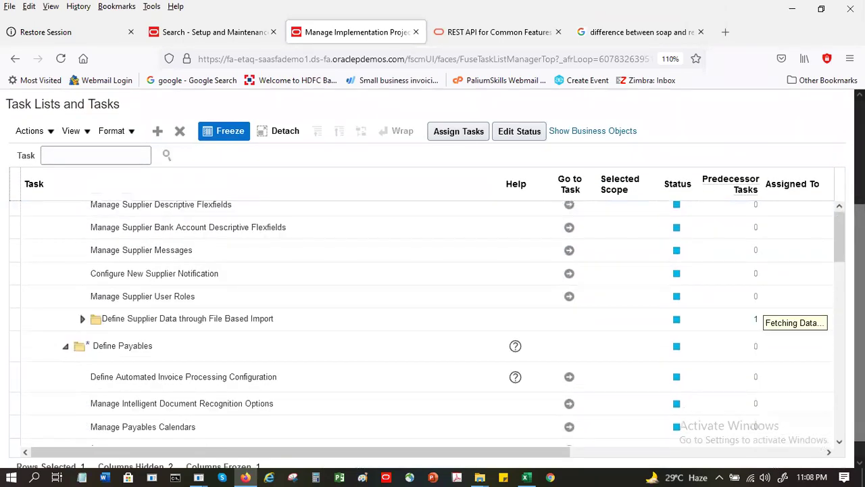
left_click(833, 141)
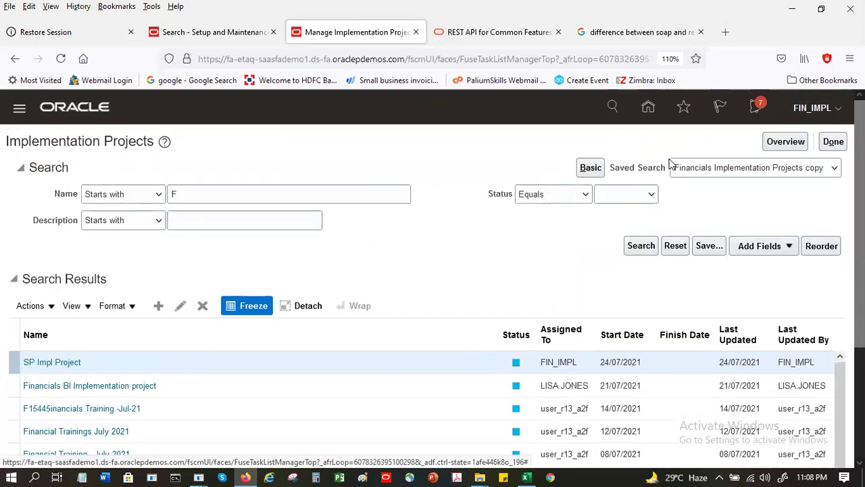
- Go to the Oracle Fusion home page using the Home icon
left_click(649, 107)
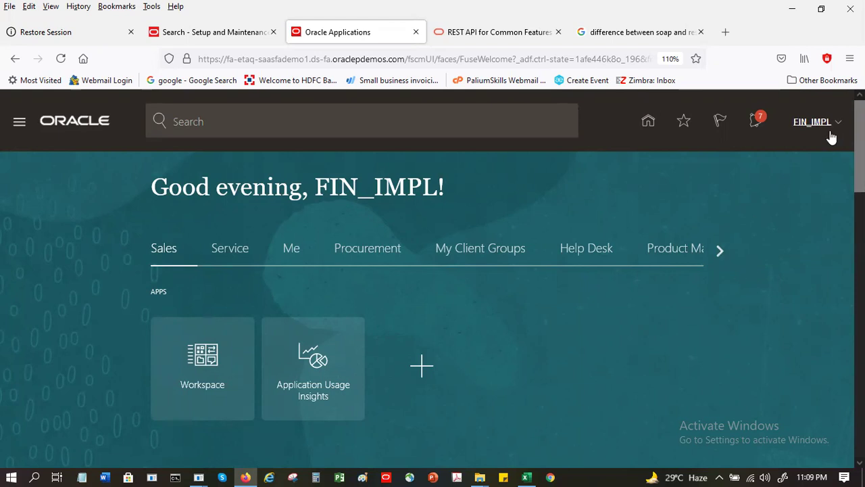
- Advance the home page app-group strip to Payables and show its apps
left_click(719, 251)
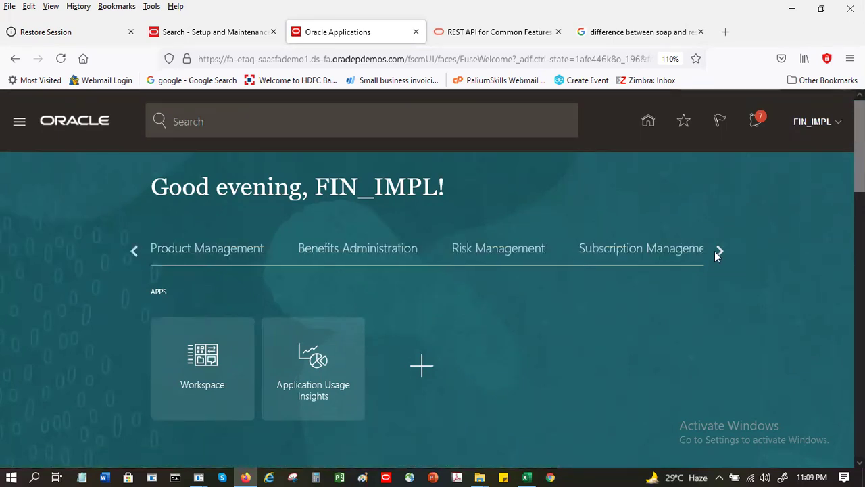
left_click(718, 250)
left_click(716, 251)
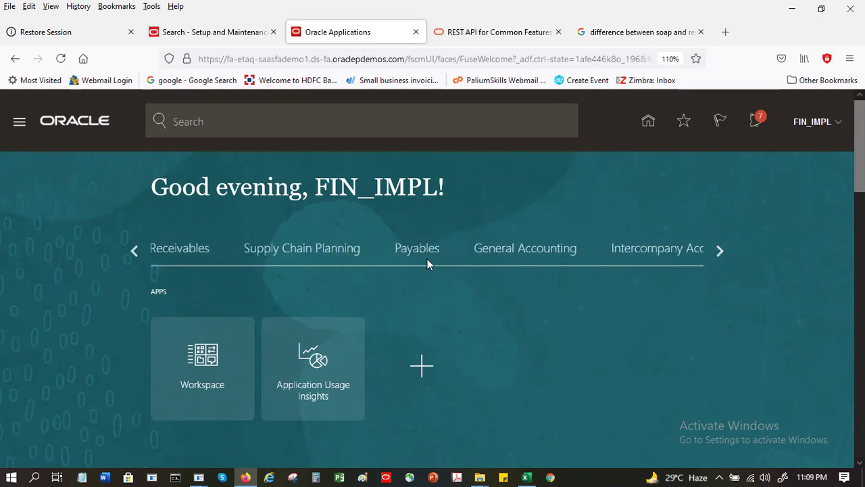
left_click(427, 257)
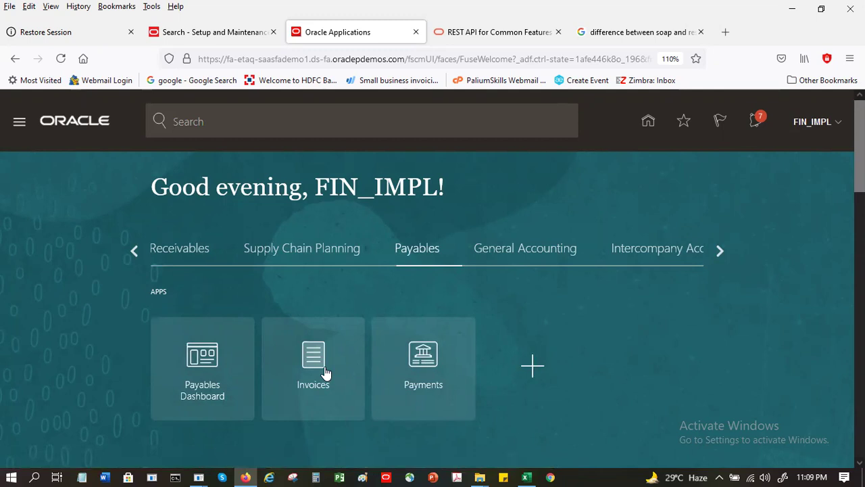
- Start a new invoice with Create Invoice from the Invoices work area's Tasks panel
left_click(313, 365)
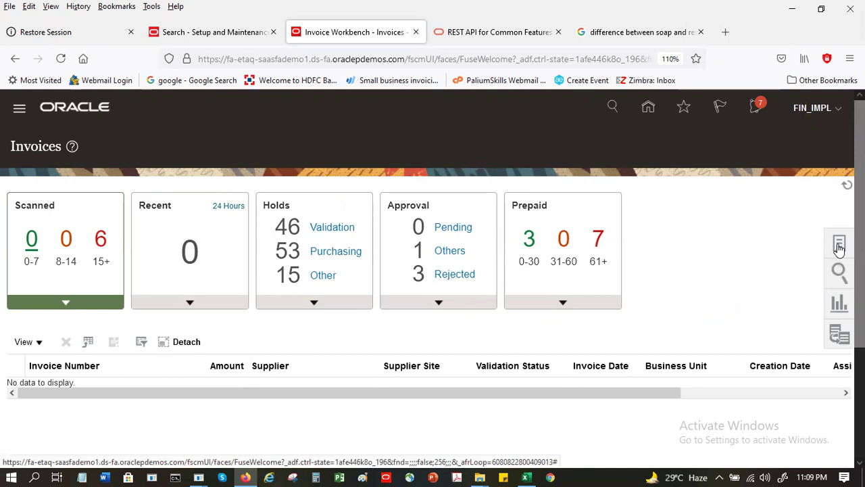
left_click(838, 247)
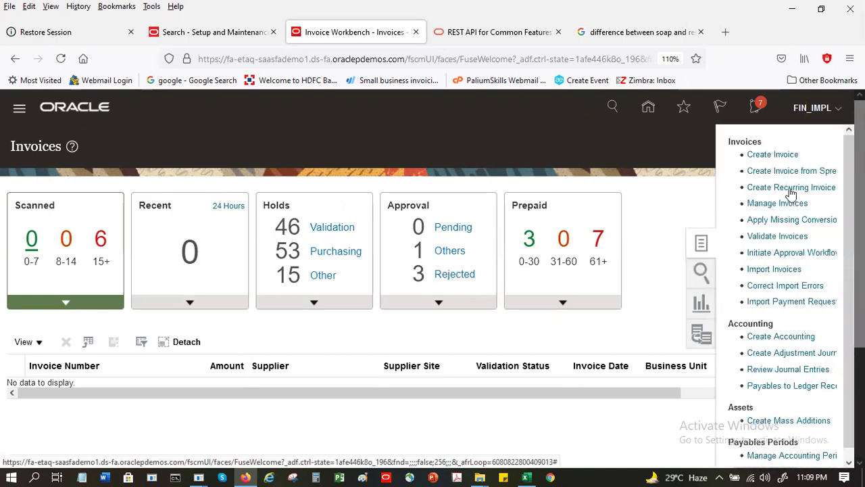
left_click(781, 154)
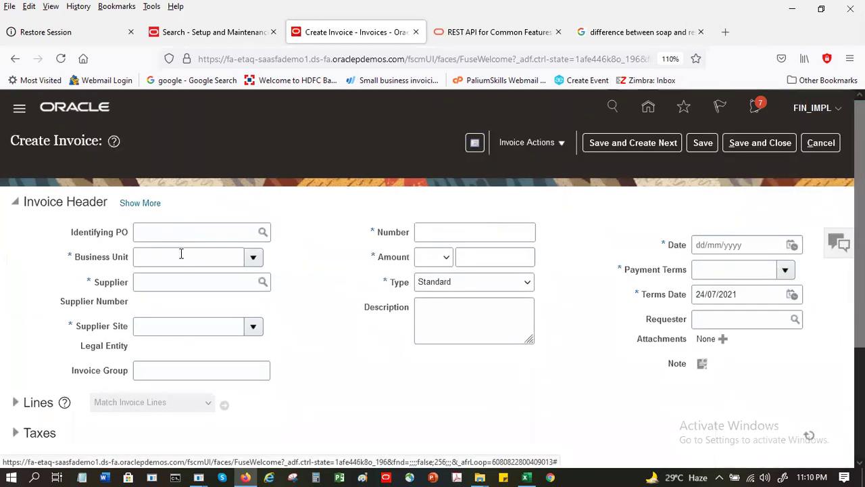
- Enter business unit US1 and supplier 'american tele' so site ATT US1 and the legal entity default
left_click(182, 256)
type("us1")
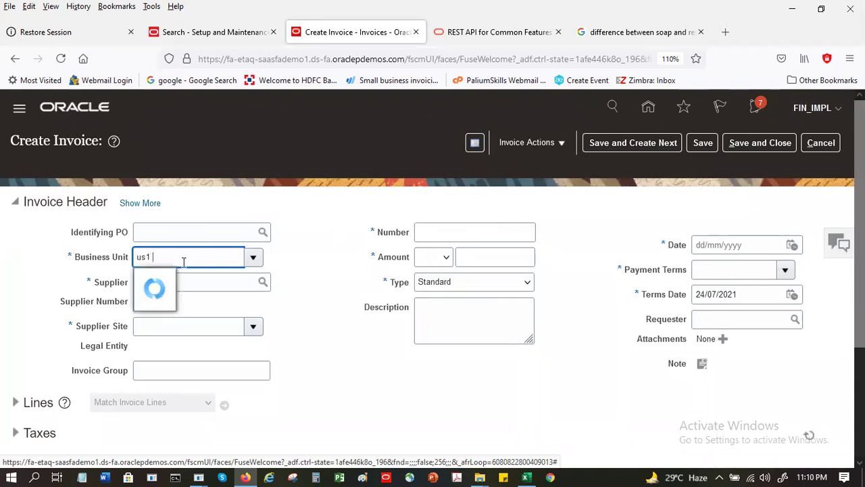
key("Tab")
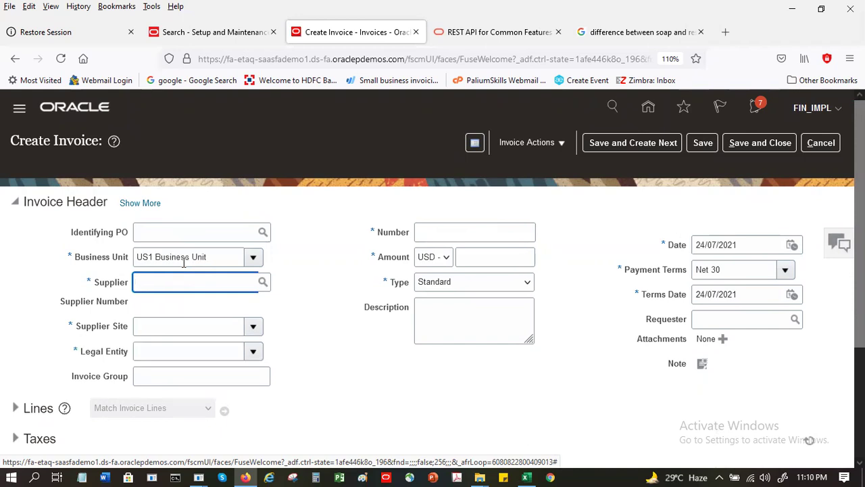
type("american tele")
key("Tab")
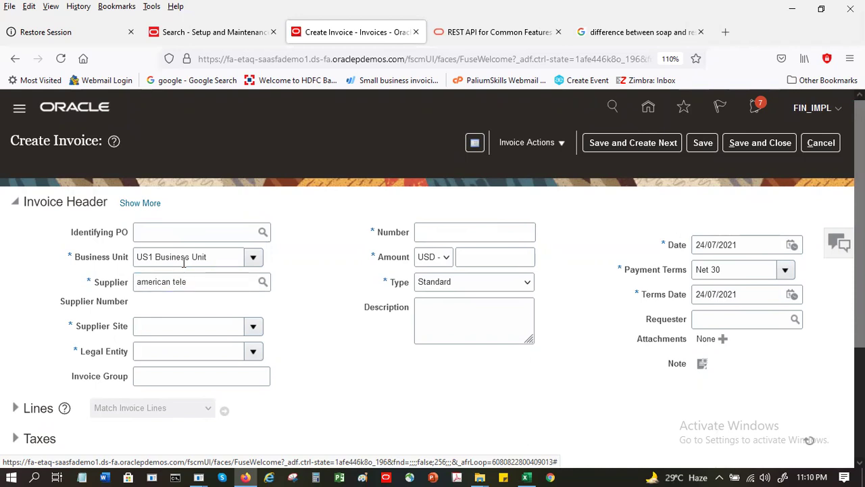
triple_click(100, 329)
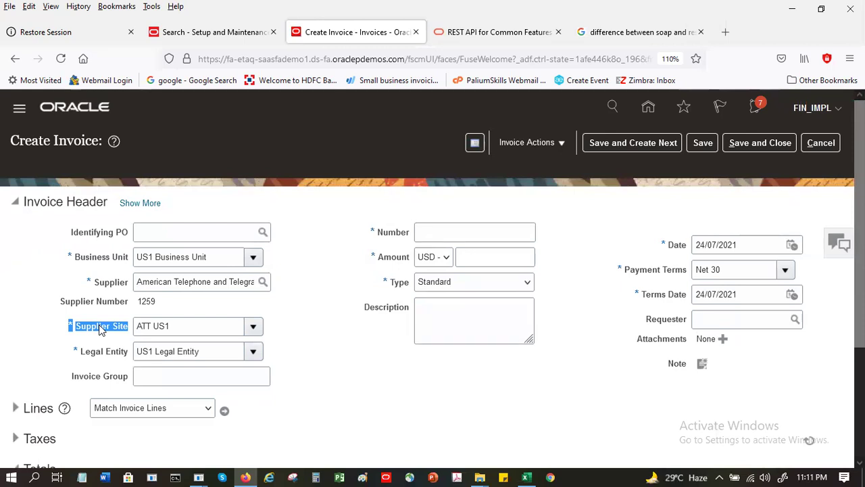
- Leave the draft invoice unsaved, dismissing the missing Number and Amount errors, and return home
left_click(650, 117)
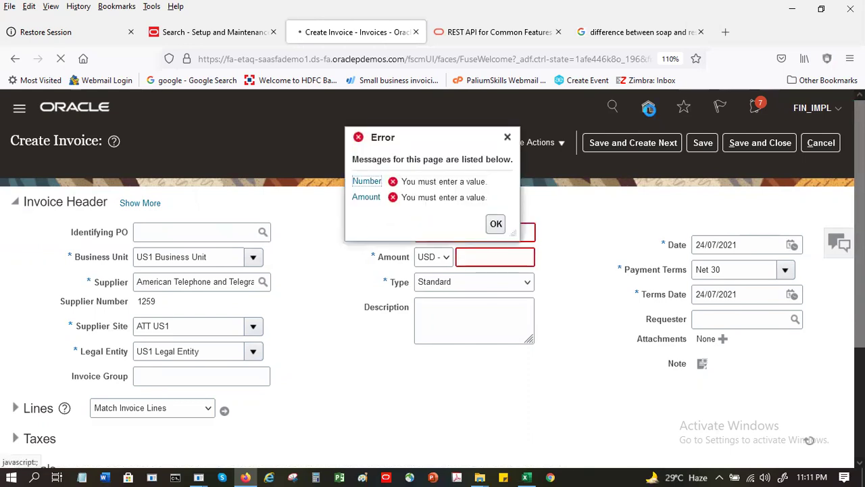
left_click(497, 224)
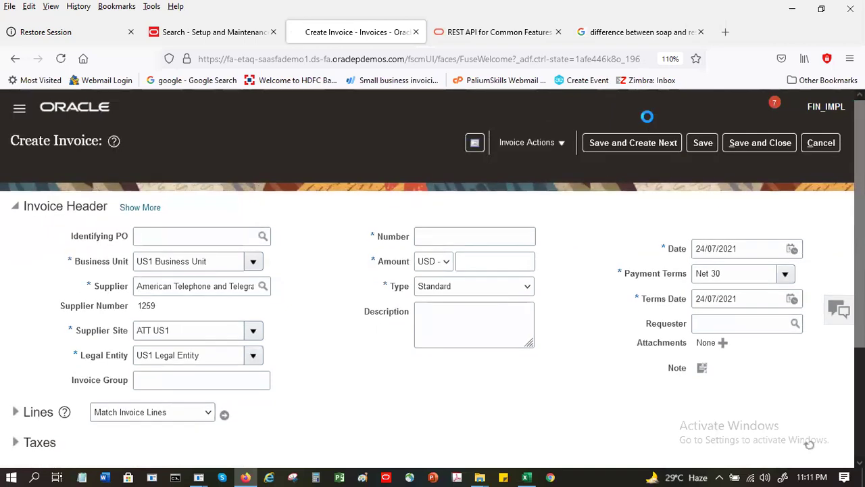
left_click(651, 108)
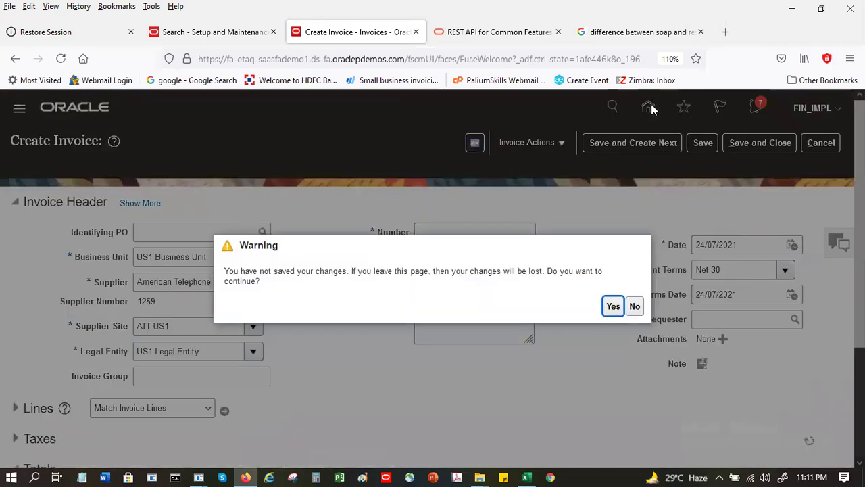
left_click(613, 307)
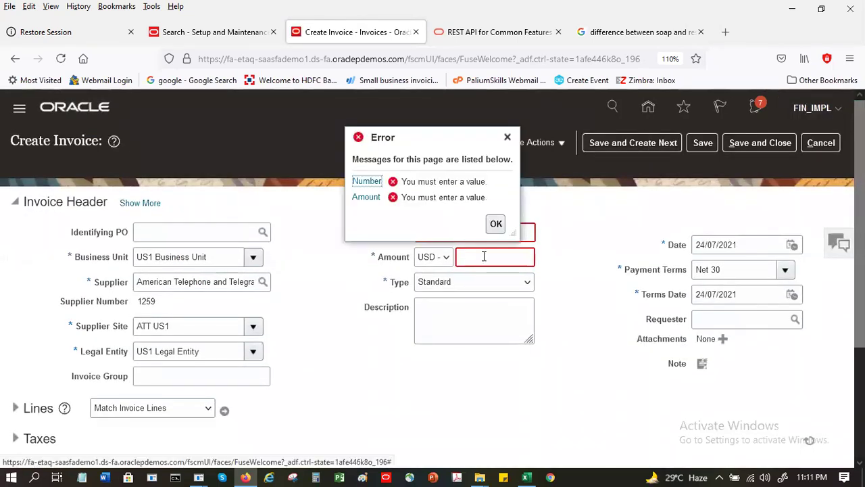
left_click(494, 224)
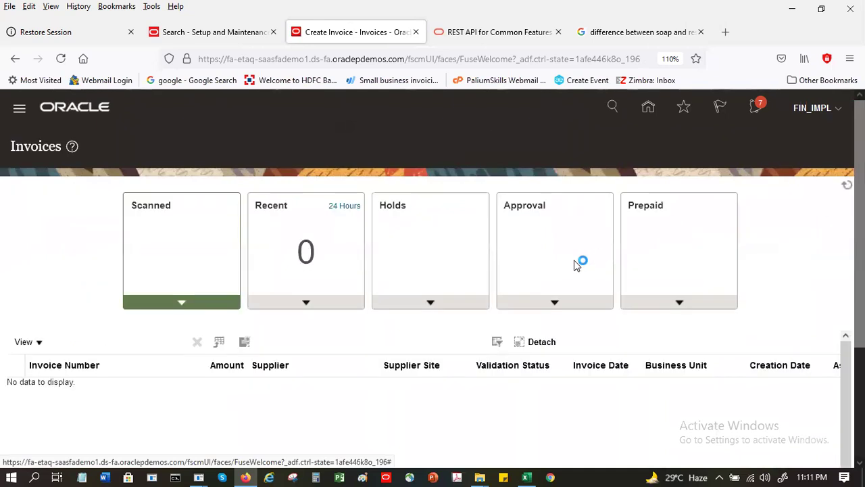
left_click(650, 108)
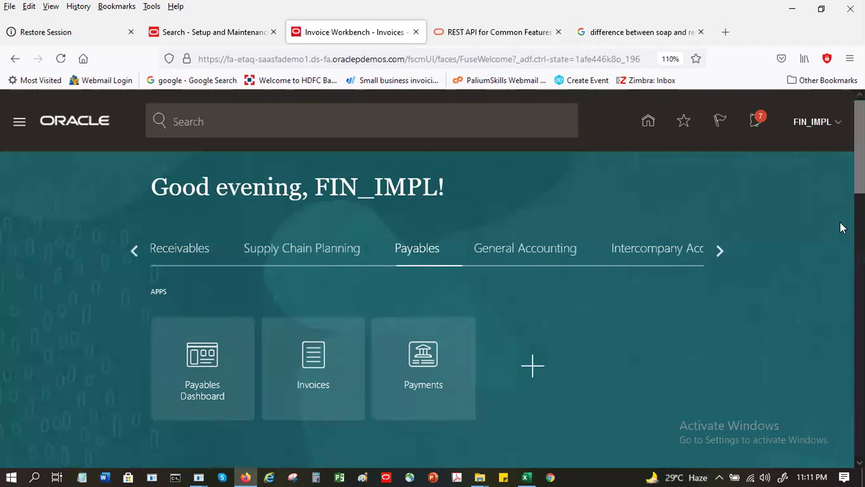
- Zoom the page to 120% and scroll the app-group strip back to show Procurement apps
key("ctrl+plus")
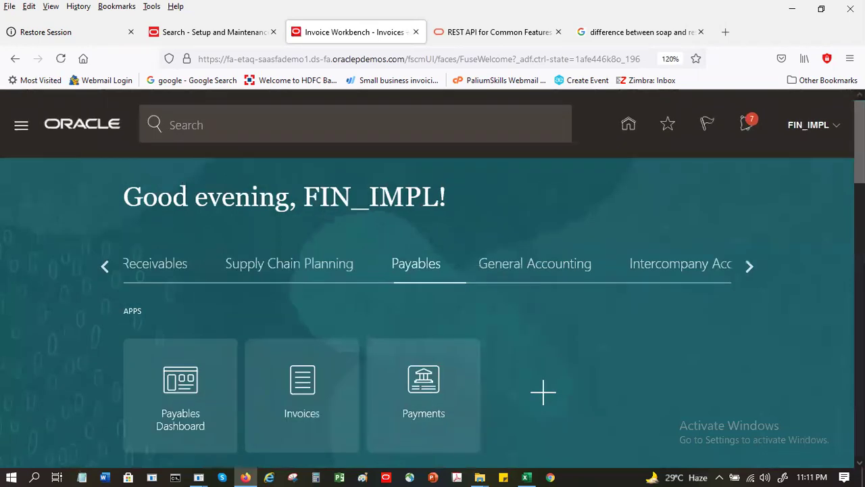
scroll(433, 270, "down", 2)
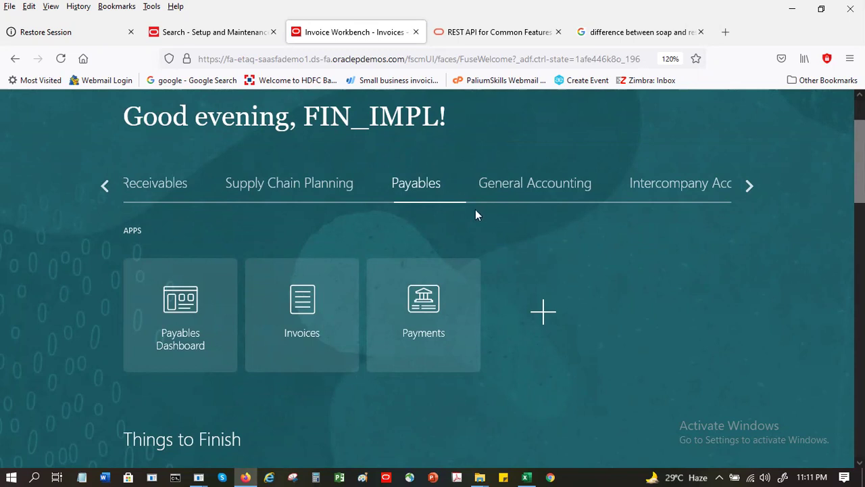
left_click(100, 187)
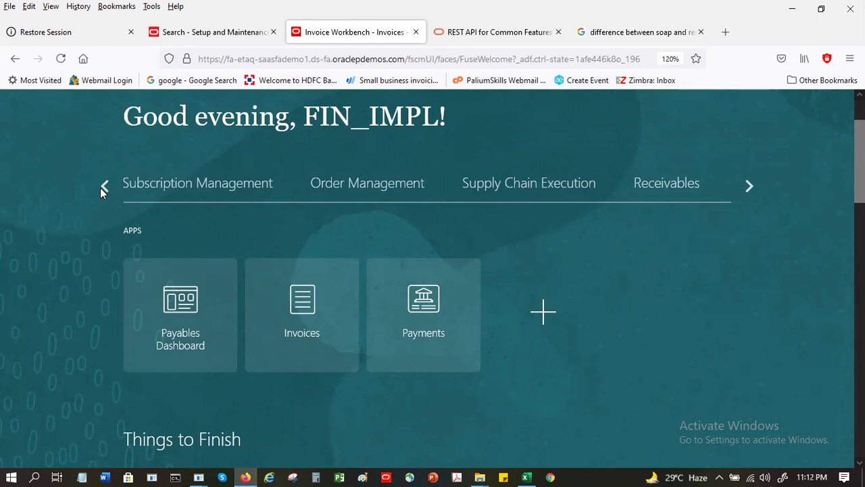
left_click(100, 187)
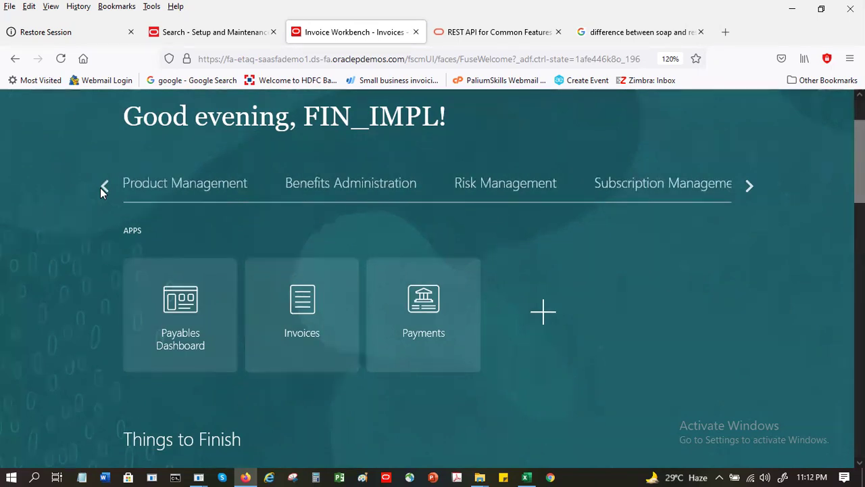
left_click(100, 187)
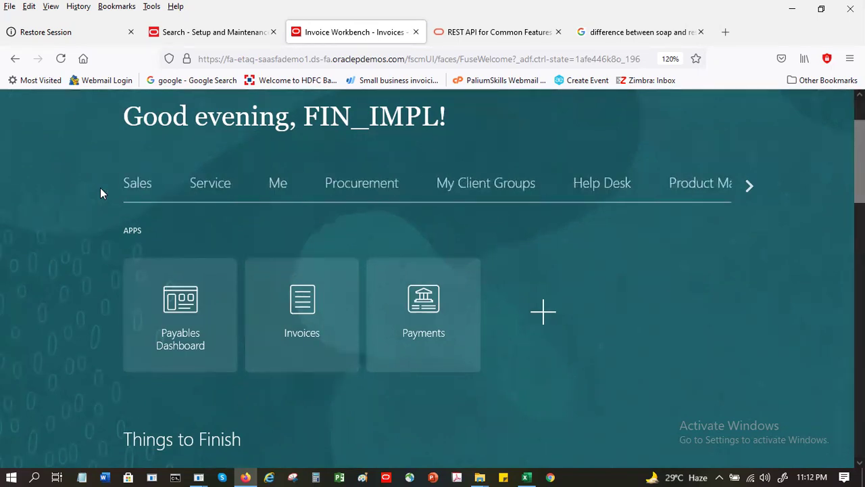
left_click(351, 190)
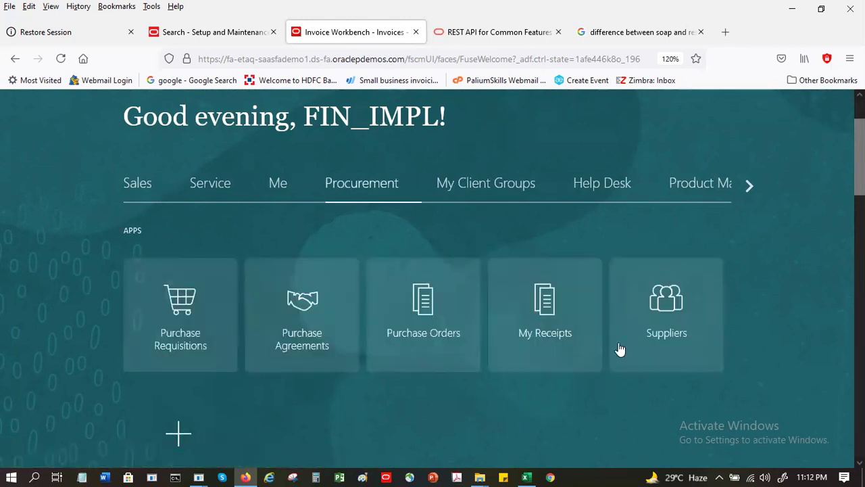
- Open the Suppliers work area overview, then go to its Manage Suppliers search page
left_click(689, 326)
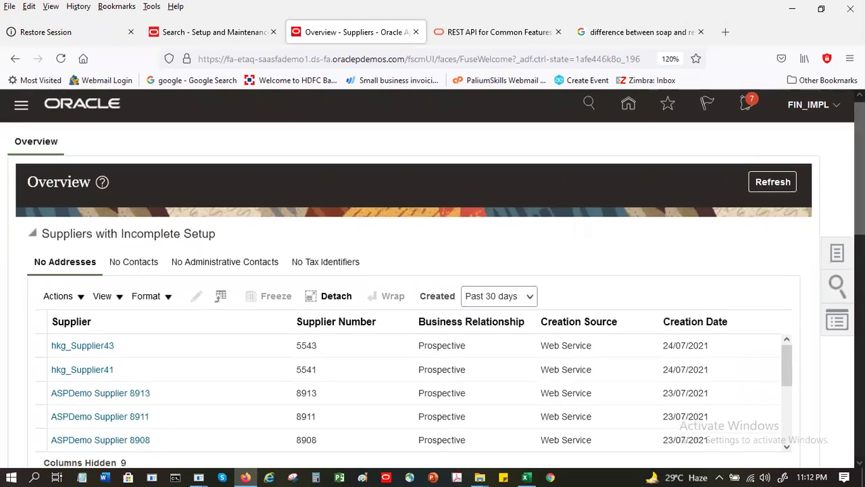
scroll(432, 270, "down", 3)
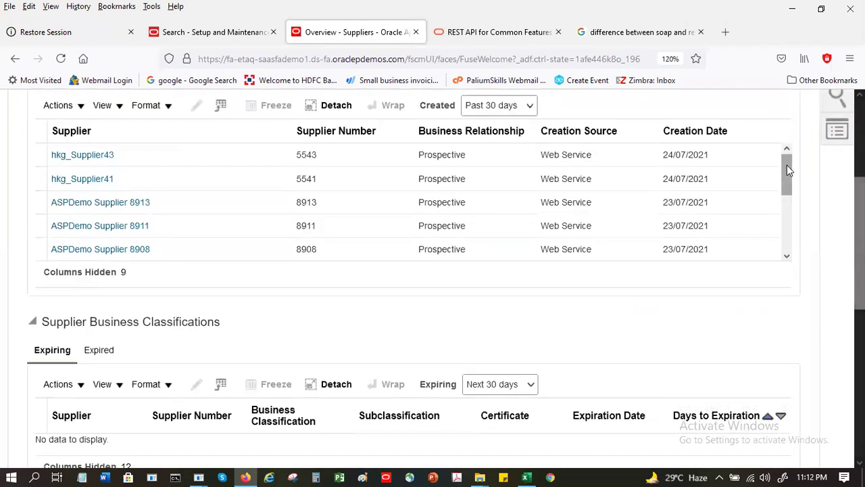
left_click_drag(786, 166, 786, 189)
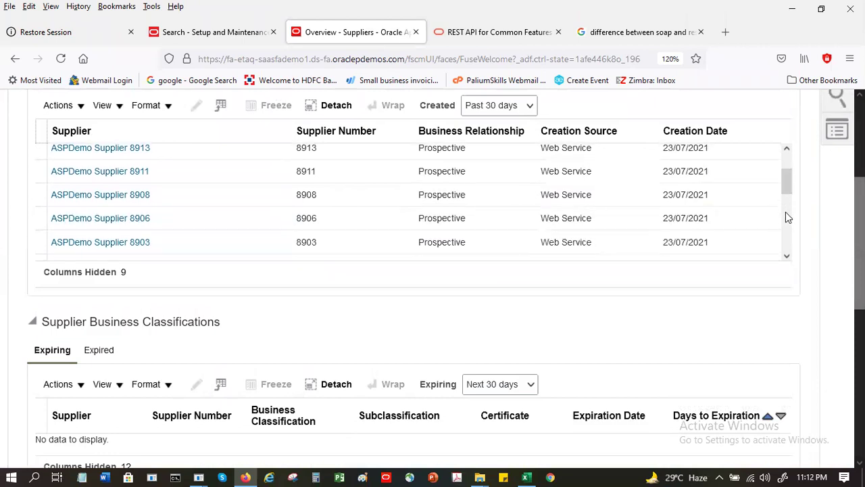
left_click(786, 217)
left_click(787, 245)
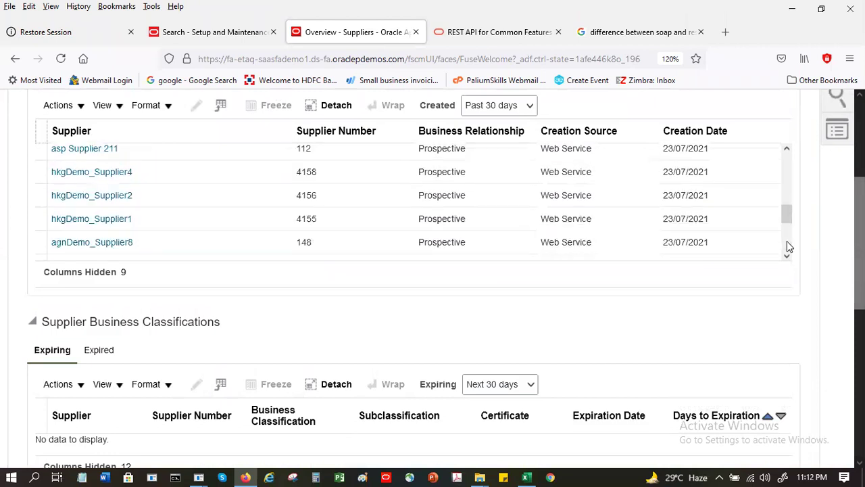
left_click(788, 247)
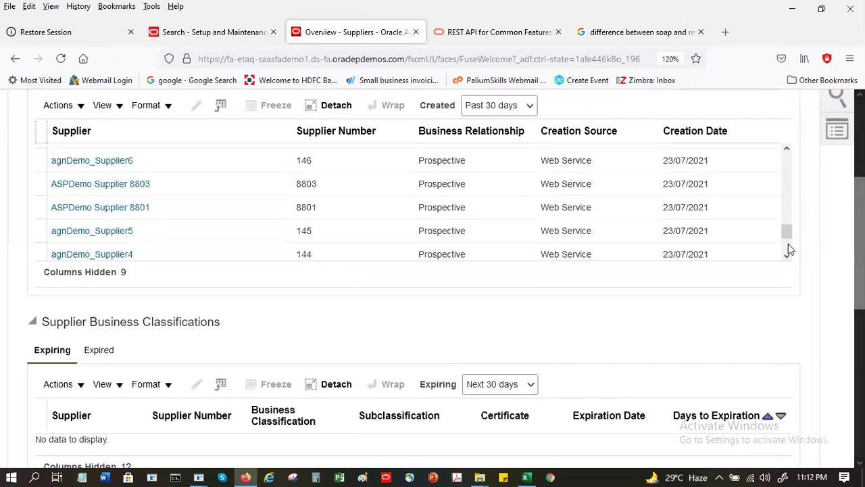
left_click(788, 243)
scroll(416, 237, "up", 3)
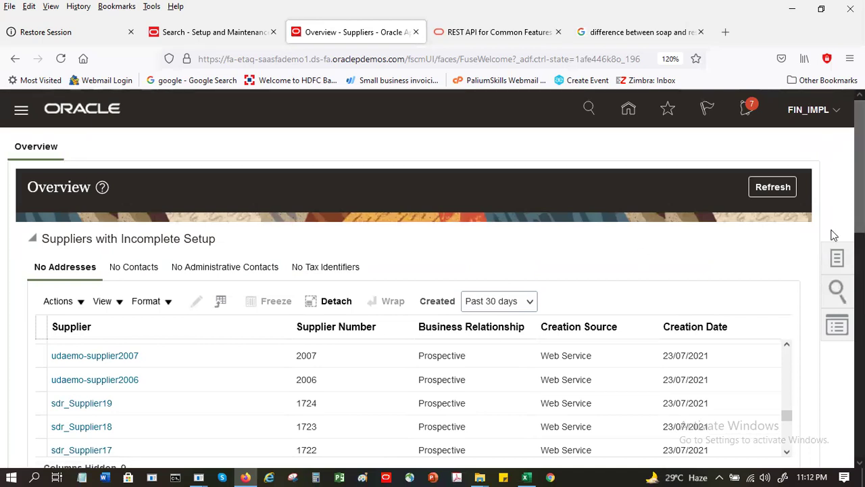
left_click(835, 255)
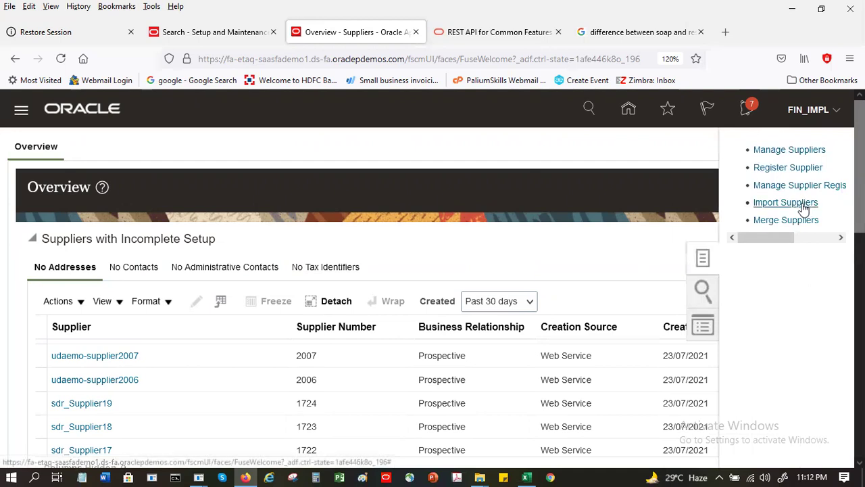
left_click(795, 149)
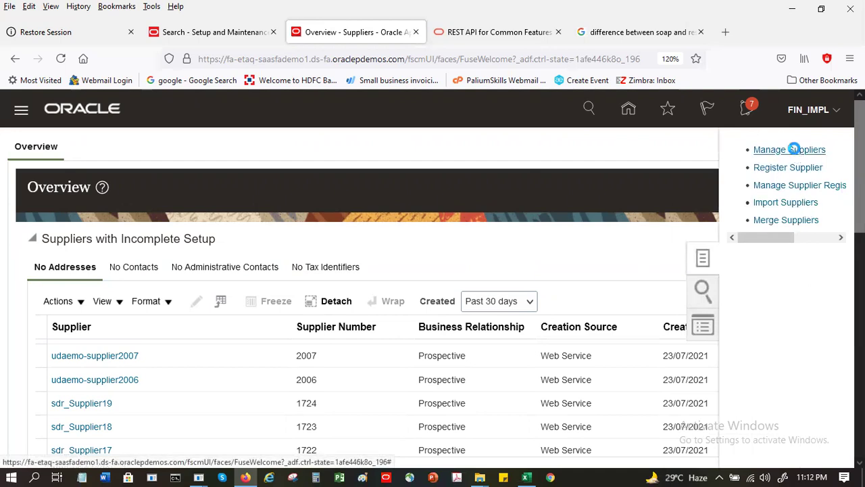
- Search suppliers for the keyword 'Lee Supplier'
left_click(325, 278)
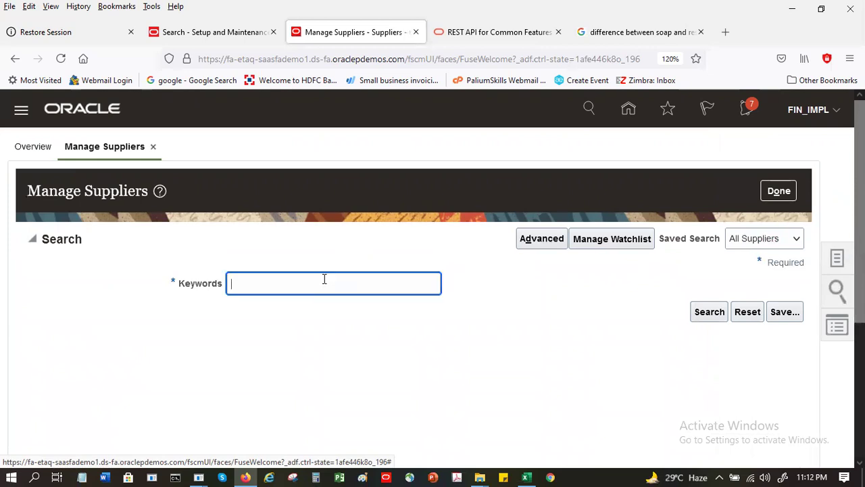
type("A")
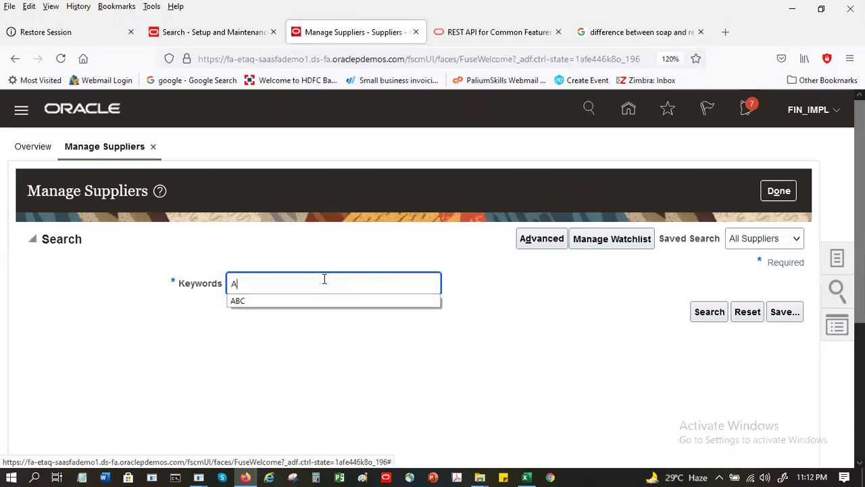
type("m")
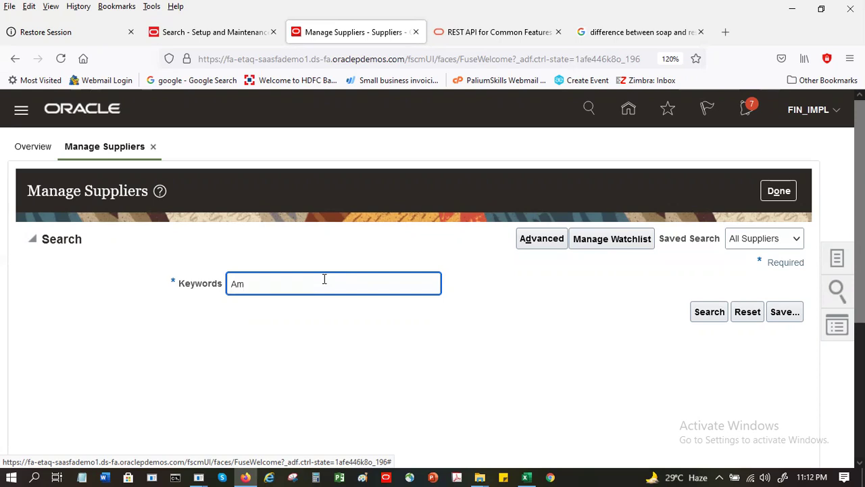
type("eric")
key("BackSpace")
key("BackSpace")
key("BackSpace")
key("BackSpace")
key("BackSpace")
key("BackSpace")
type("Les")
key("BackSpace")
type("s")
key("BackSpace")
type("e Supl")
key("BackSpace")
type("plier")
left_click(703, 308)
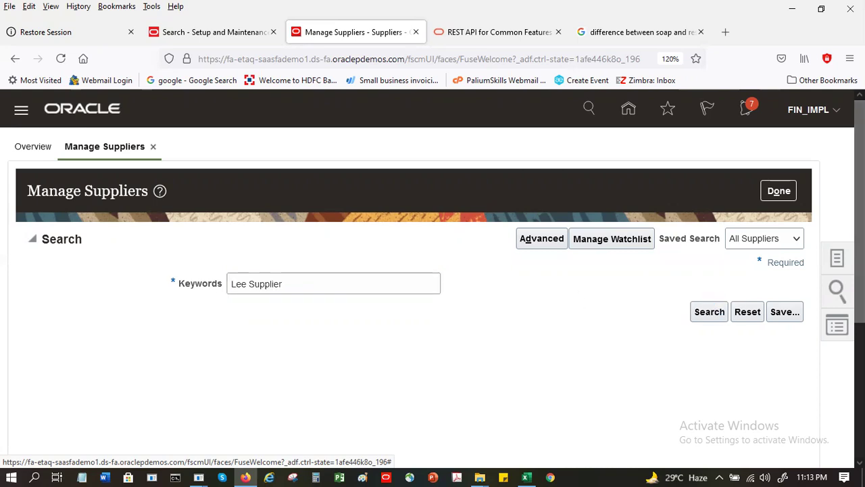
- Retry the search as 'Lee Suppliers', then replace the keyword with 'American'
scroll(433, 271, "down", 2)
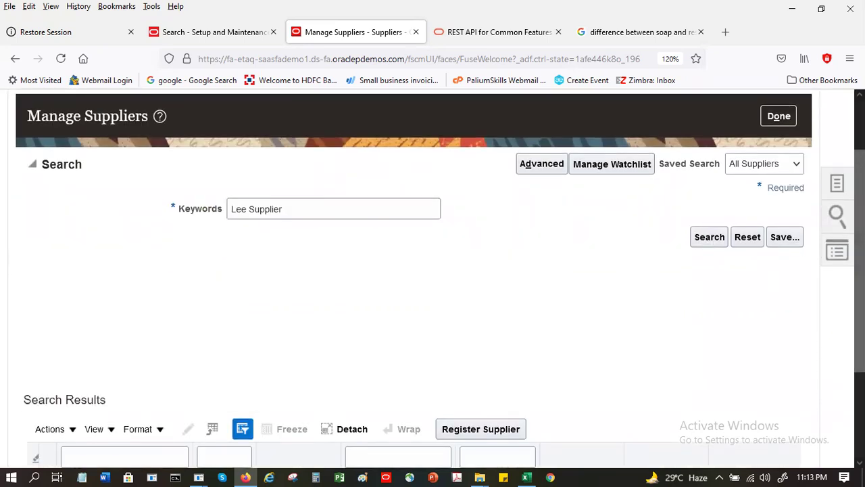
scroll(433, 271, "down", 3)
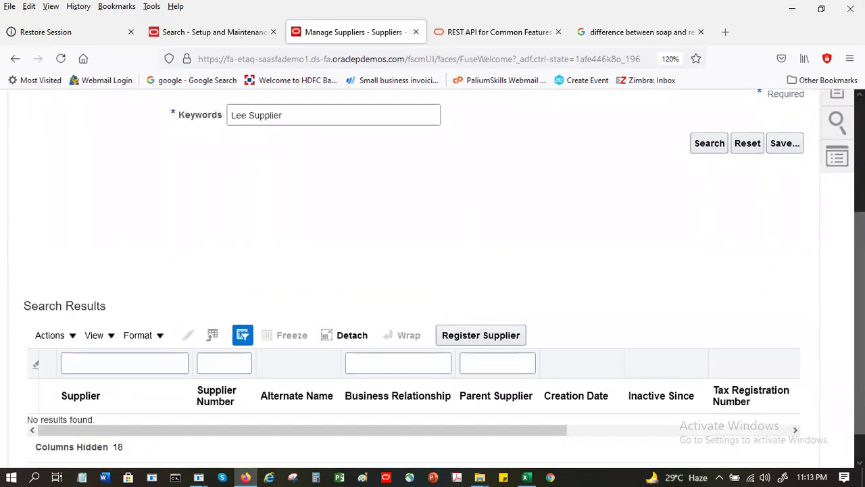
left_click(706, 149)
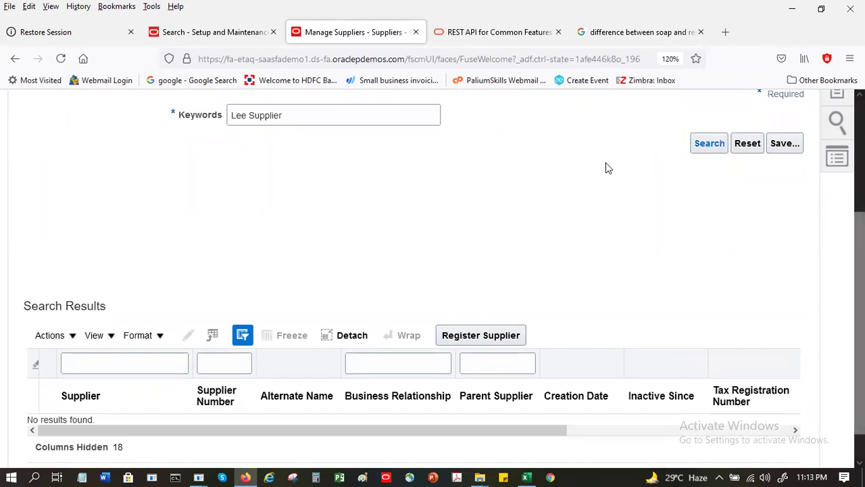
left_click(365, 122)
type("s")
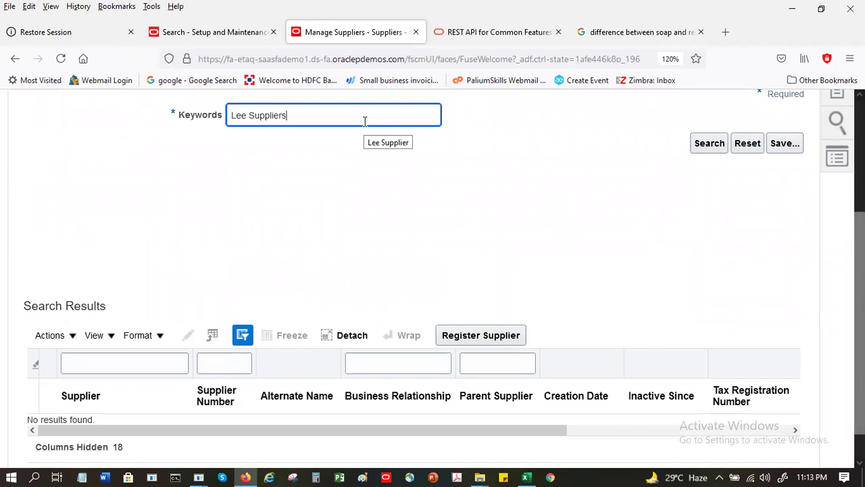
left_click(716, 144)
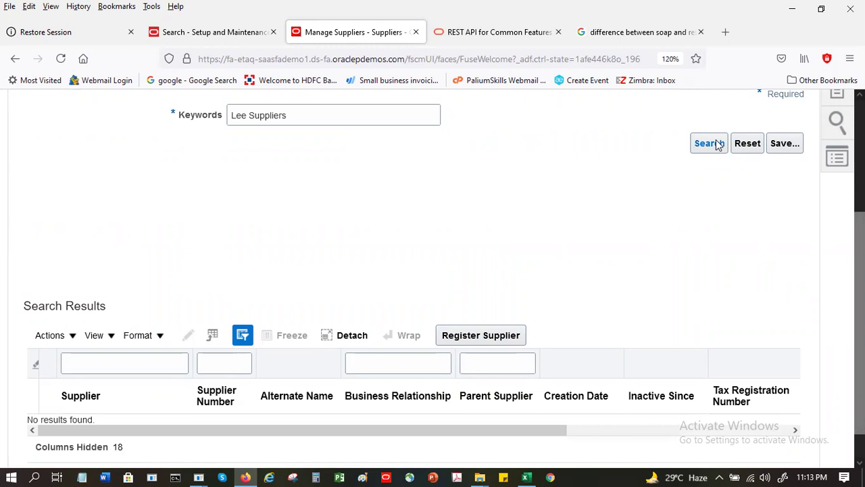
triple_click(353, 114)
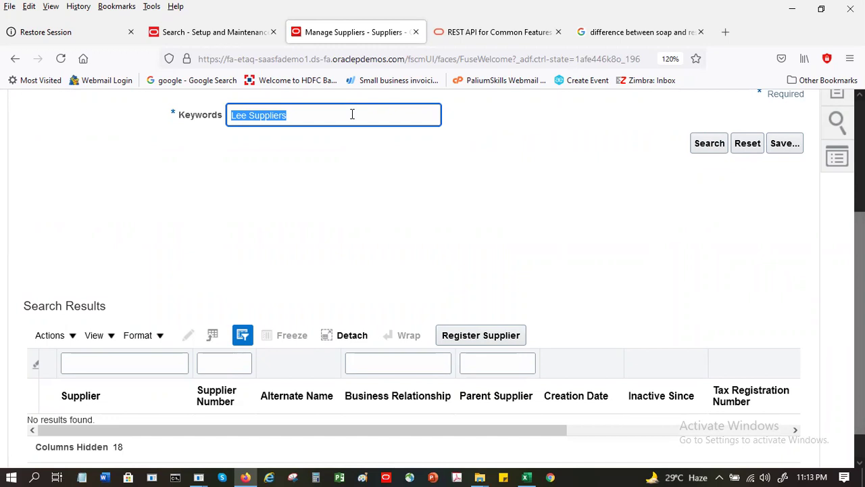
type("American")
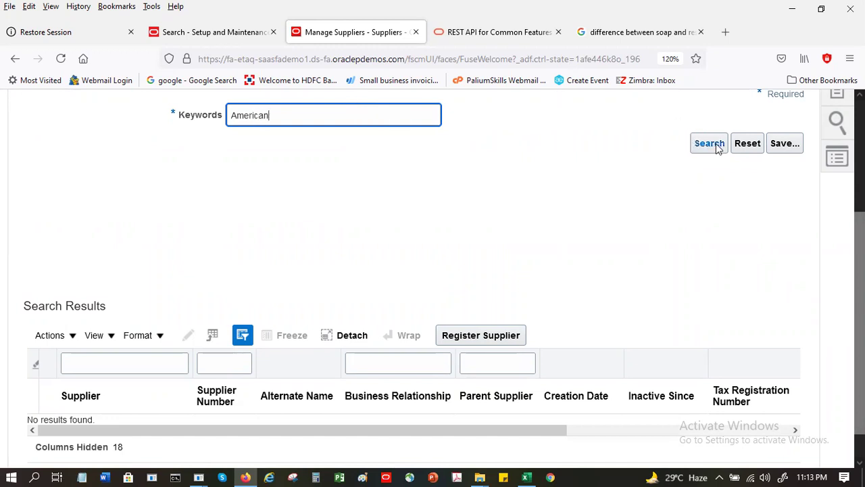
- Run the 'American' search and open supplier American Telephone and Telegraph, number 1259
left_click(709, 144)
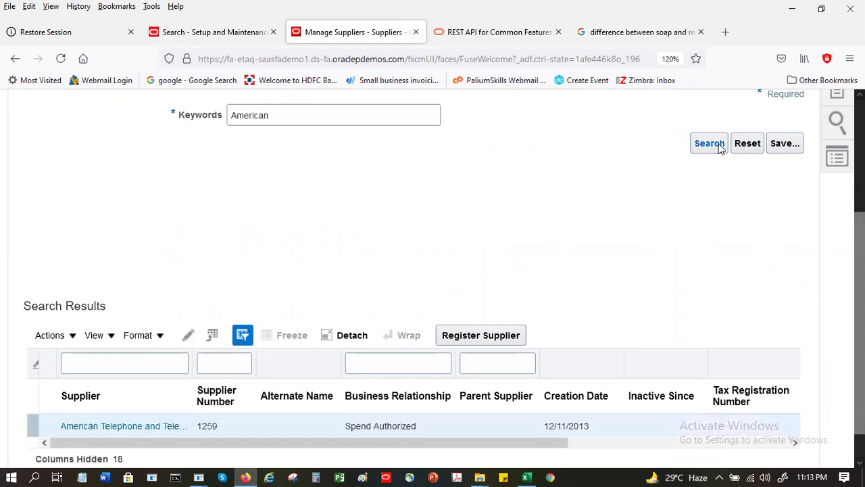
scroll(246, 404, "down", 1)
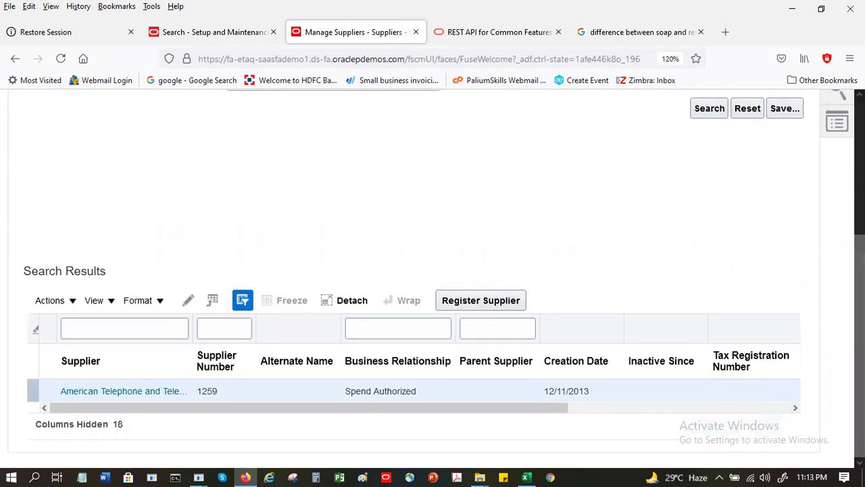
left_click(122, 391)
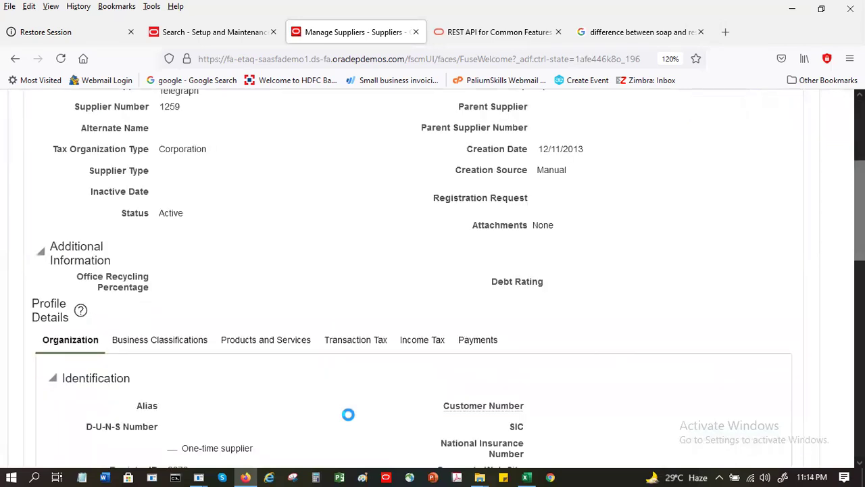
scroll(323, 221, "down", 3)
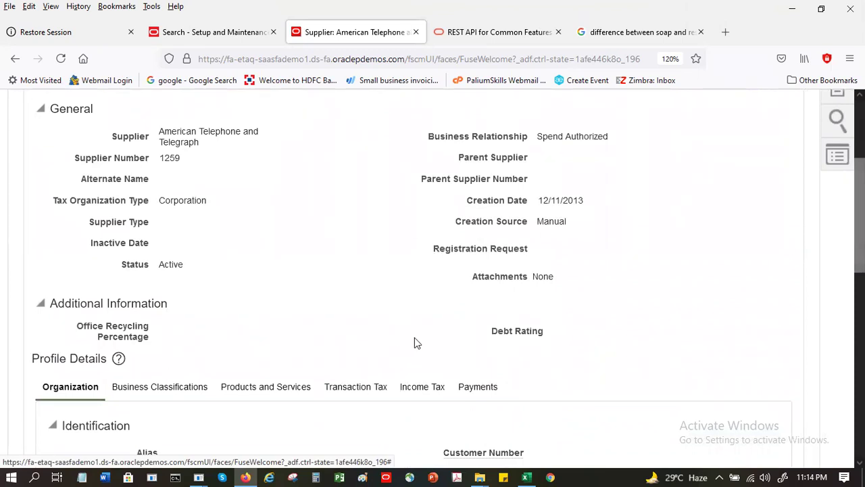
scroll(408, 331, "up", 5)
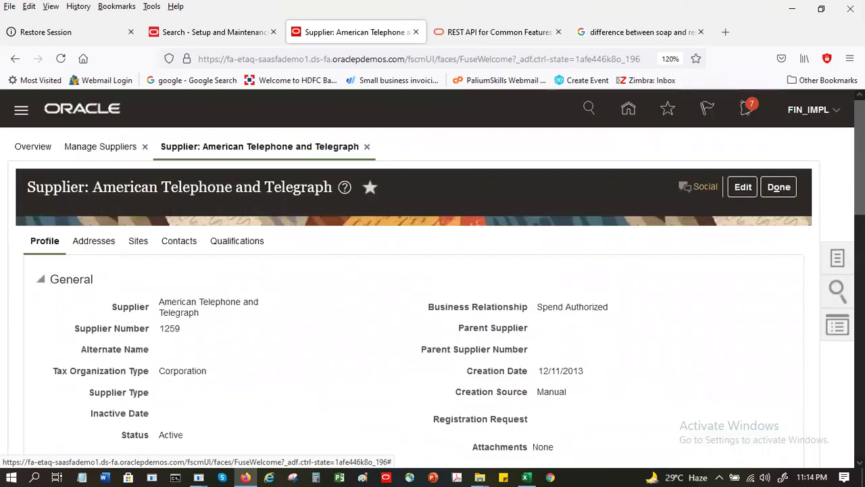
- Review the supplier's ATT US1 Atlanta address, then view its empty Sites list
left_click(95, 242)
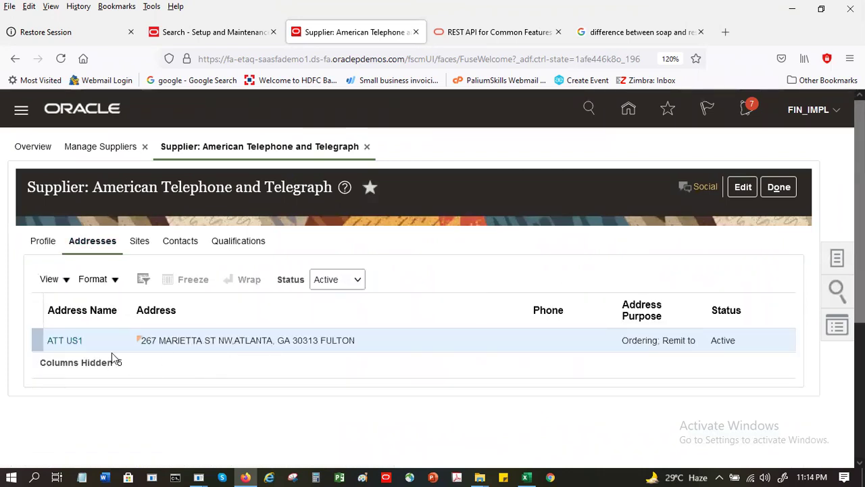
left_click(143, 249)
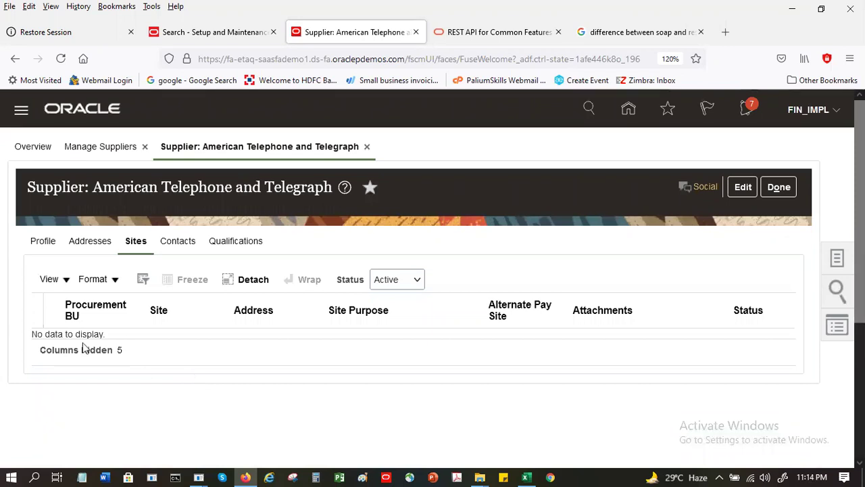
left_click_drag(79, 315, 65, 305)
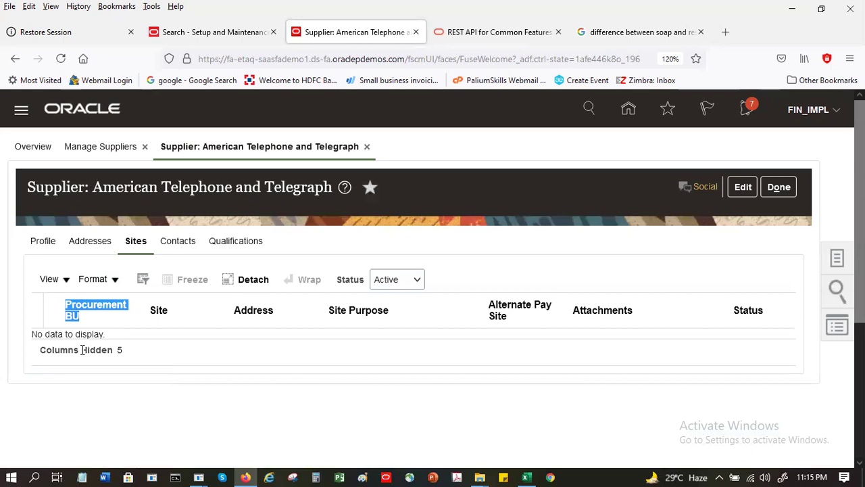
left_click(82, 350)
- Sign out of Oracle Fusion and confirm the single sign-off
left_click(836, 113)
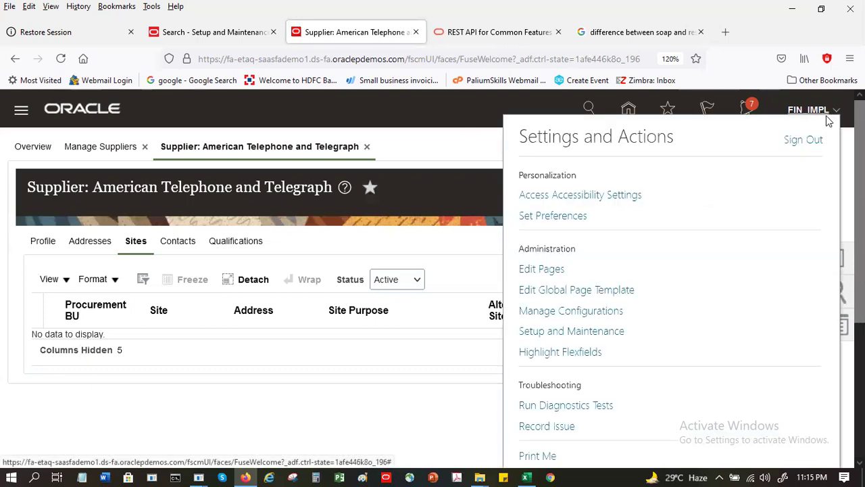
left_click(804, 140)
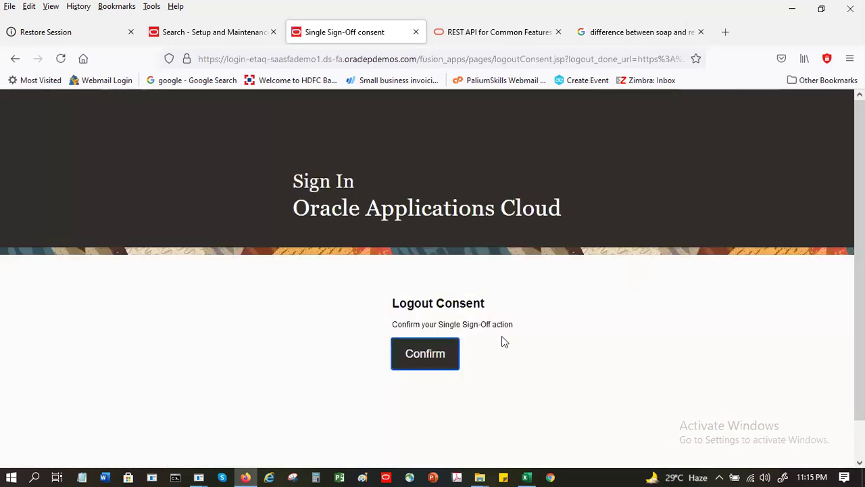
left_click(451, 355)
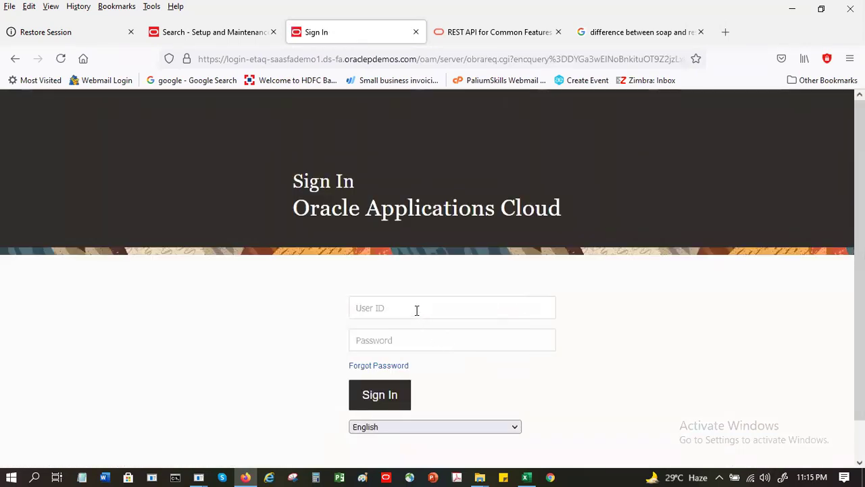
- Sign back in with a different user ID and password, saving the login in the browser
left_click(415, 304)
type("c")
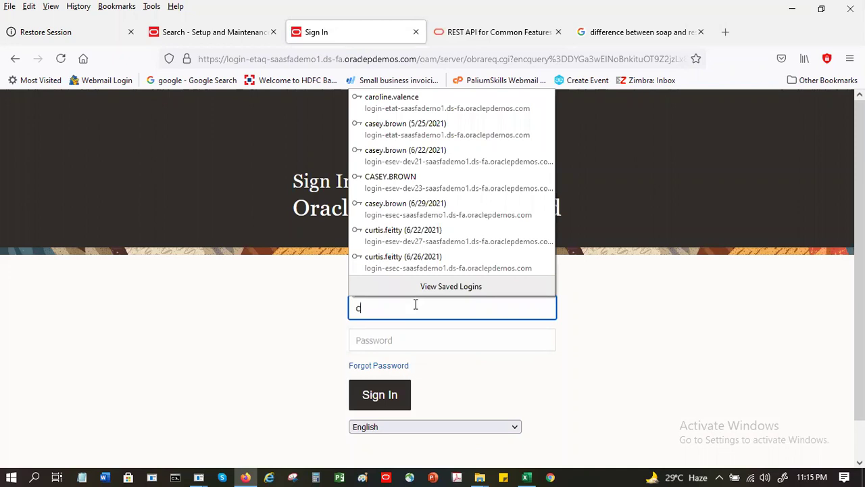
key("BackSpace")
type("f")
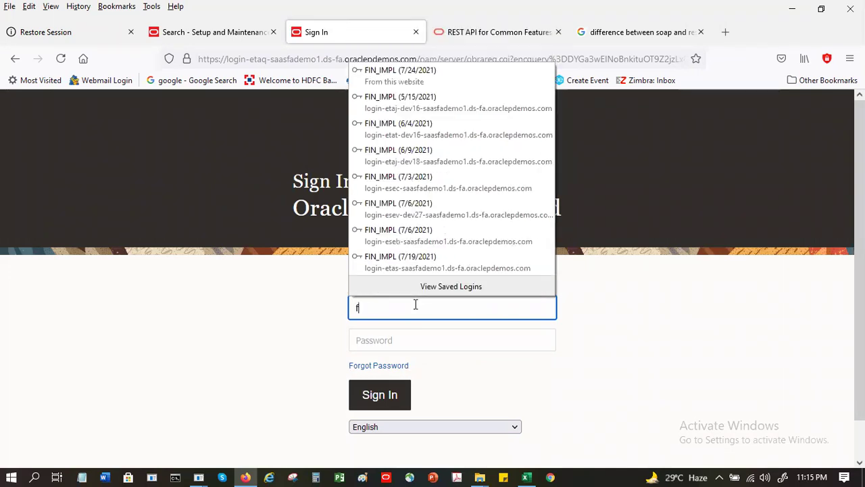
left_click(405, 82)
key("ctrl+a")
type("casey.brown")
left_click(579, 269)
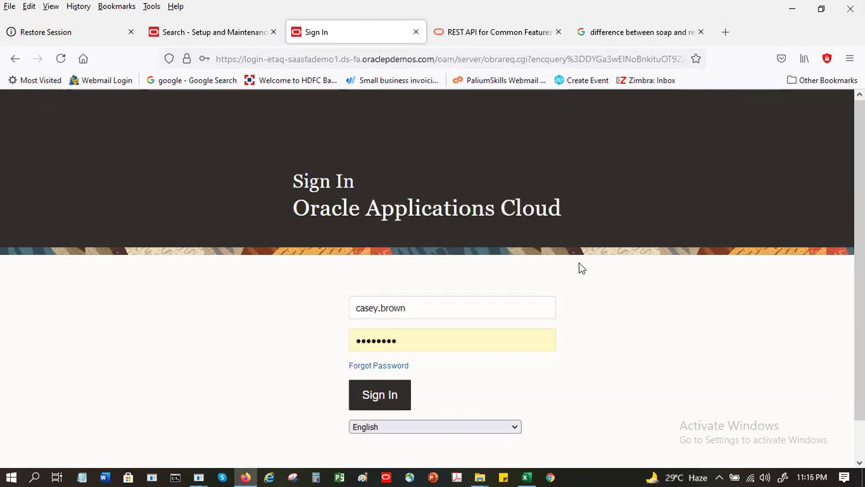
left_click(370, 395)
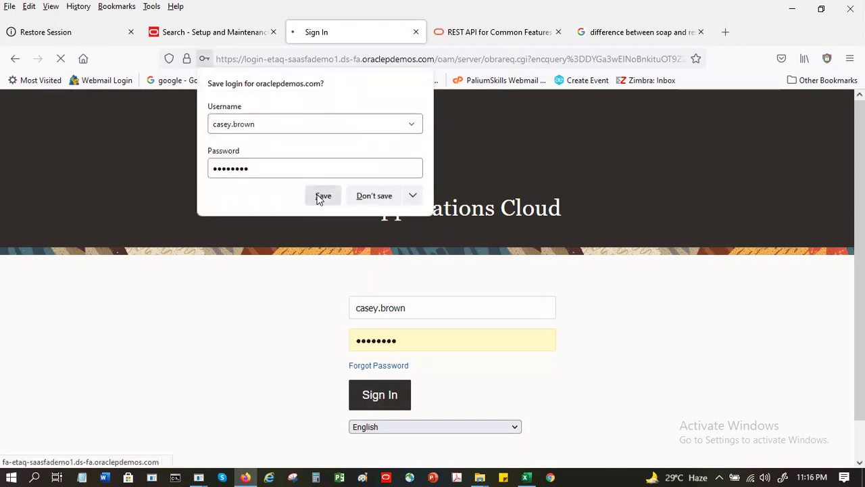
left_click(322, 196)
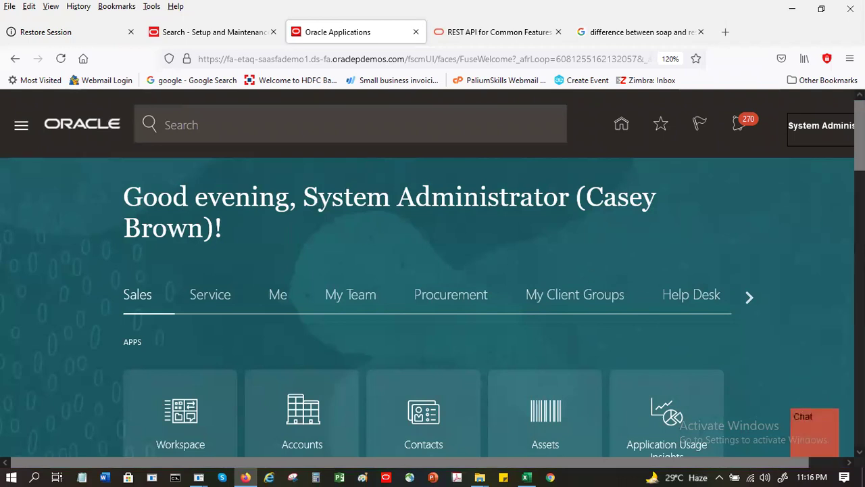
- From the home page's Procurement group, open the Suppliers work area
scroll(433, 271, "down", 3)
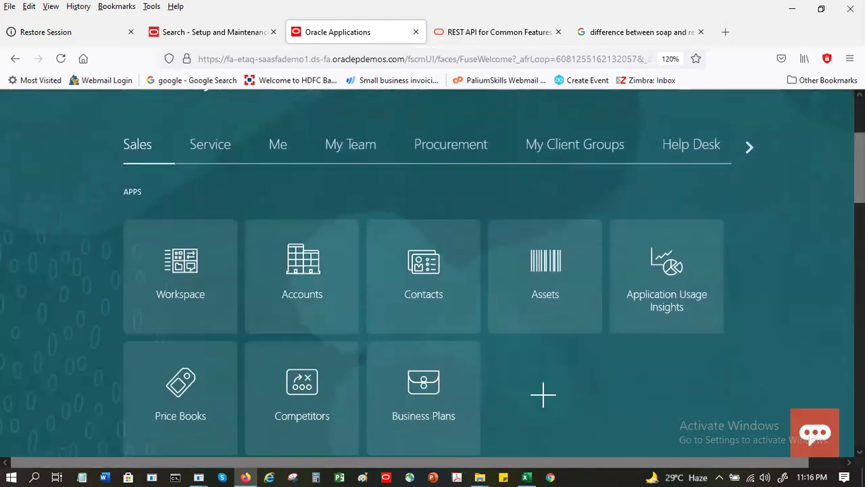
left_click(478, 146)
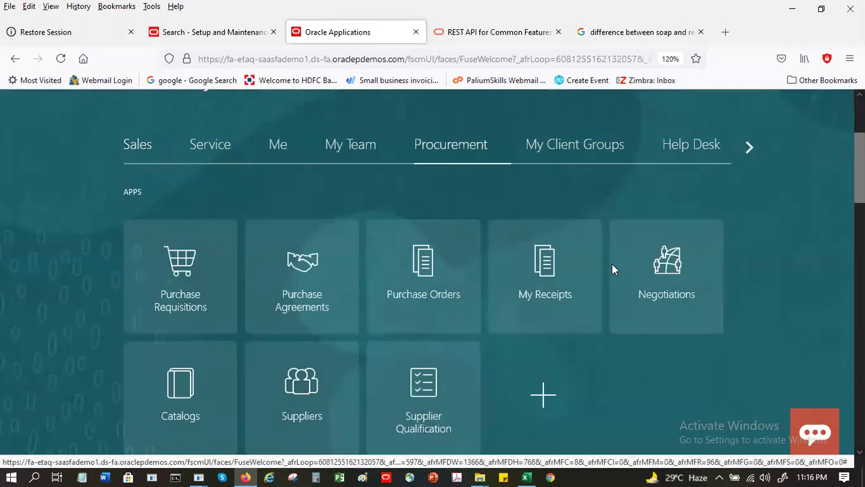
left_click(302, 388)
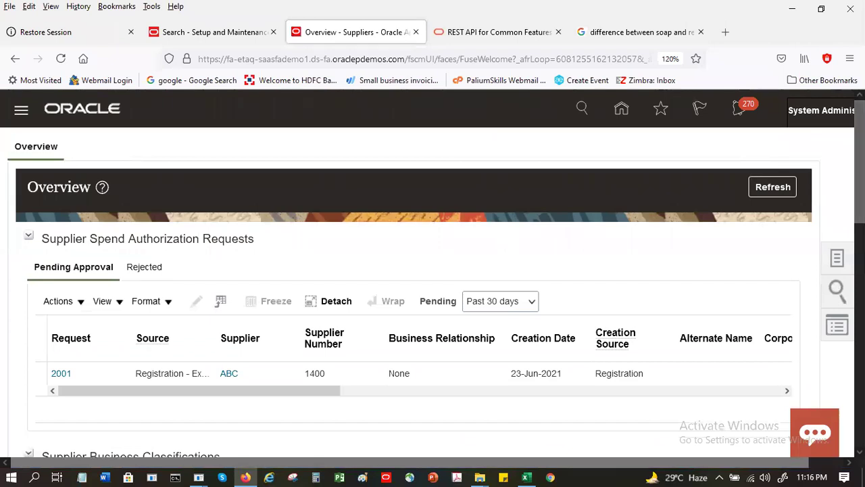
- Open Manage Suppliers from the Tasks panel and search the keyword 'American'
scroll(432, 270, "down", 8)
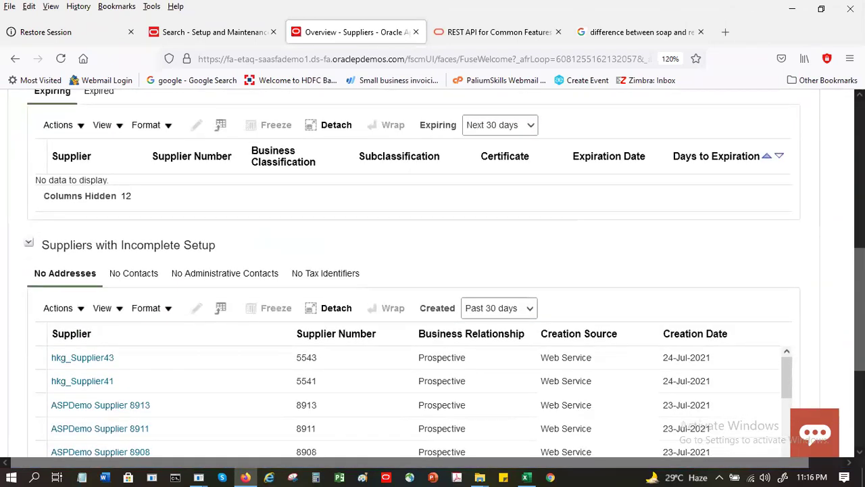
scroll(836, 287, "up", 10)
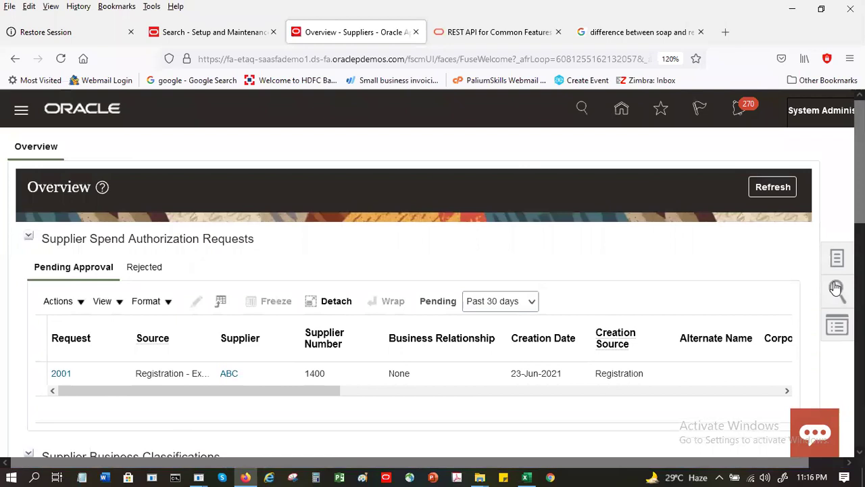
left_click(835, 259)
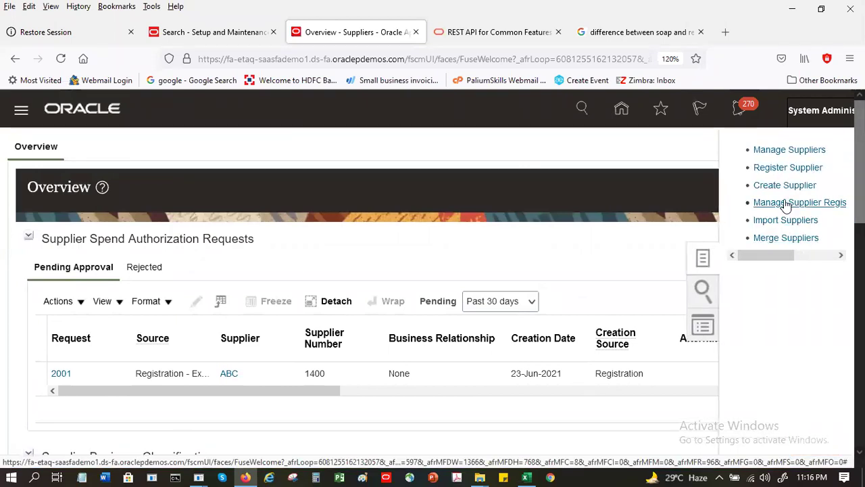
left_click(783, 150)
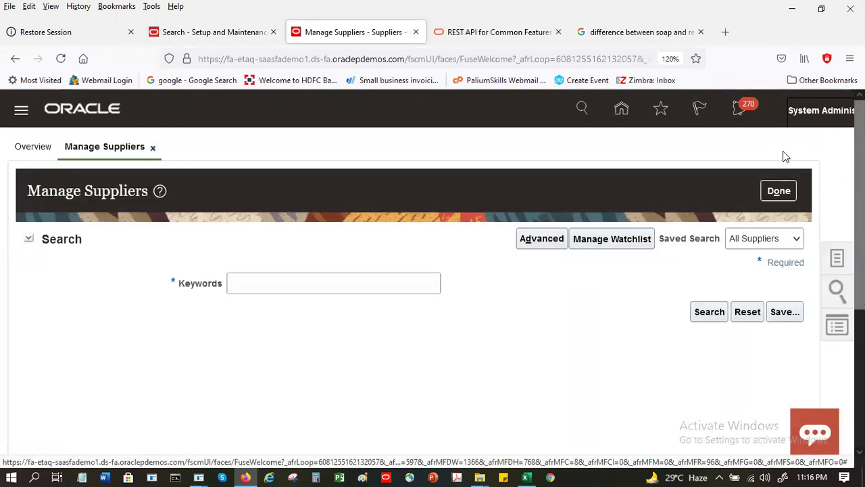
left_click(377, 280)
type("American")
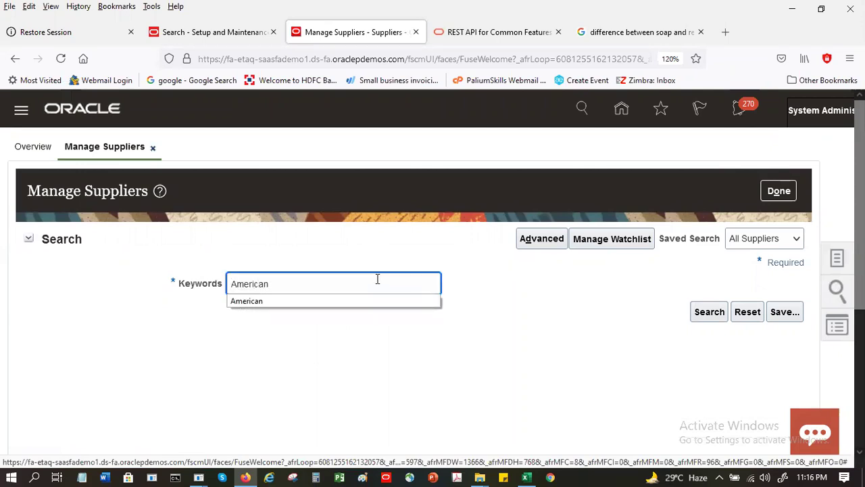
scroll(378, 278, "down", 3)
key("Return")
scroll(144, 416, "down", 2)
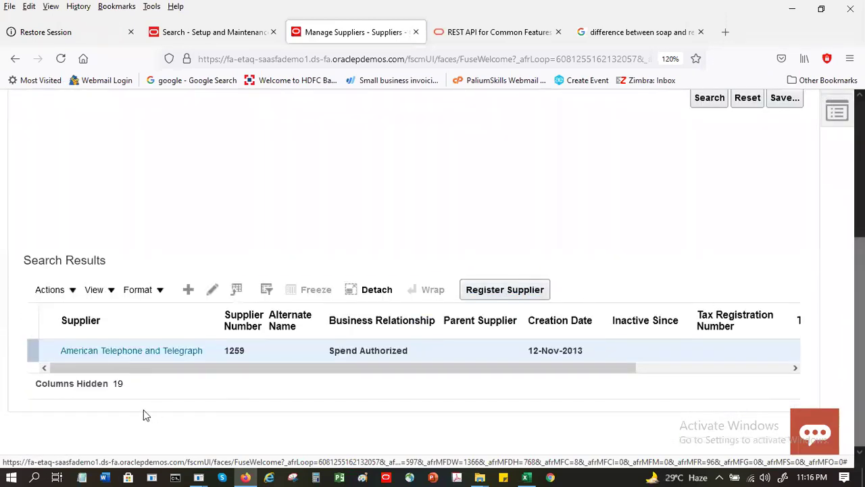
- Review American Telephone and Telegraph's addresses and its ATT US1 site purposes, then close the supplier record
left_click(147, 349)
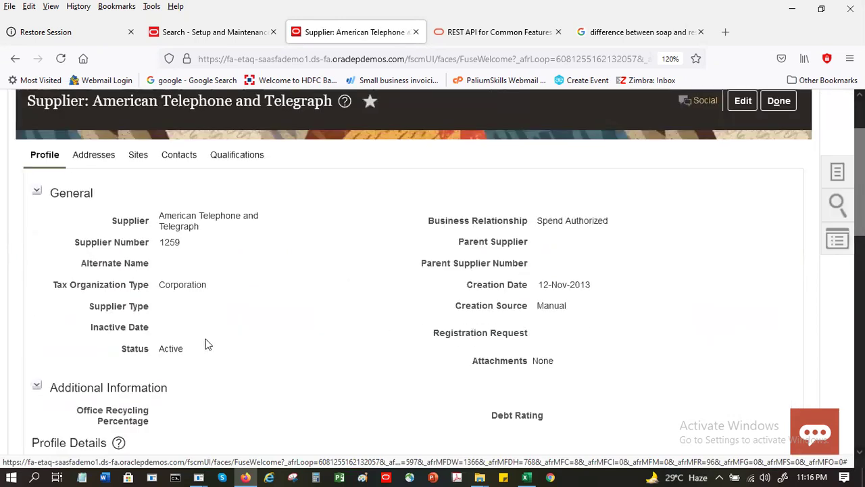
left_click_drag(73, 155, 100, 164)
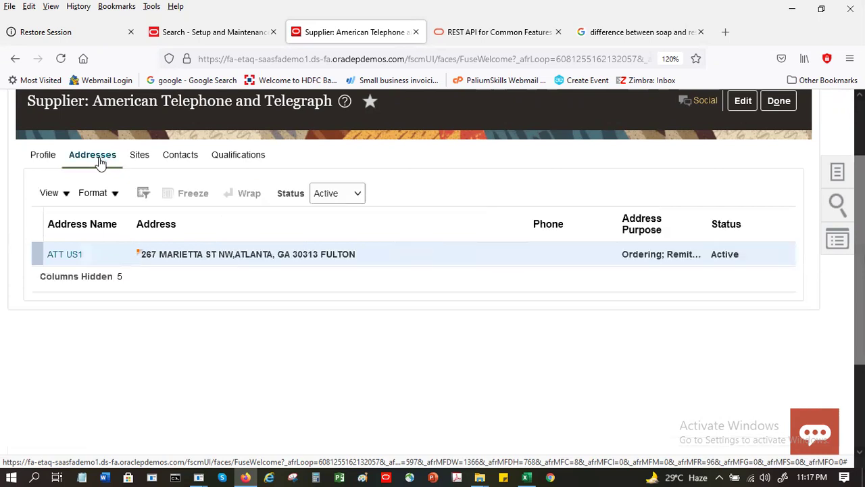
left_click(144, 155)
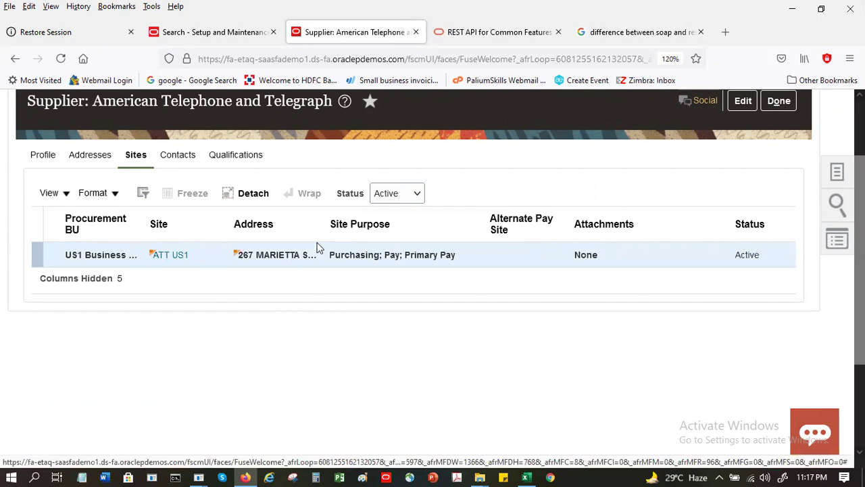
triple_click(402, 254)
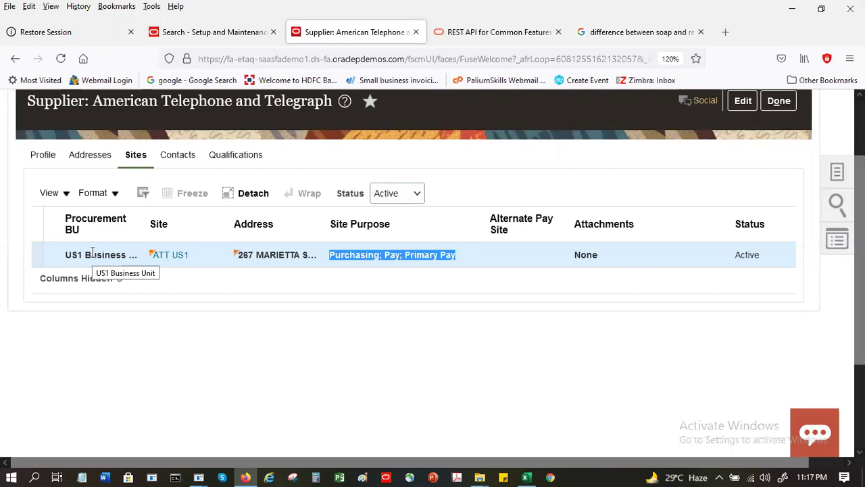
left_click(50, 163)
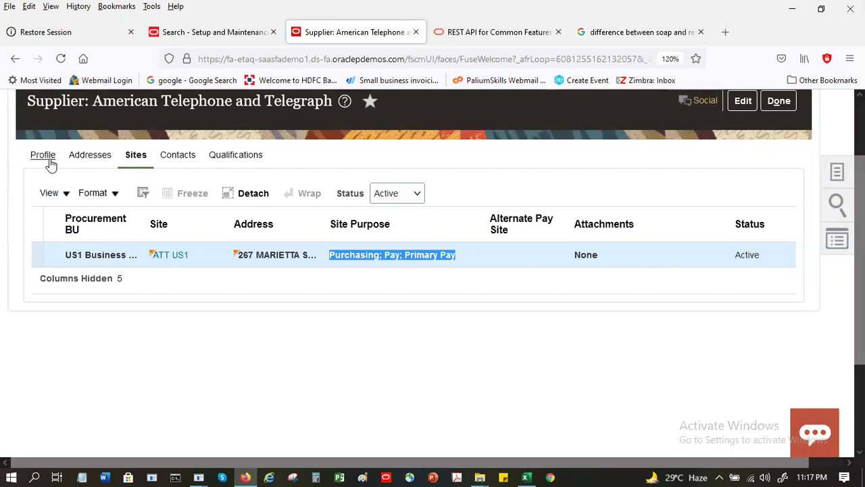
left_click(784, 102)
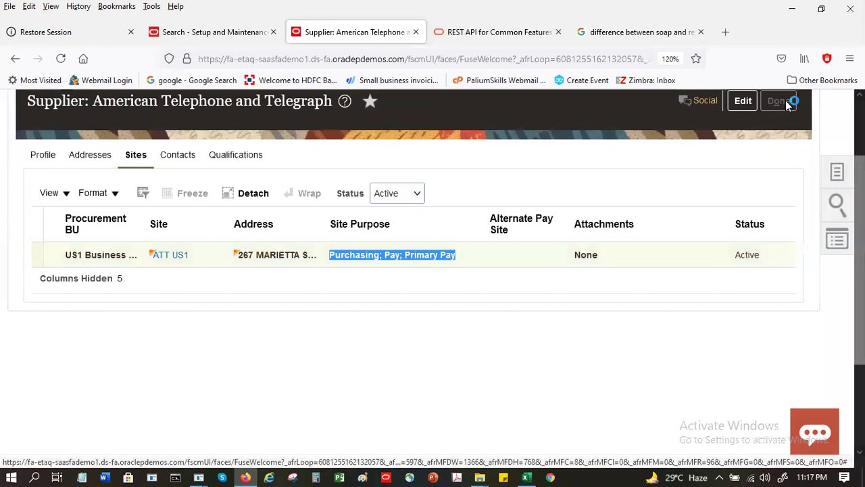
- Search Manage Suppliers with the keyword 'Lee Supplier' and confirm that no results come back
double_click(313, 205)
type("Lee")
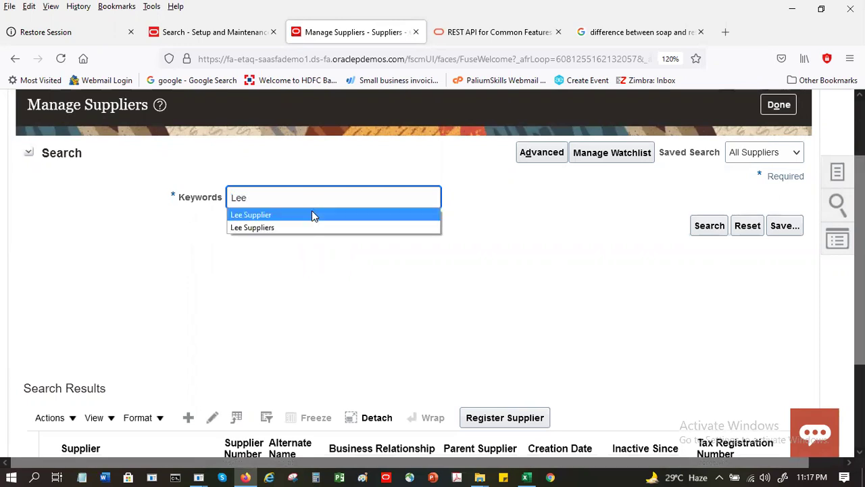
left_click(311, 214)
left_click(705, 226)
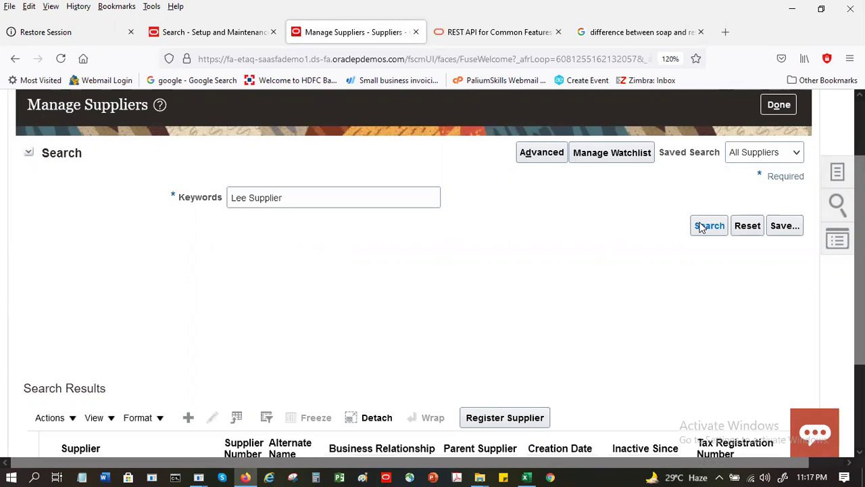
scroll(700, 227, "down", 3)
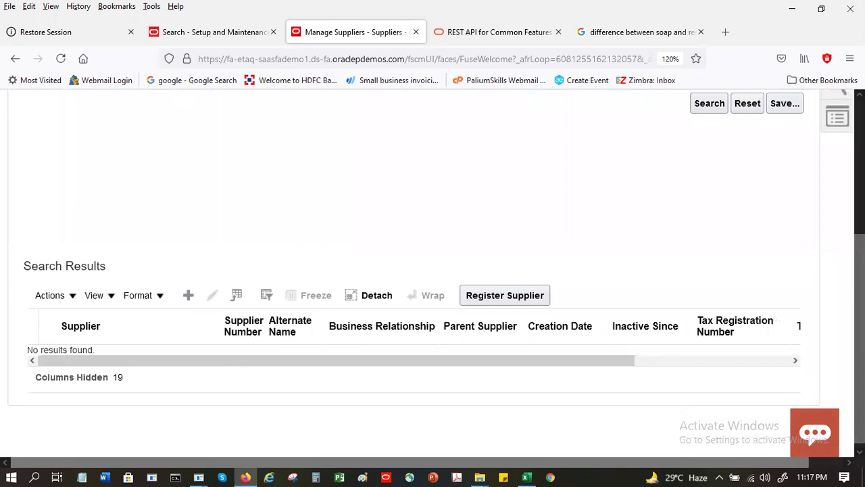
scroll(413, 270, "up", 3)
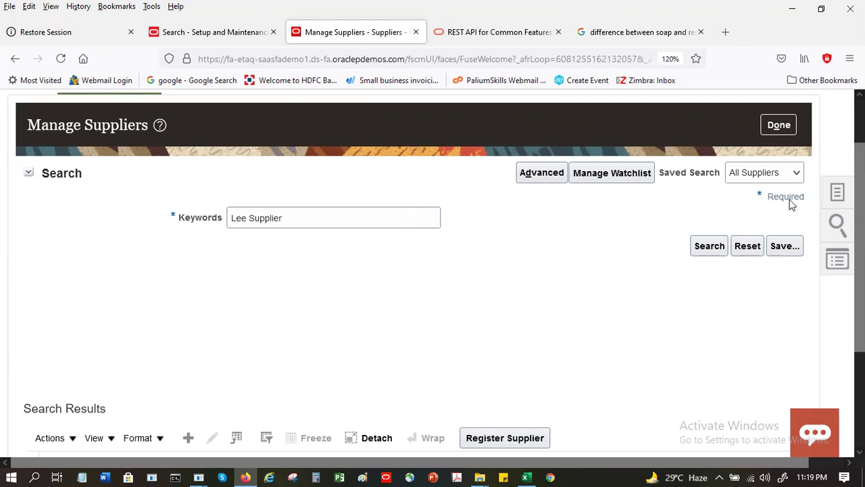
scroll(789, 202, "down", 2)
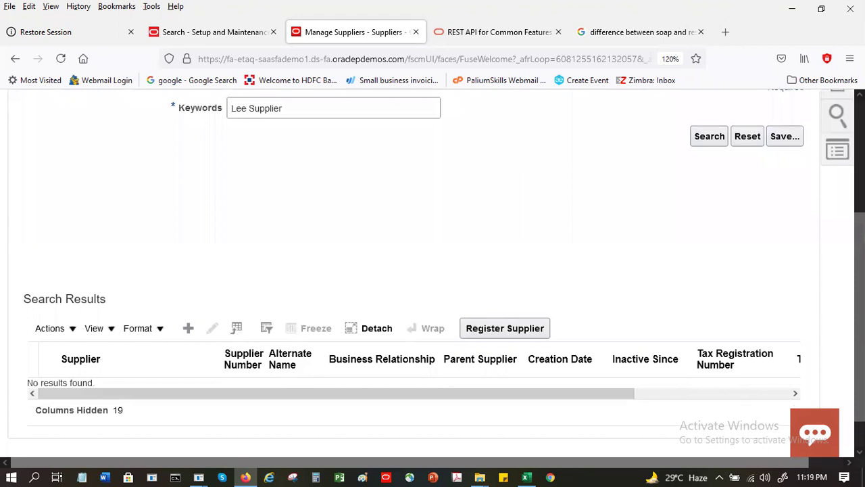
scroll(433, 270, "up", 1)
- Shorten the supplier search keyword to 'Lee' and rerun the search
left_click(320, 173)
key("BackSpace")
key("BackSpace")
key("BackSpace")
key("BackSpace")
key("BackSpace")
key("BackSpace")
key("BackSpace")
key("BackSpace")
key("BackSpace")
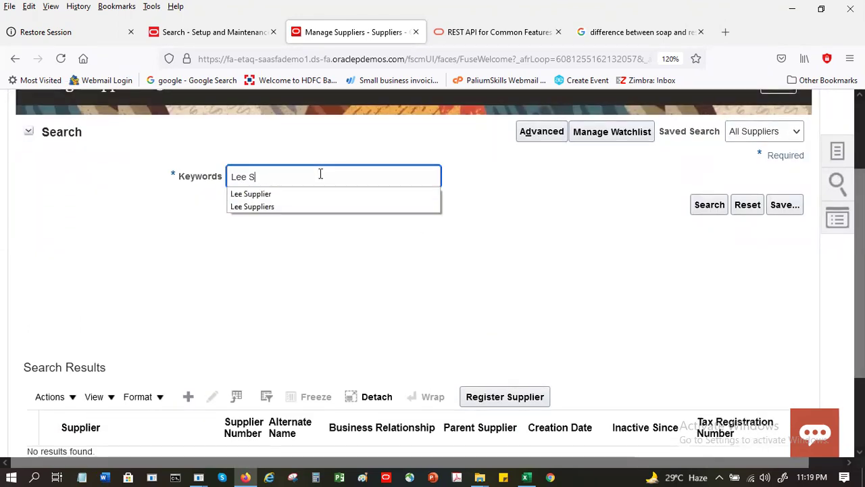
left_click(711, 211)
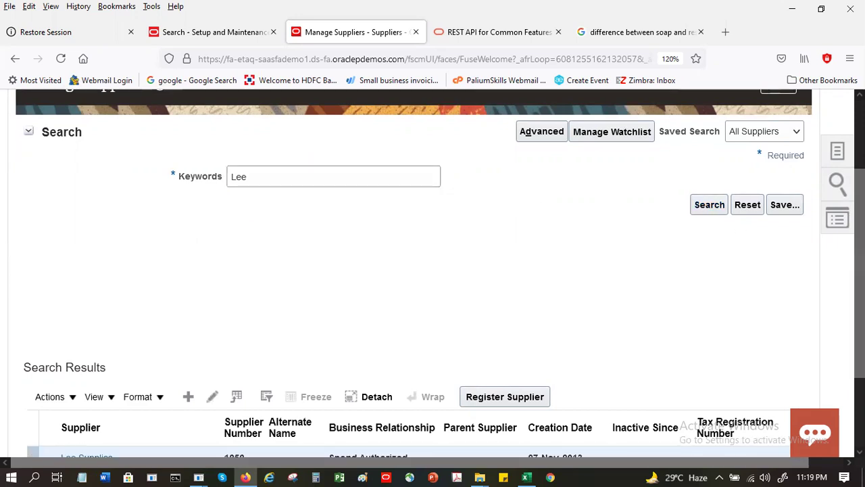
- Open Lee Supplies (supplier 1252) and view its addresses, from Lee Australia through Lee Sup CH
scroll(182, 409, "down", 3)
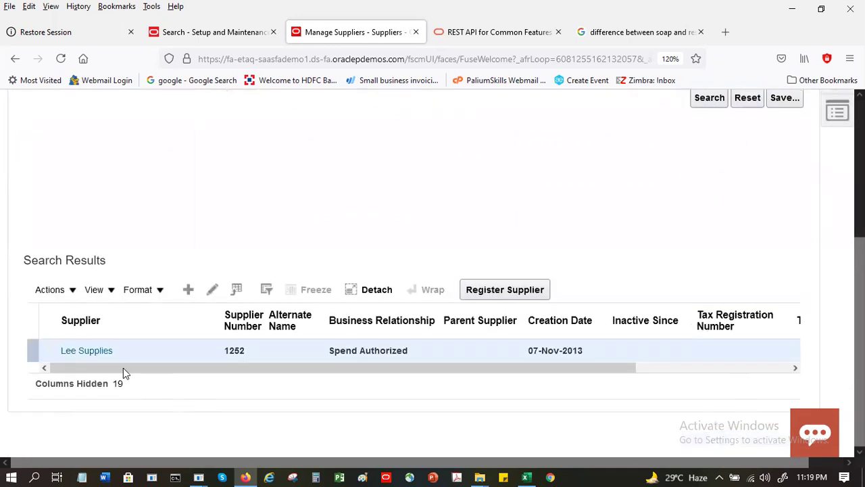
left_click(101, 352)
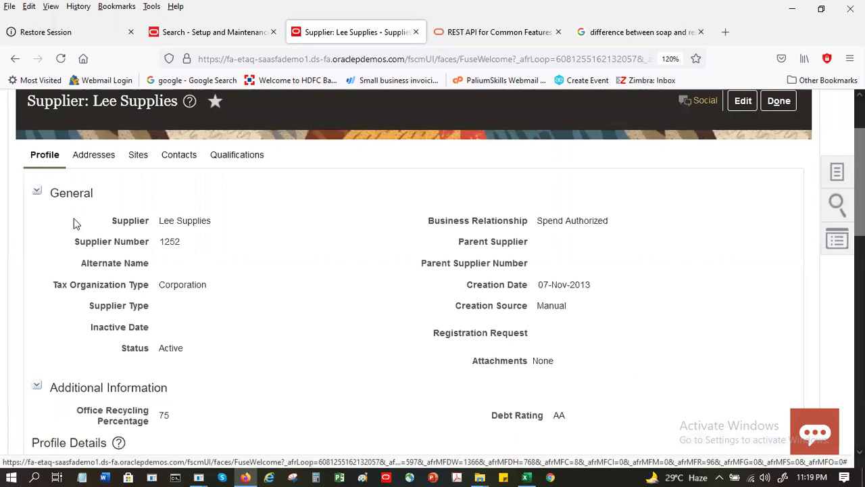
left_click(101, 157)
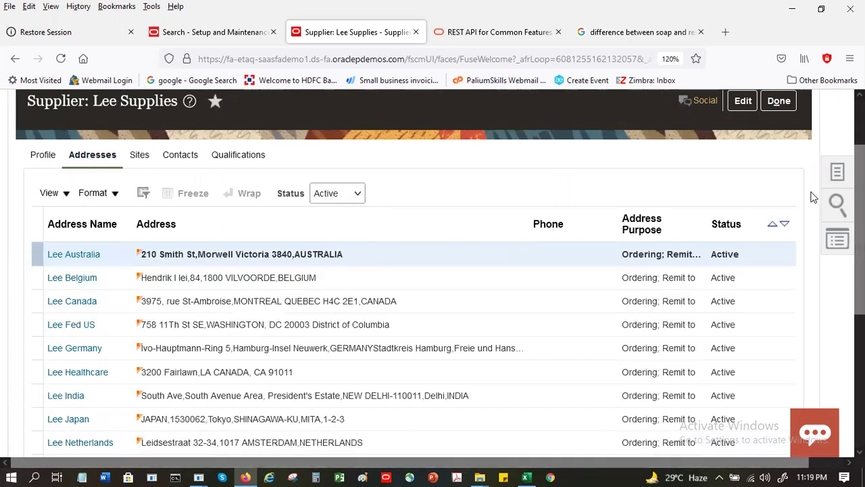
scroll(433, 270, "down", 3)
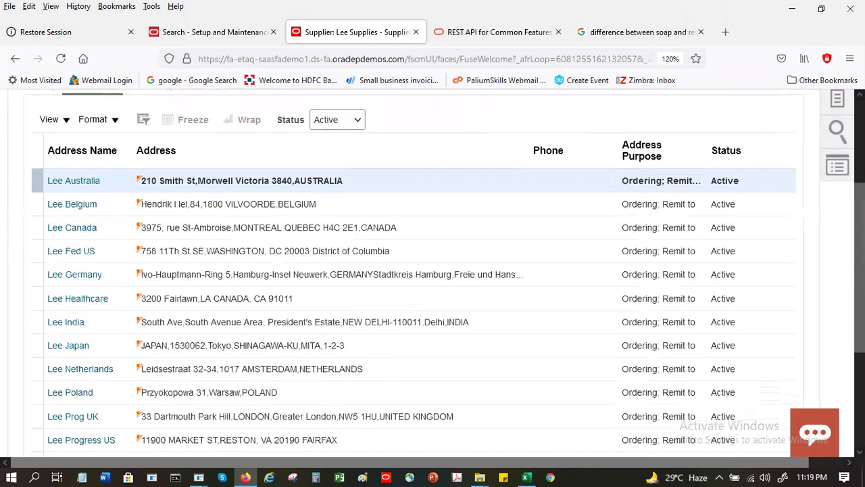
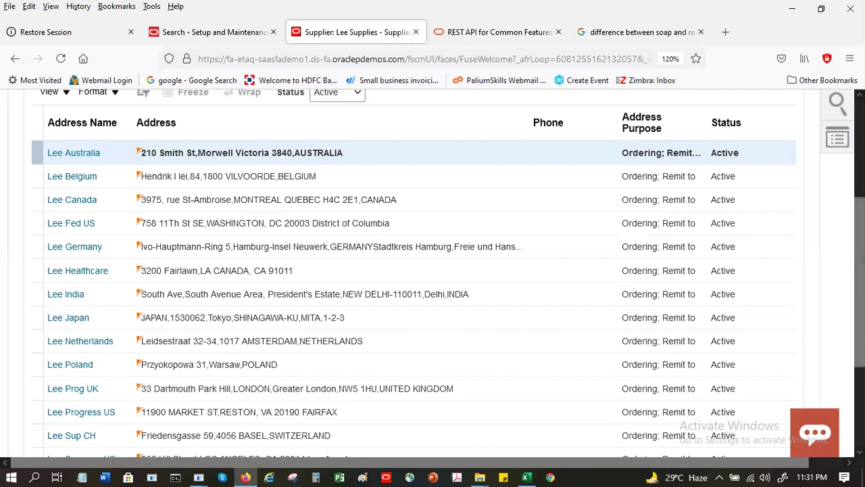
- Show the Lee Supplies Sites tab, listing the active Lee US1 site for US1 Business Unit
scroll(58, 284, "up", 3)
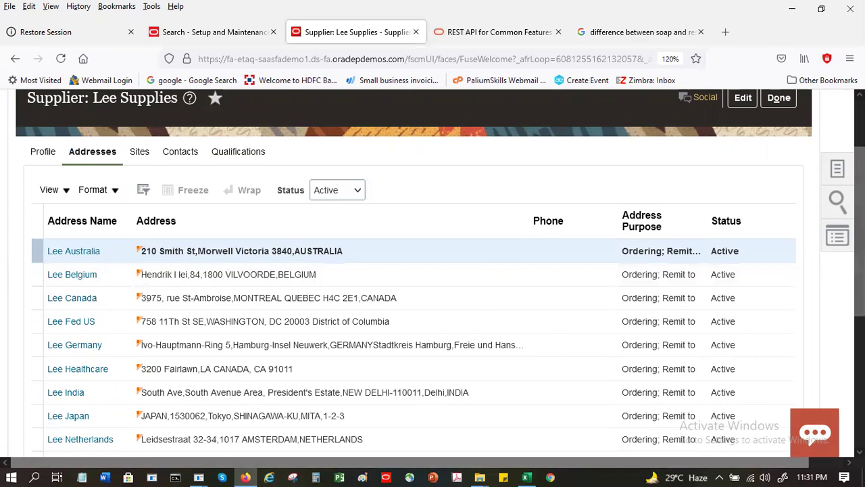
scroll(439, 273, "down", 2)
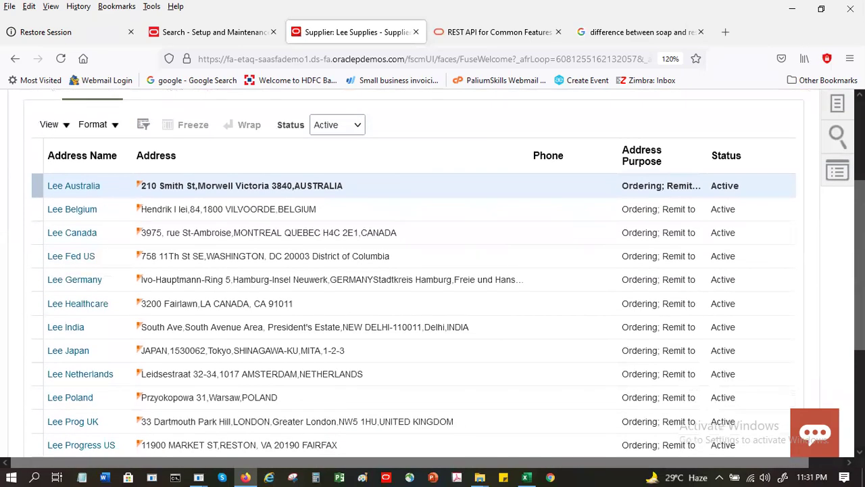
scroll(439, 272, "down", 2)
scroll(439, 273, "down", 2)
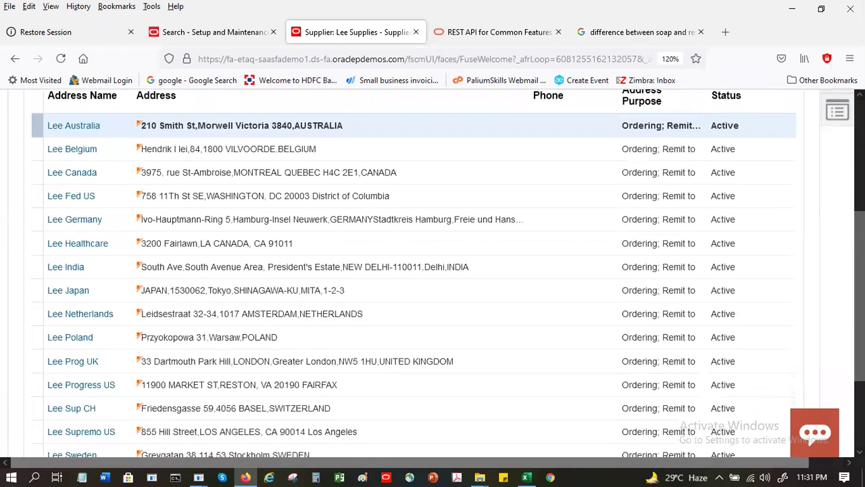
scroll(439, 272, "down", 3)
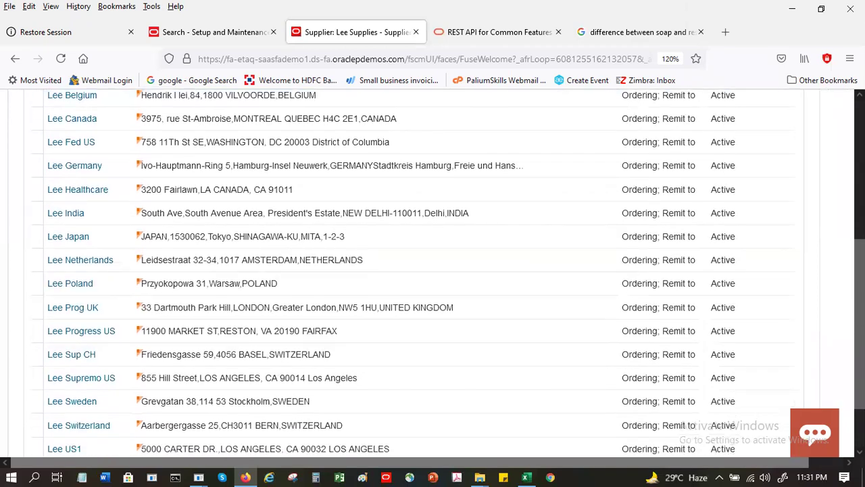
scroll(281, 164, "up", 8)
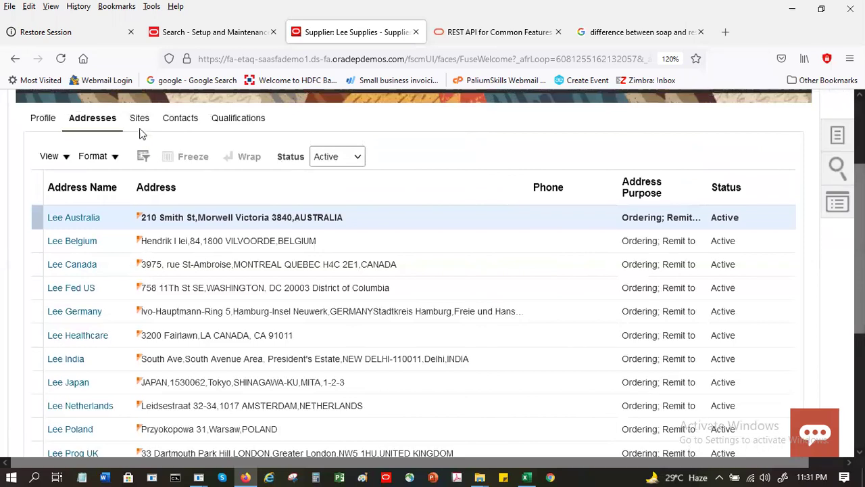
left_click(140, 123)
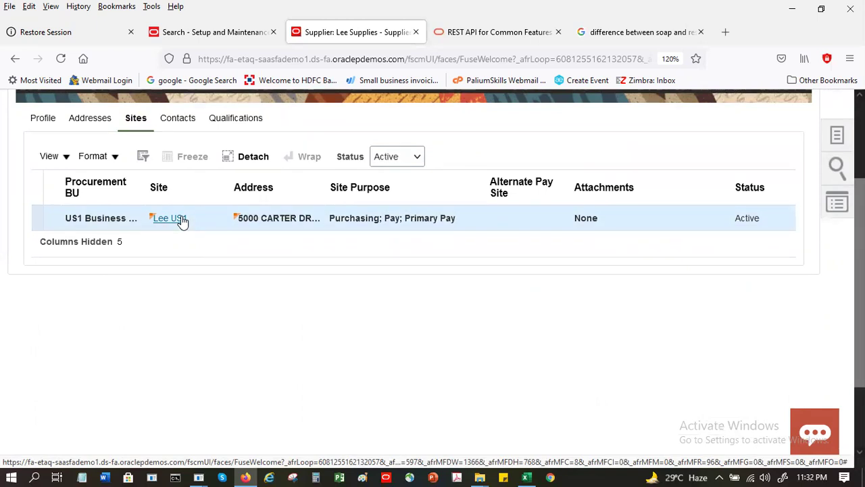
- Open the Lee US1 site and highlight its Procurement BU and Purchasing, Pay, Primary pay purposes
left_click(169, 218)
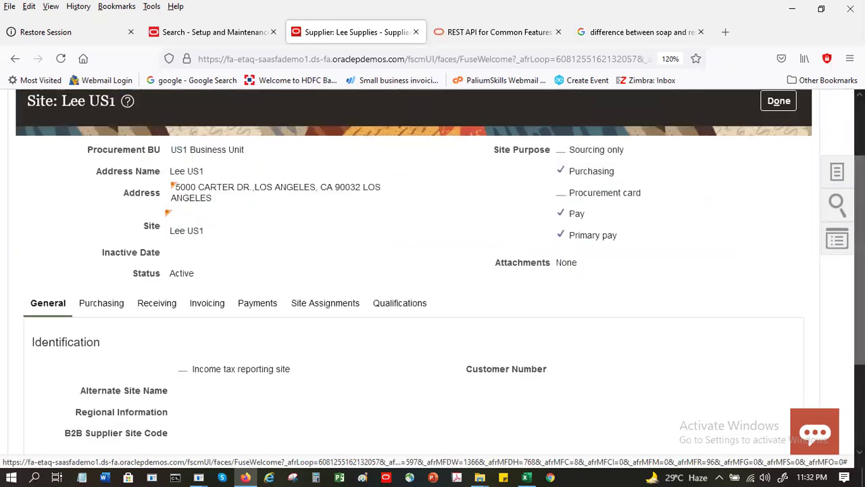
scroll(432, 271, "down", 3)
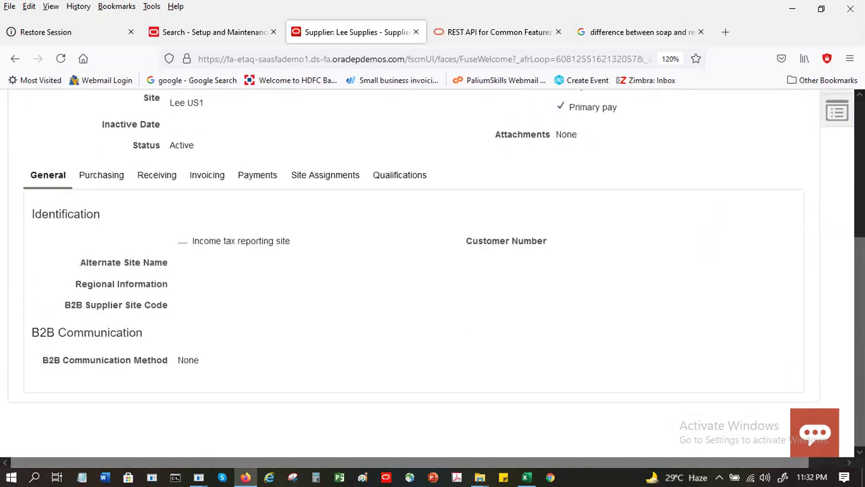
scroll(432, 270, "up", 4)
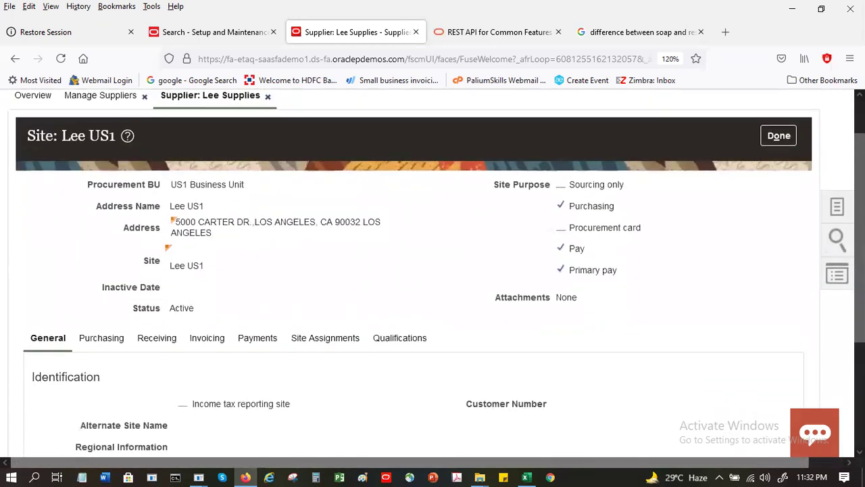
triple_click(208, 190)
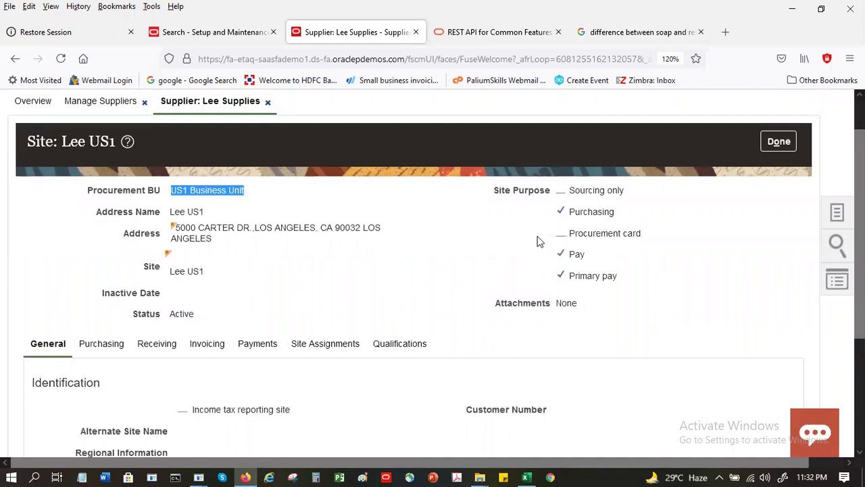
left_click_drag(556, 192, 615, 281)
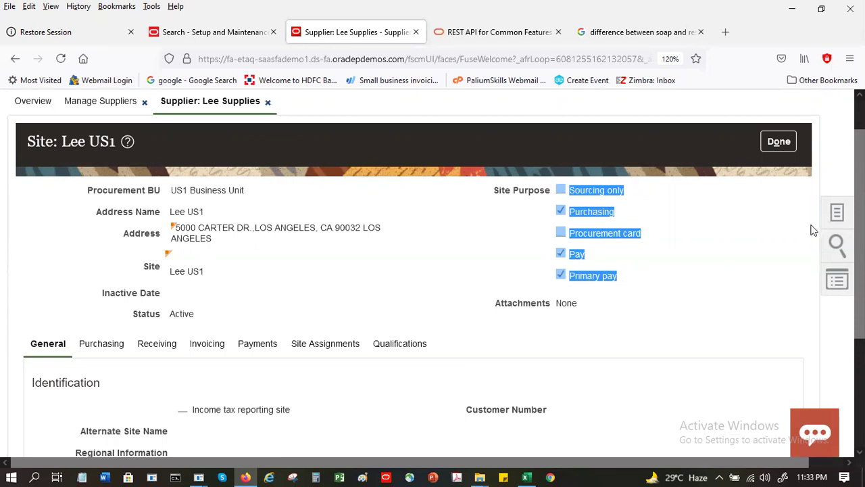
scroll(858, 230, "down", 3)
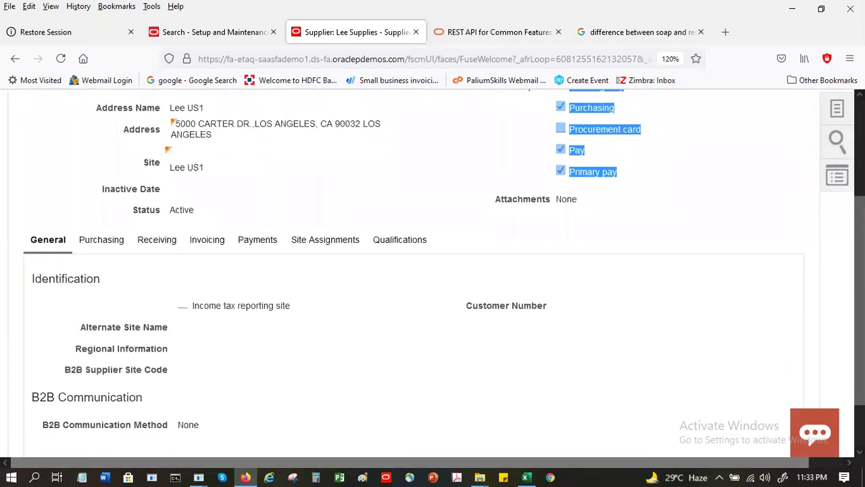
- Review Lee US1's site assignments, including its withholding and distribution columns
left_click(325, 244)
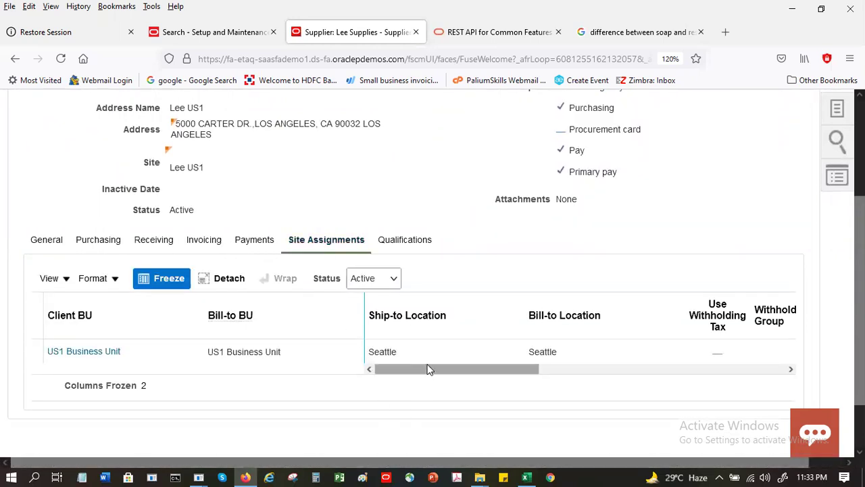
left_click_drag(427, 369, 609, 404)
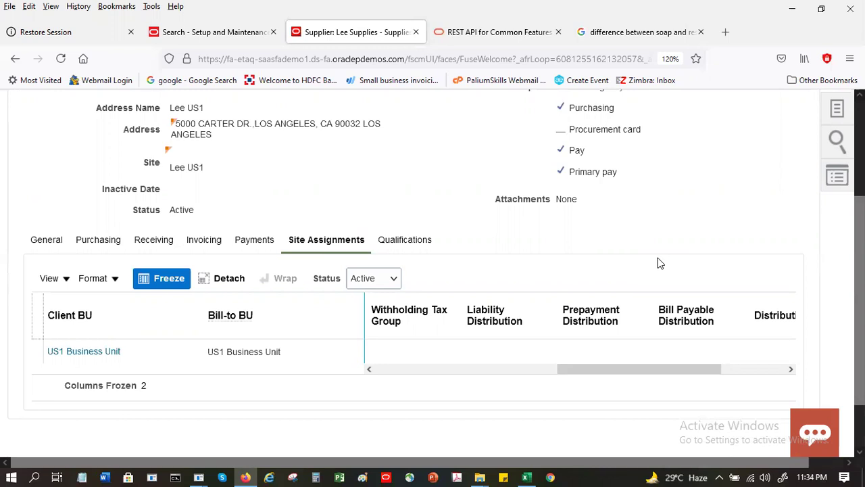
scroll(433, 270, "up", 3)
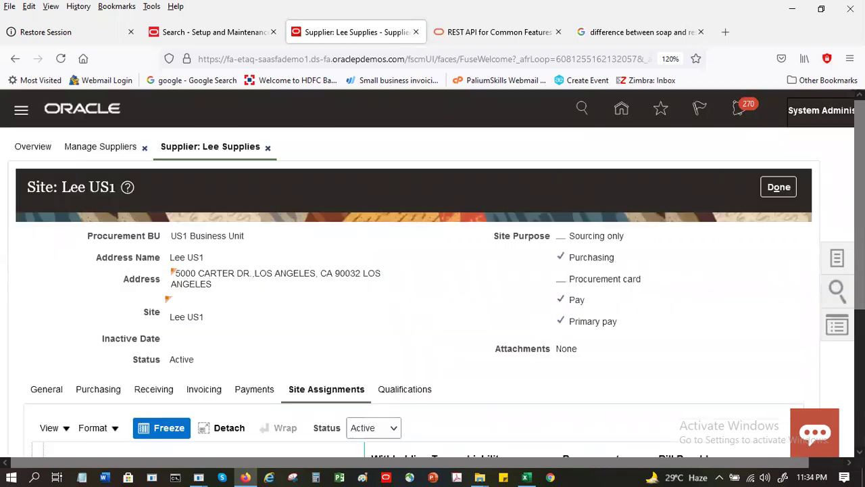
- Go to Setup and Maintenance and open the task search from the Tasks panel
left_click(840, 118)
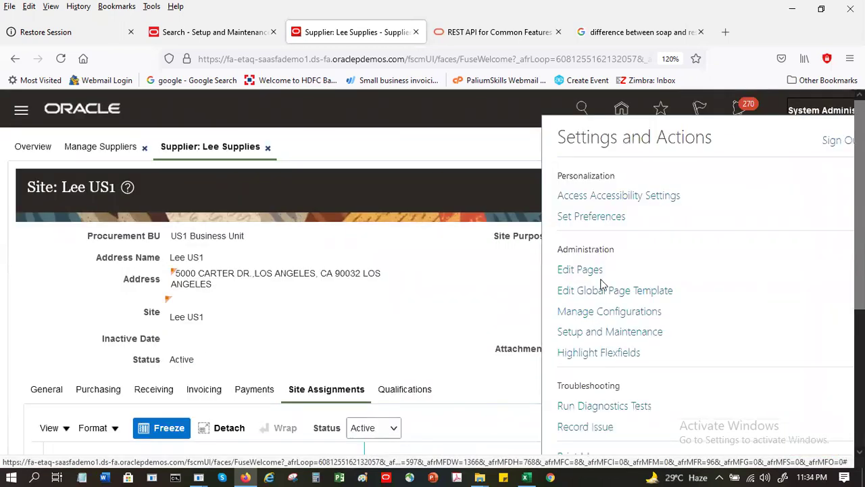
left_click(608, 332)
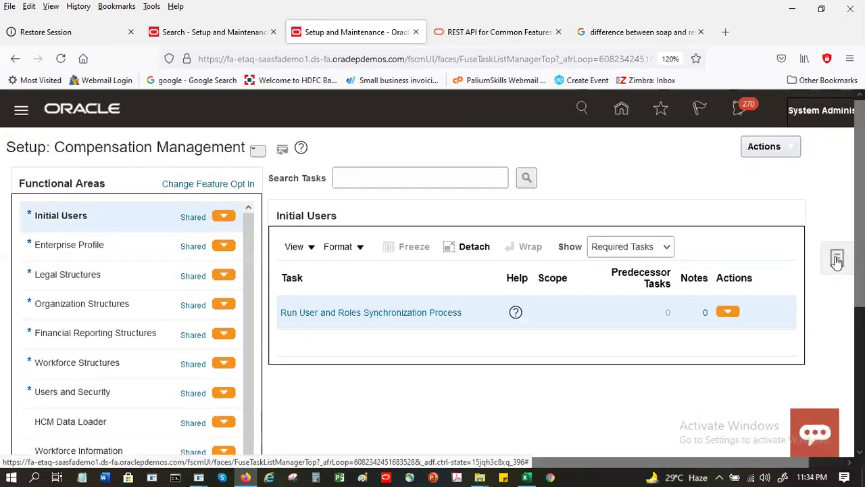
left_click(837, 260)
left_click(770, 309)
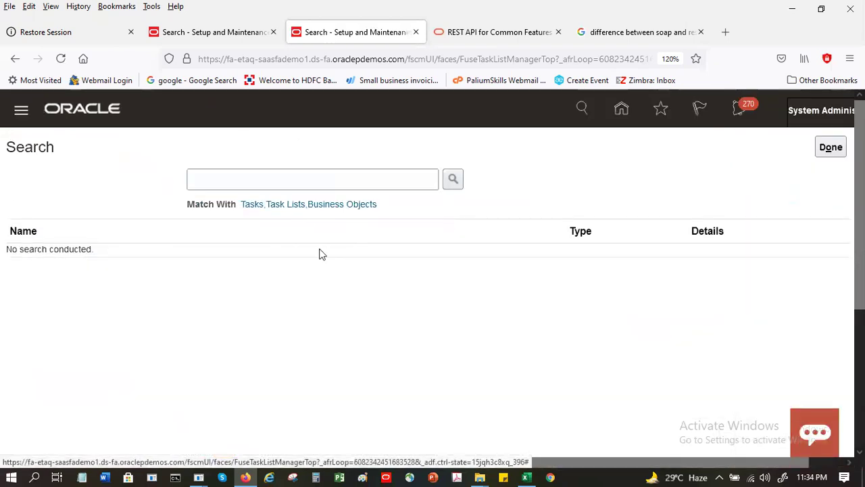
- Search tasks for 'payables option' and open Manage Invoice Options under Define General Payables Options
left_click(301, 187)
type("pa")
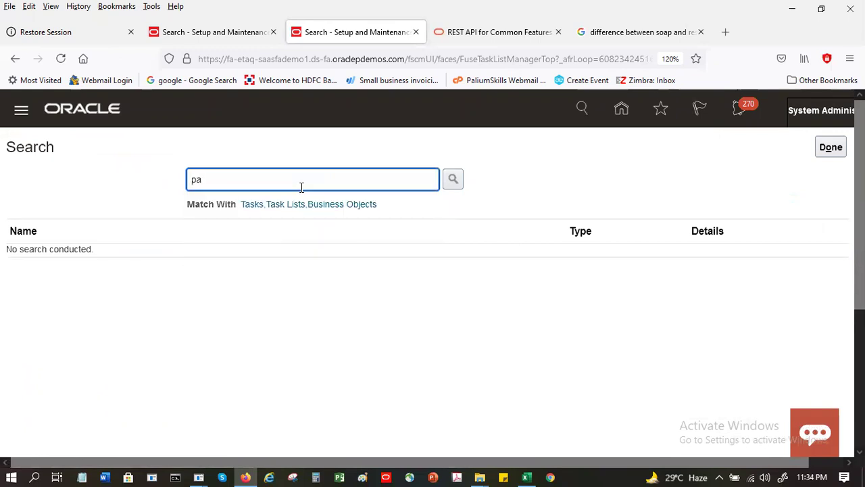
type("yables opt")
key("BackSpace")
type("ption")
key("Return")
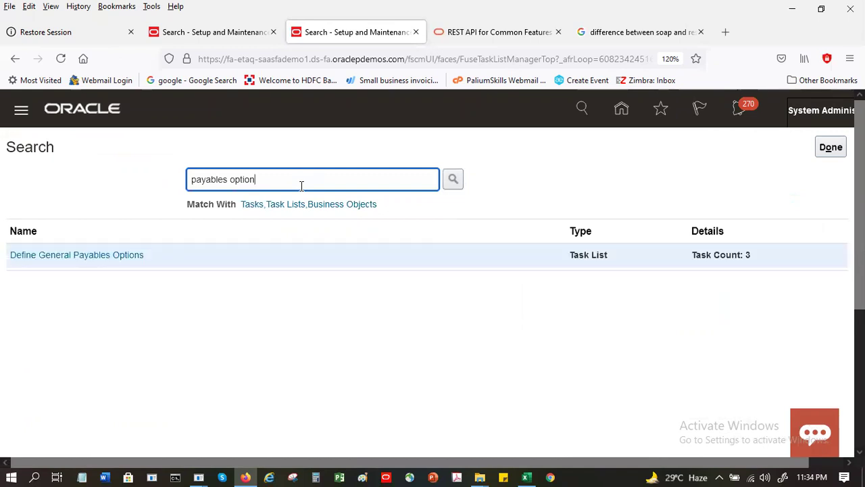
left_click(66, 258)
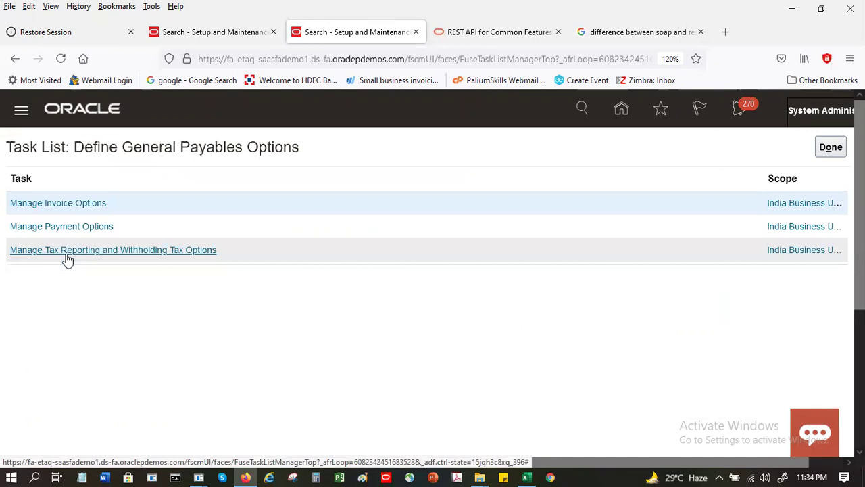
left_click(61, 203)
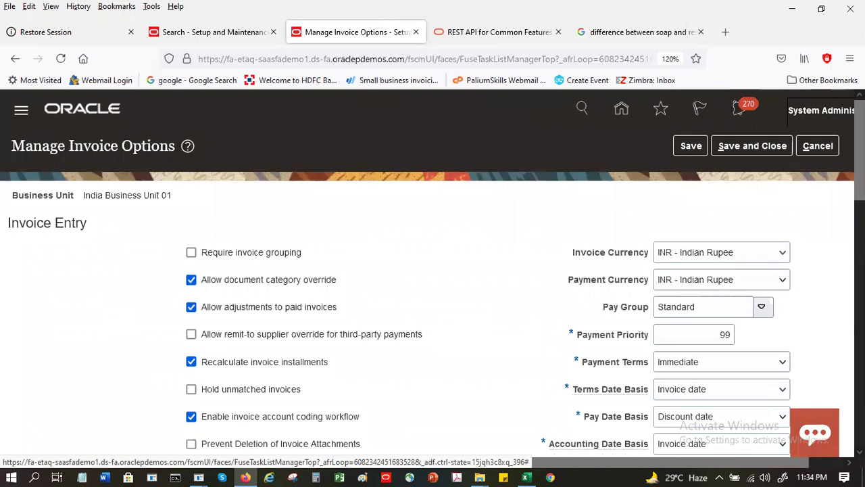
scroll(432, 270, "down", 2)
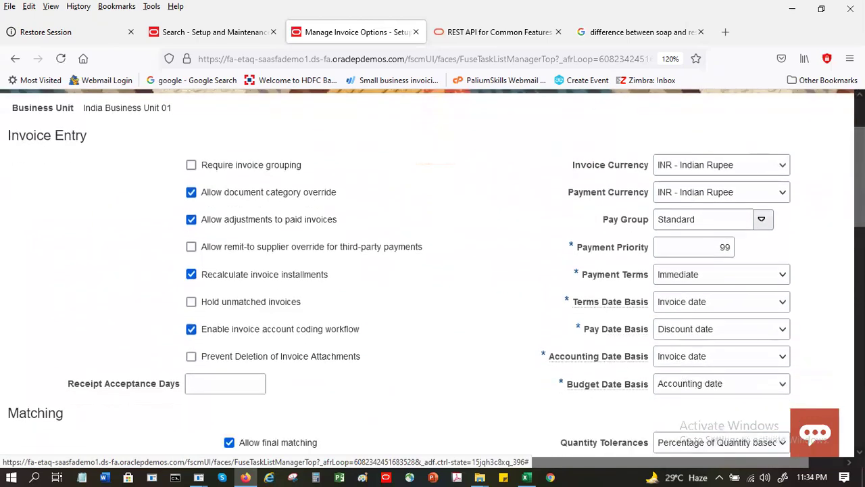
scroll(432, 270, "down", 5)
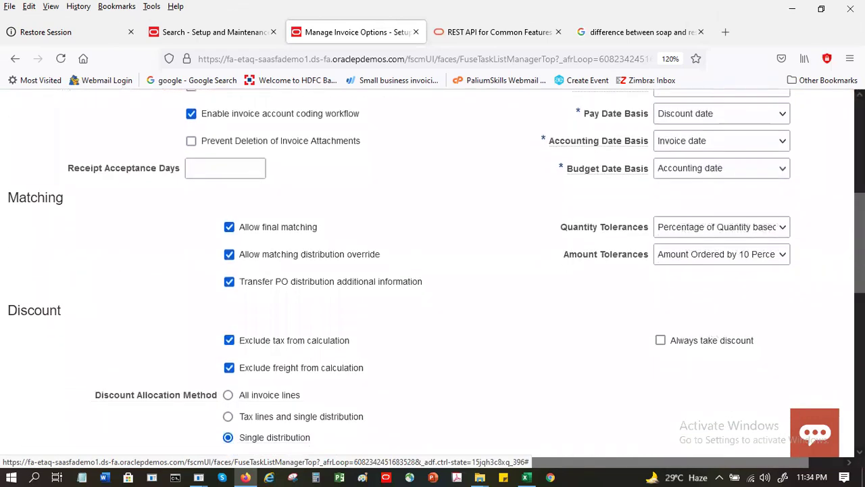
scroll(432, 270, "down", 8)
scroll(433, 270, "down", 4)
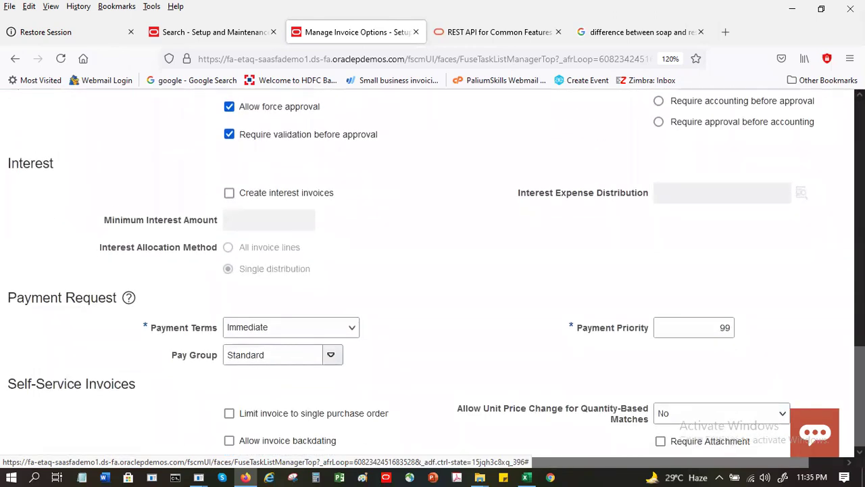
scroll(432, 270, "up", 8)
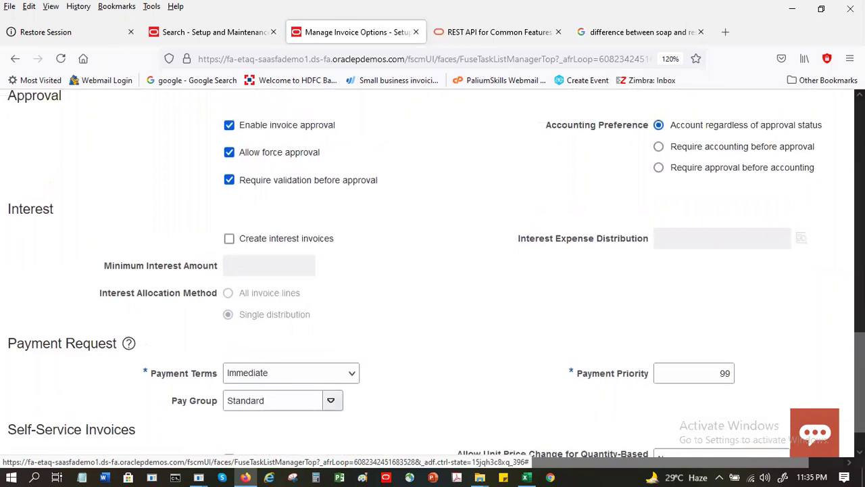
scroll(433, 271, "up", 10)
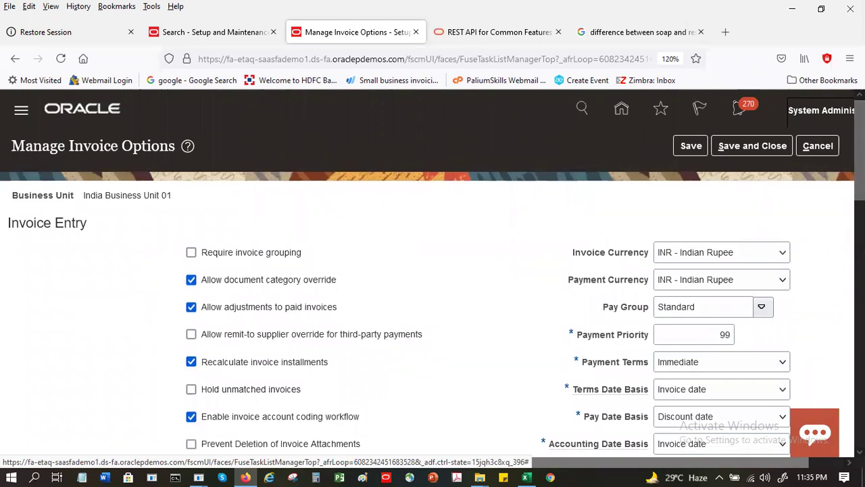
scroll(432, 270, "down", 5)
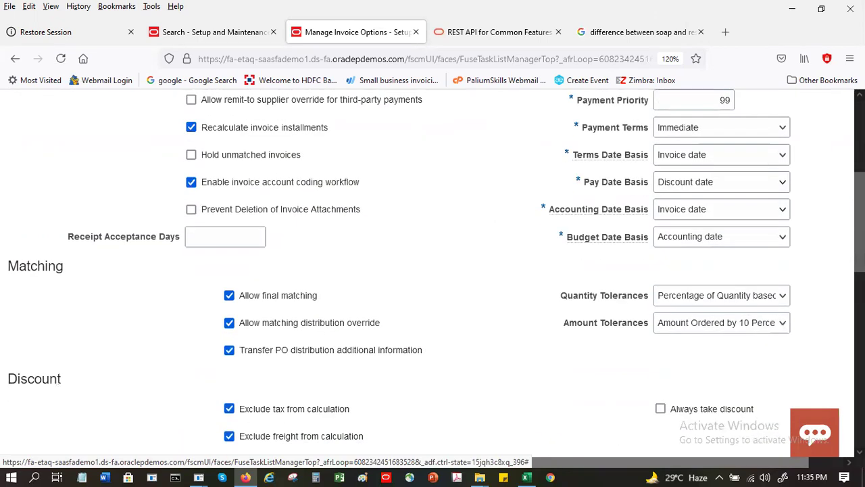
scroll(432, 270, "up", 5)
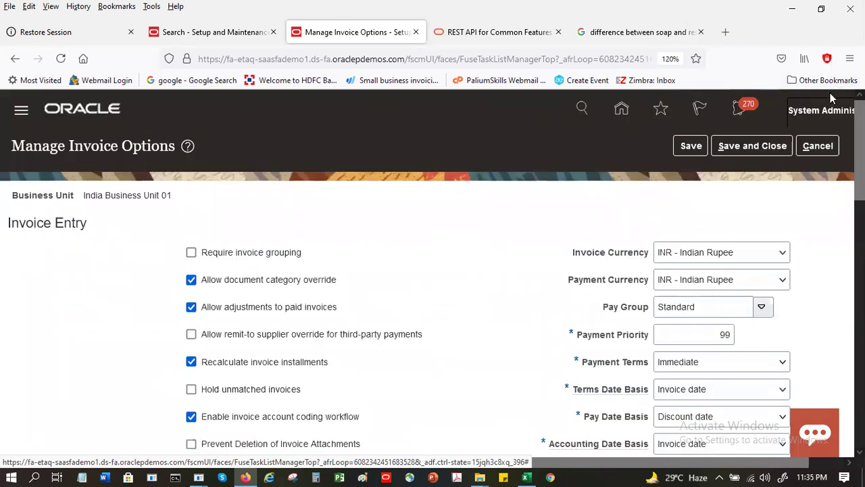
- Cancel invoice options and review India Business Unit 01's Manage Payment Options page
left_click(823, 143)
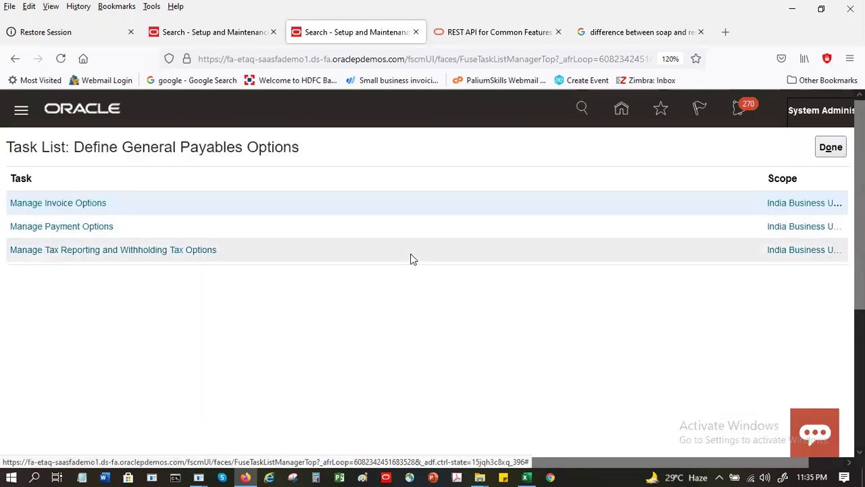
left_click(72, 226)
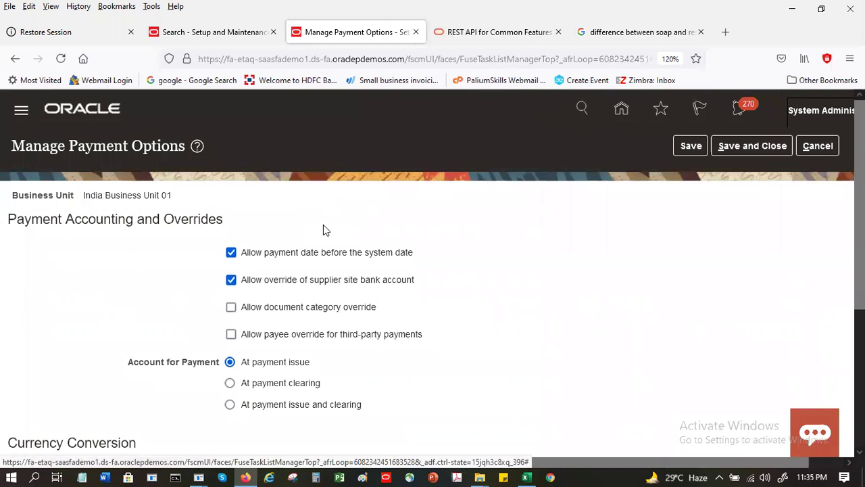
scroll(859, 223, "down", 1)
scroll(860, 270, "down", 5)
scroll(859, 270, "up", 5)
- Cancel payment options, review the Tax Reporting and Withholding Tax Options table, then discard it
left_click(820, 144)
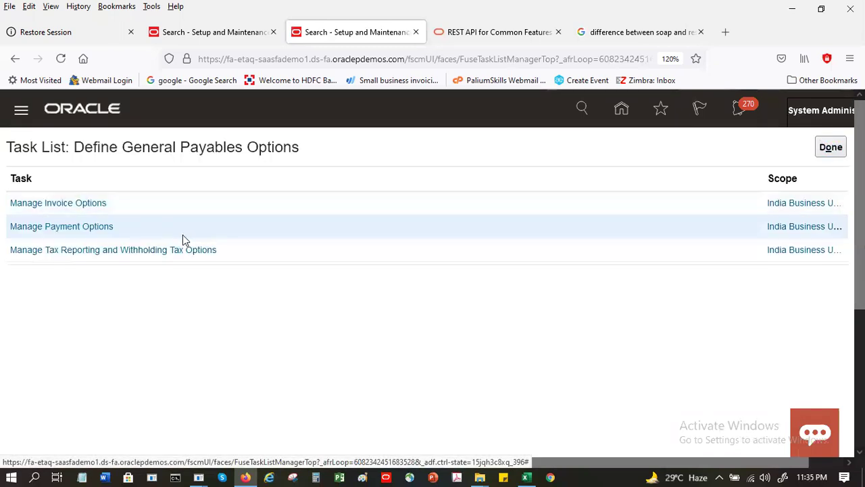
left_click(163, 249)
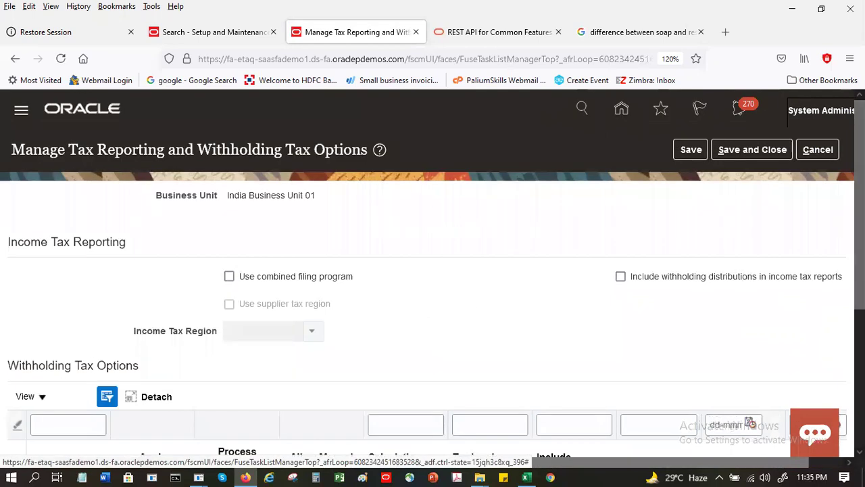
scroll(433, 271, "down", 3)
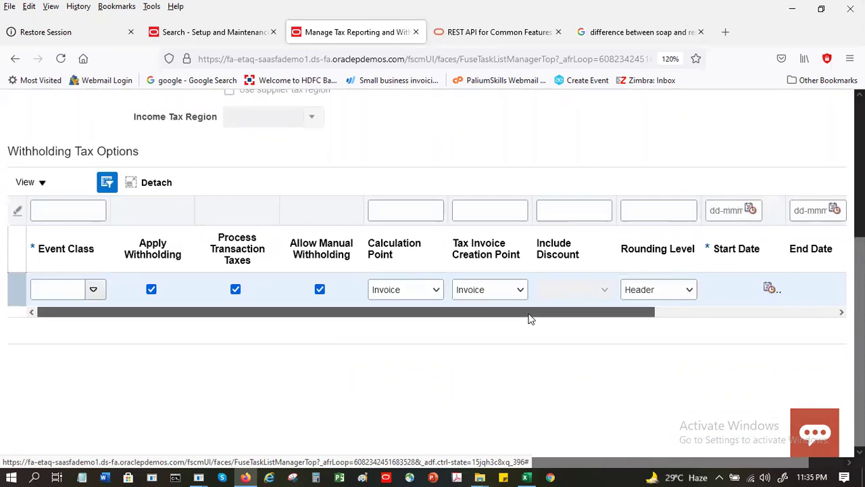
left_click_drag(530, 315, 795, 341)
left_click_drag(474, 342, 277, 367)
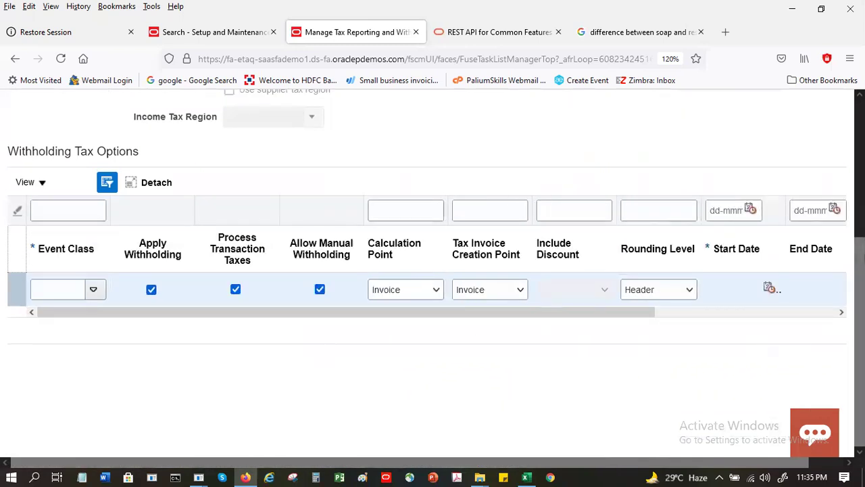
scroll(432, 270, "up", 3)
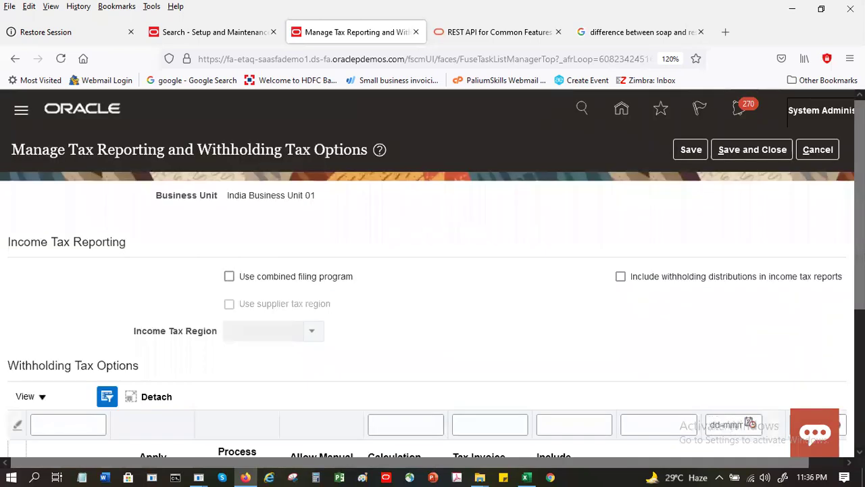
left_click(826, 150)
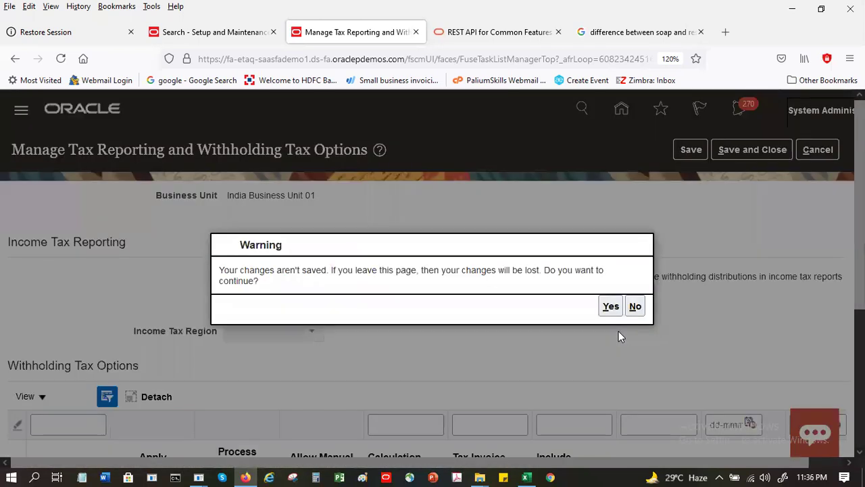
left_click(611, 306)
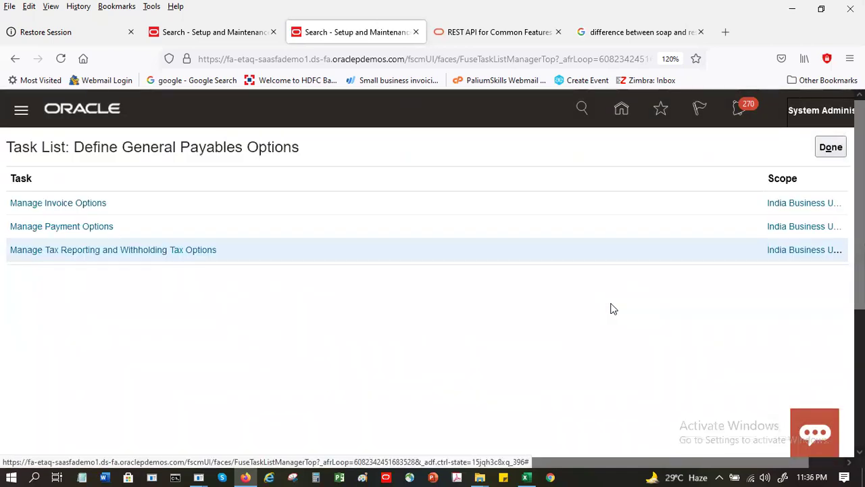
- Return to the setup search and search tasks for 'option'
left_click(832, 148)
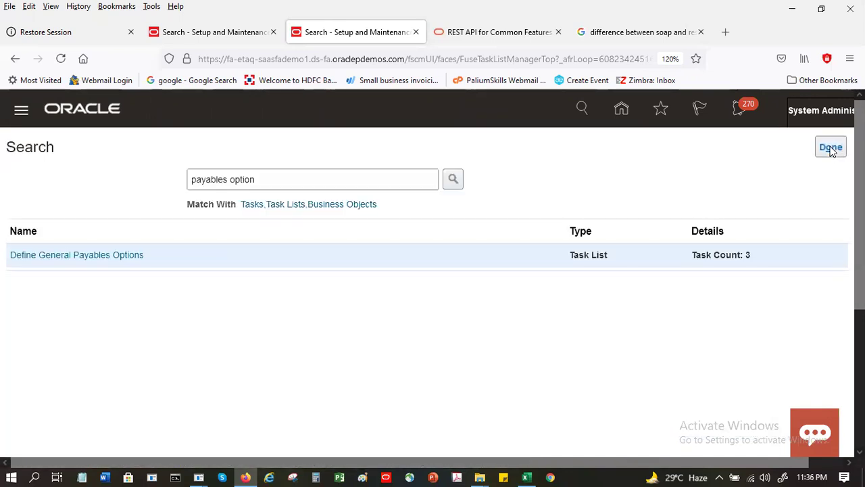
left_click(329, 181)
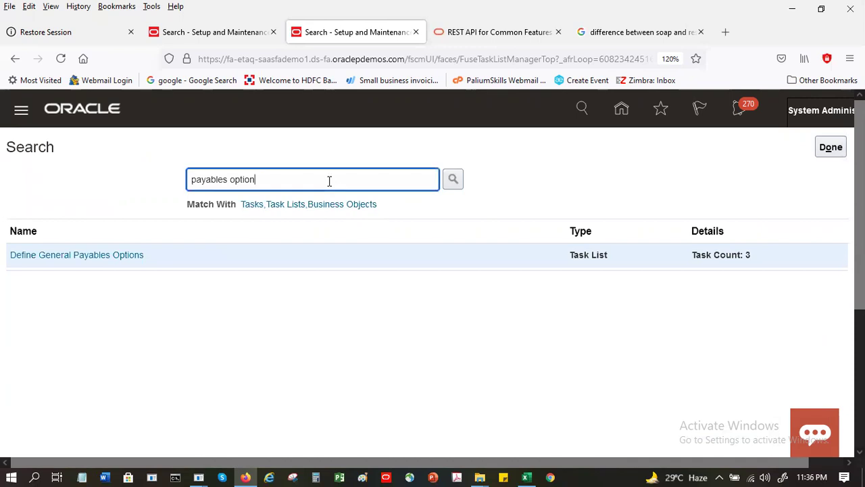
key("BackSpace")
key("BackSpace")
key("BackSpace")
key("BackSpace")
key("BackSpace")
key("BackSpace")
key("BackSpace")
key("BackSpace")
key("BackSpace")
key("BackSpace")
key("BackSpace")
key("BackSpace")
key("BackSpace")
key("BackSpace")
key("BackSpace")
type("option")
key("Return")
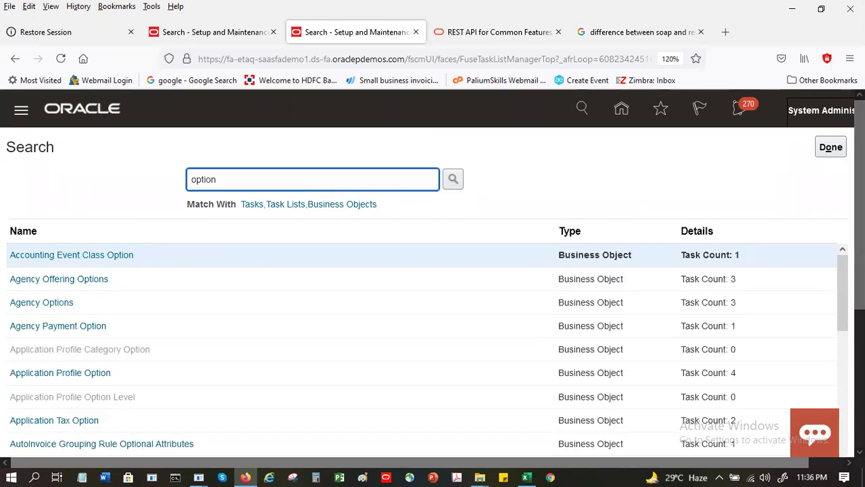
- Browse the 'option' results, including Manage Purchasing Profile Options and Manage Receivables System Options
scroll(834, 138, "down", 3)
scroll(835, 138, "down", 5)
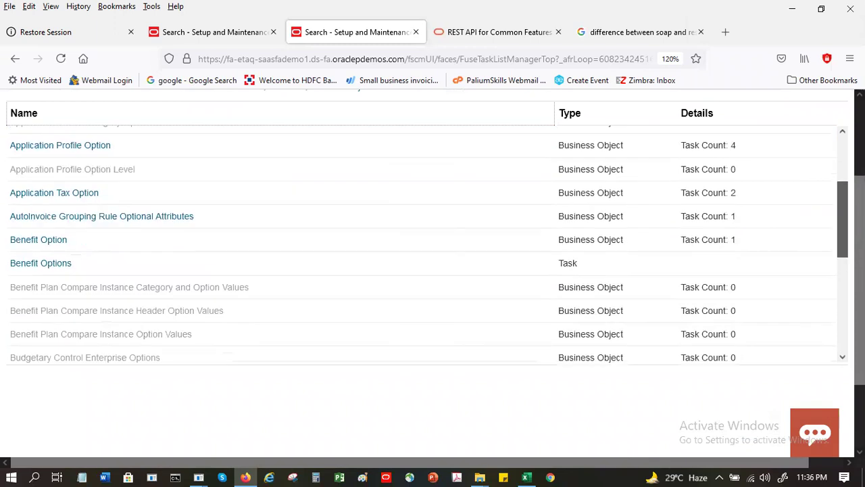
scroll(426, 244, "down", 5)
scroll(430, 244, "down", 5)
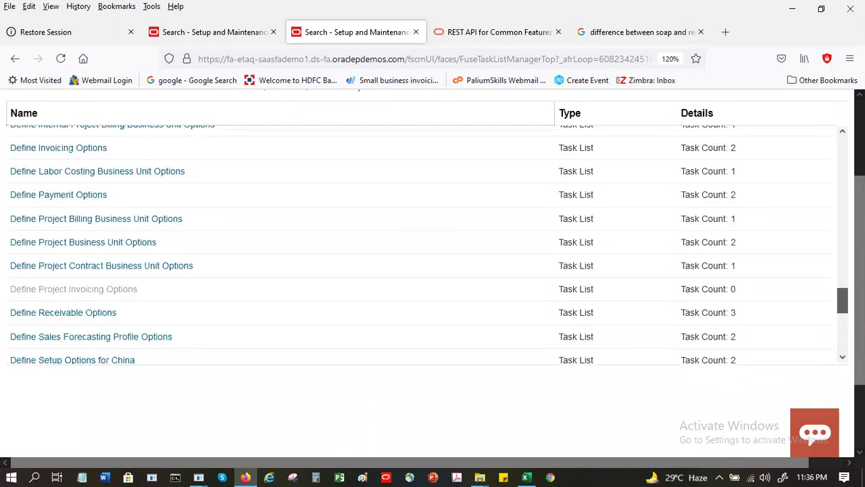
scroll(425, 243, "down", 5)
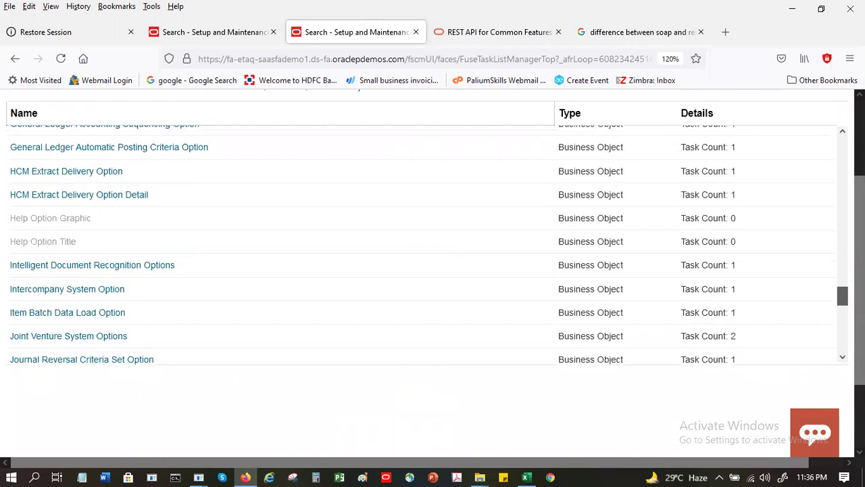
scroll(426, 243, "down", 3)
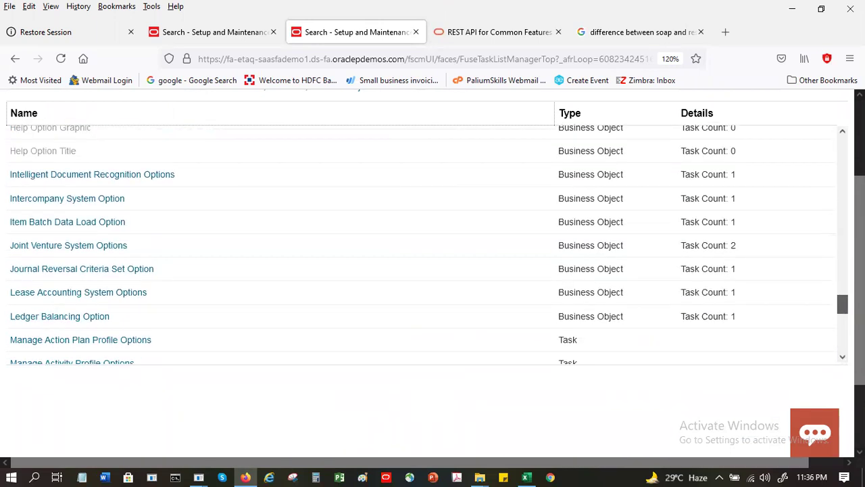
scroll(426, 243, "down", 3)
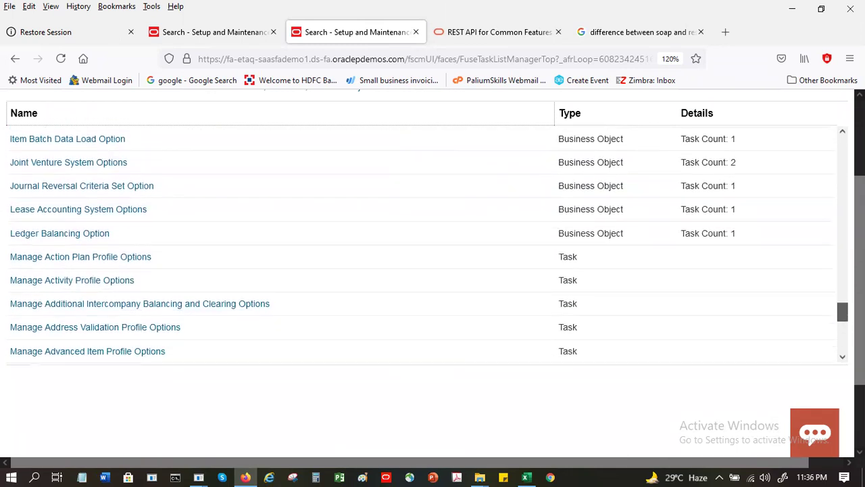
scroll(425, 244, "down", 10)
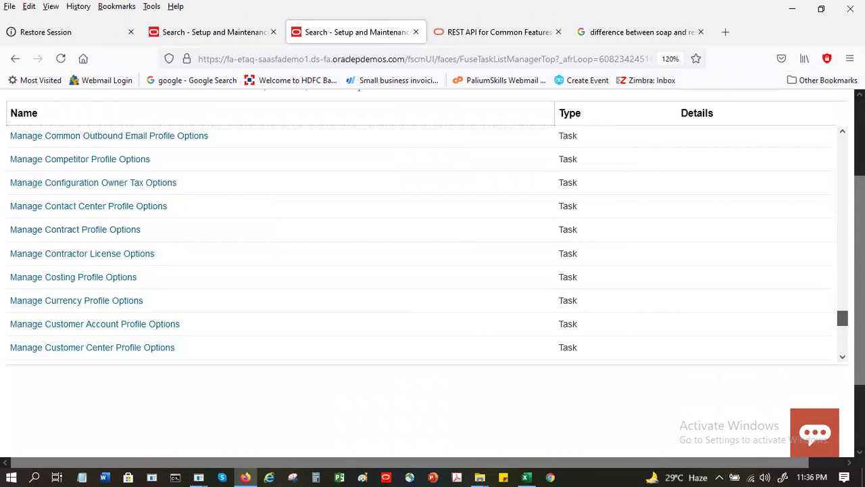
scroll(429, 239, "down", 10)
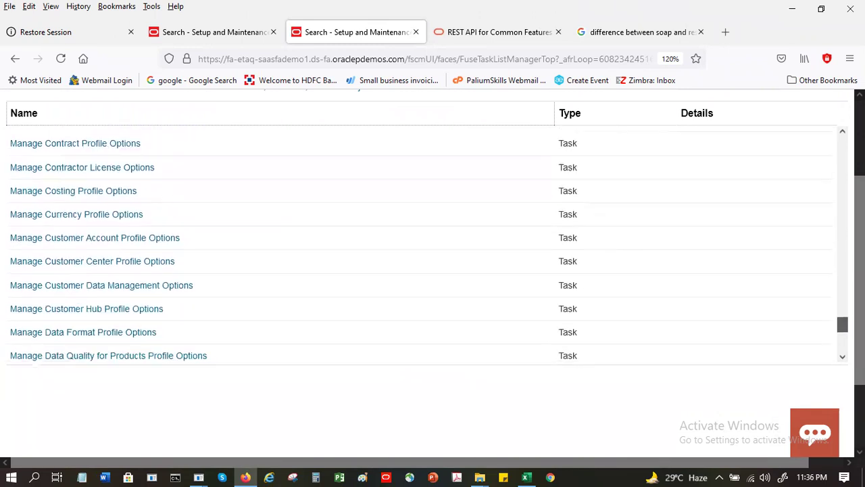
scroll(429, 243, "down", 10)
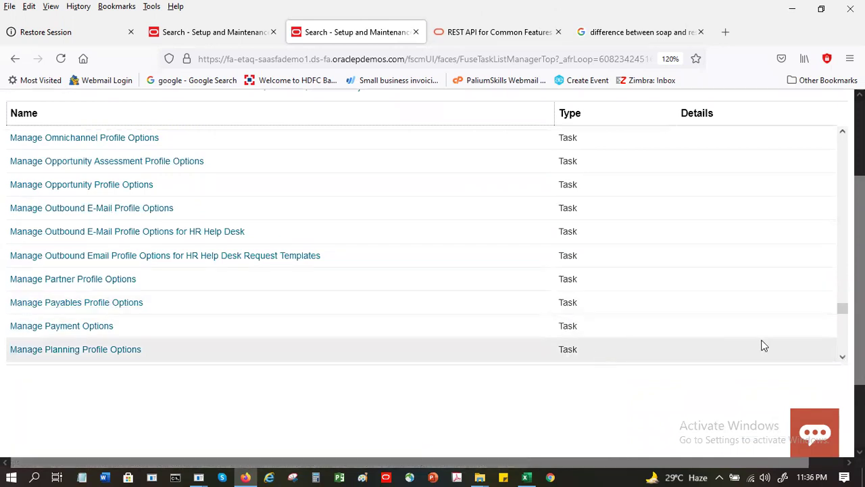
scroll(842, 308, "down", 3)
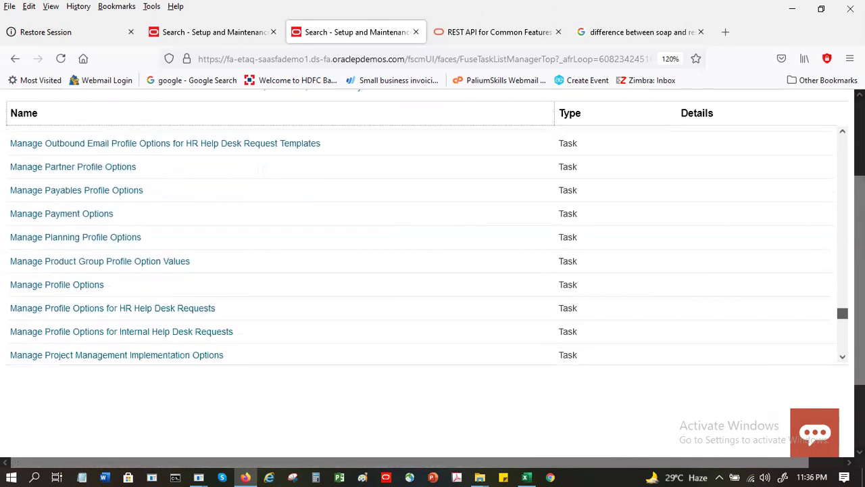
scroll(842, 313, "down", 3)
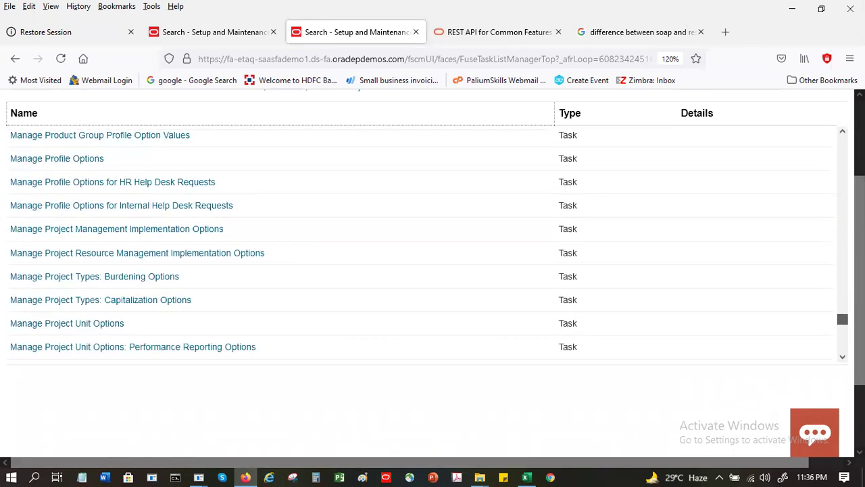
scroll(842, 319, "down", 3)
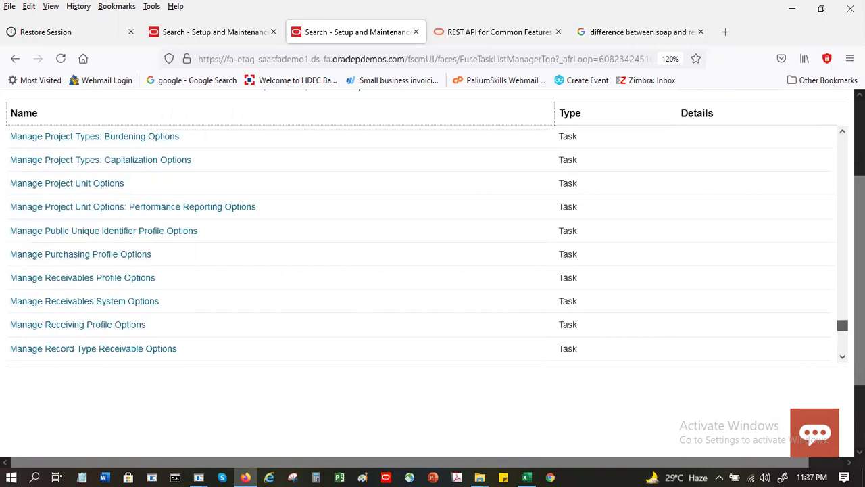
scroll(429, 245, "down", 5)
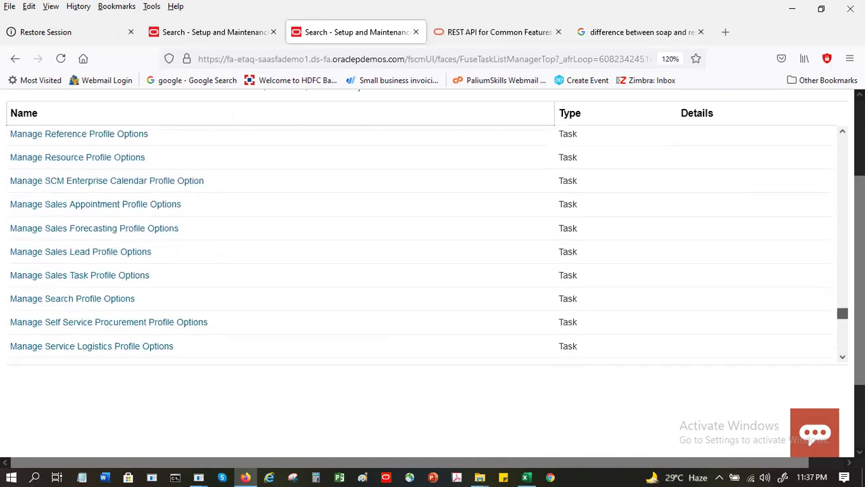